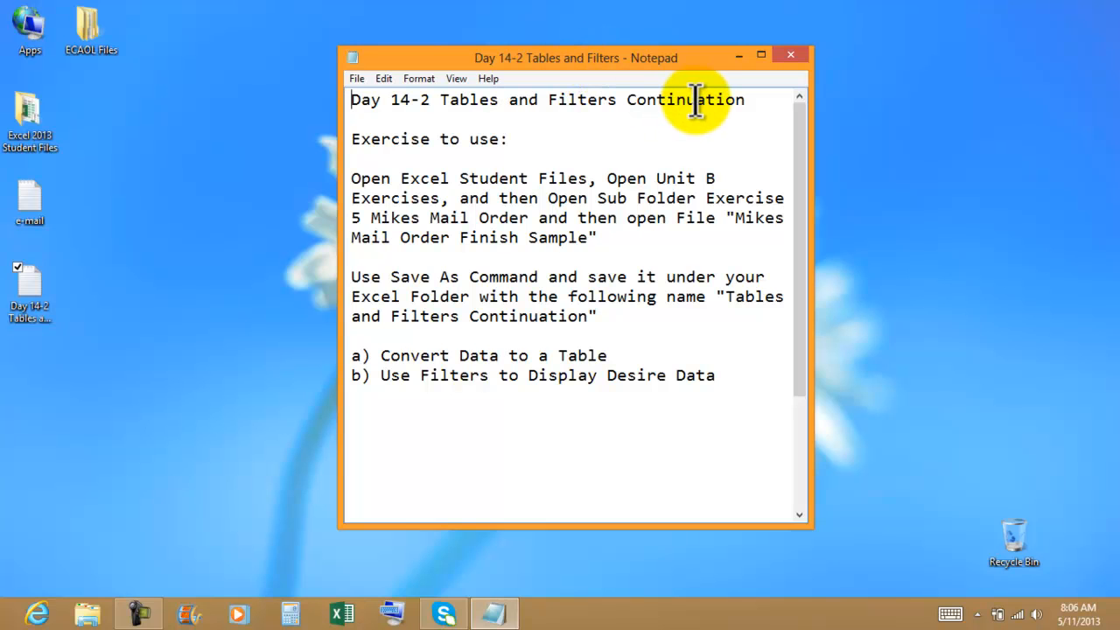
Step: Dock the Notepad instructions and the opened Excel 2013 Student Files folder side by side on the desktop
click(531, 142)
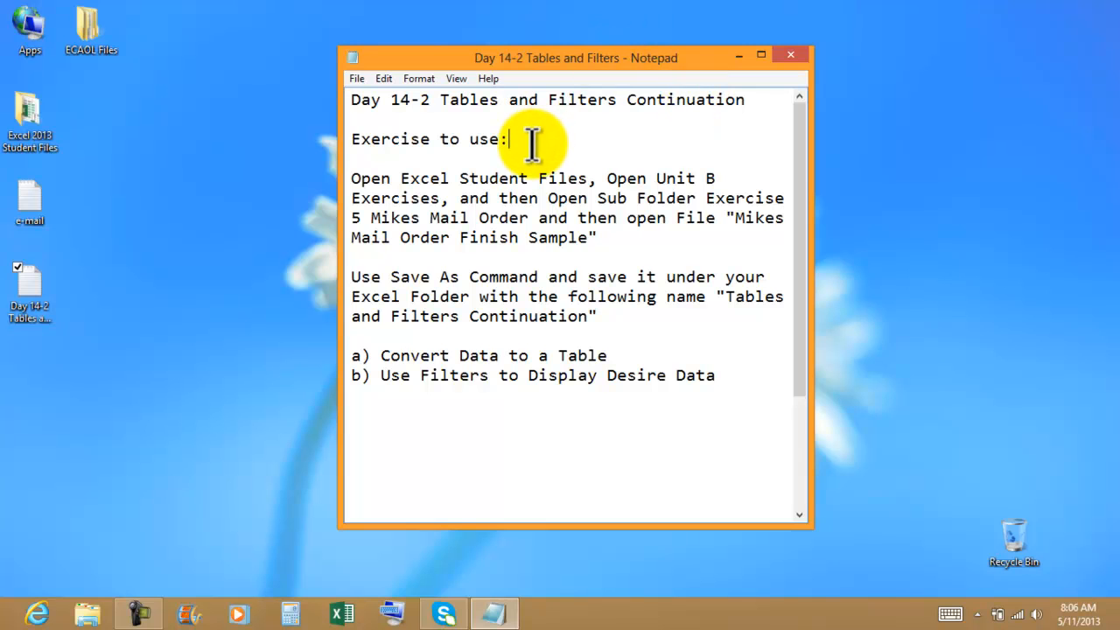
drag(522, 60, 1118, 26)
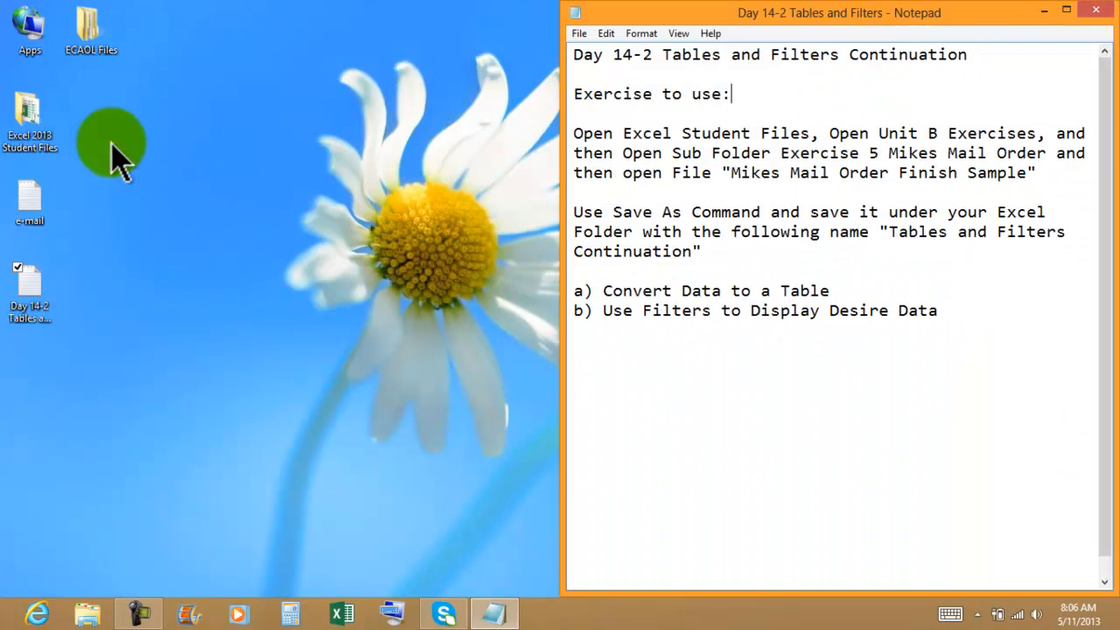
double_click(42, 143)
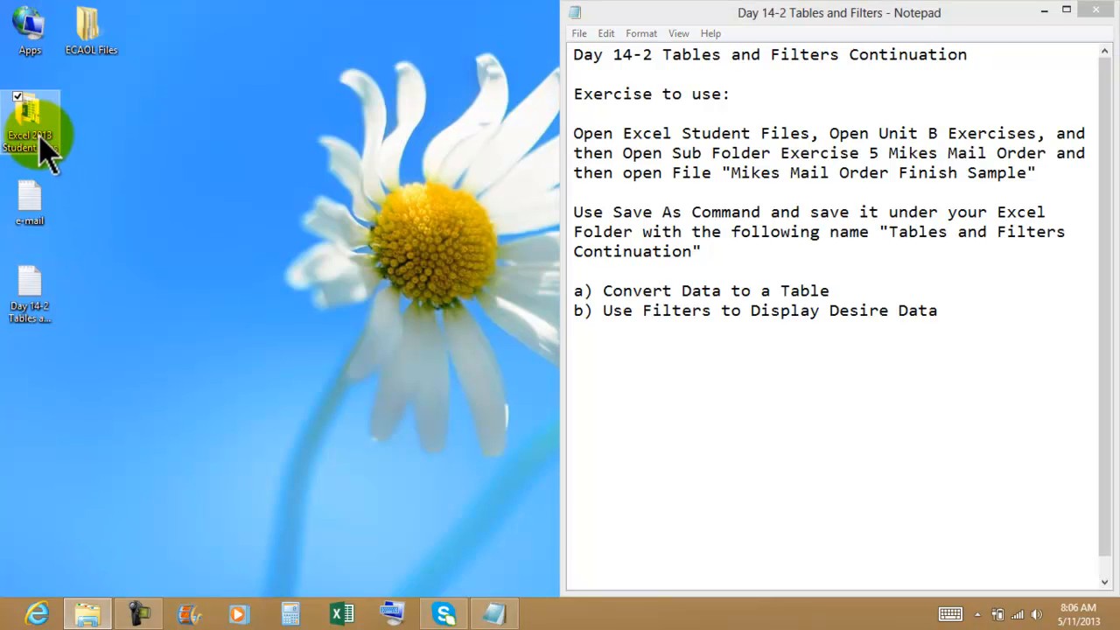
drag(453, 55, 2, 45)
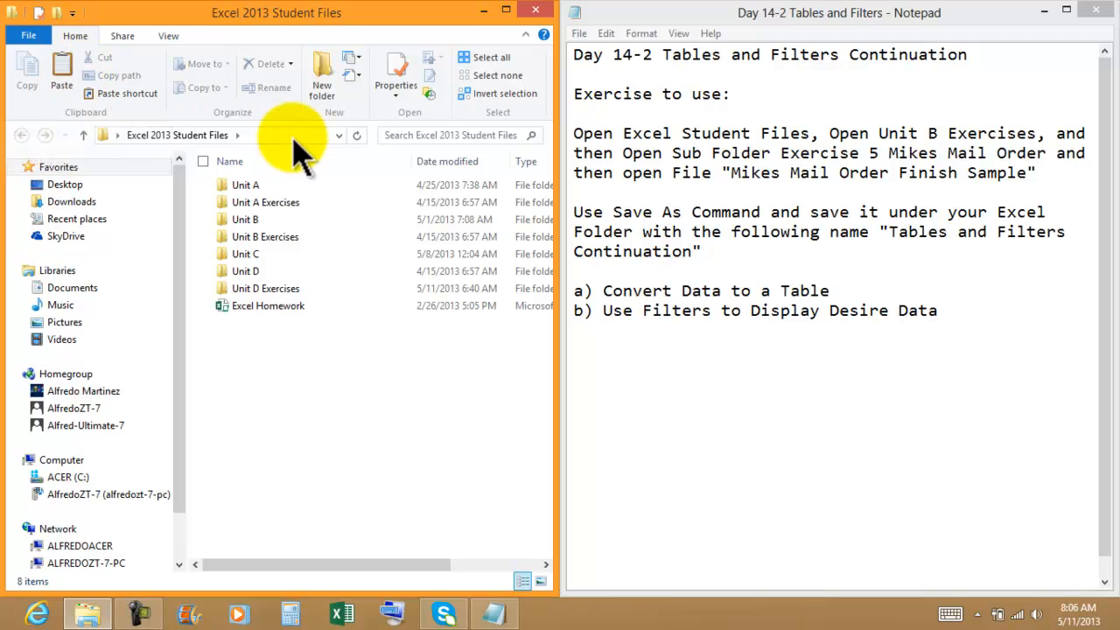
Step: Open the workbook Mikes Mail Order Finish Sample from Unit B Exercises, subfolder Exercise 5 Mikes Mail Order
click(681, 135)
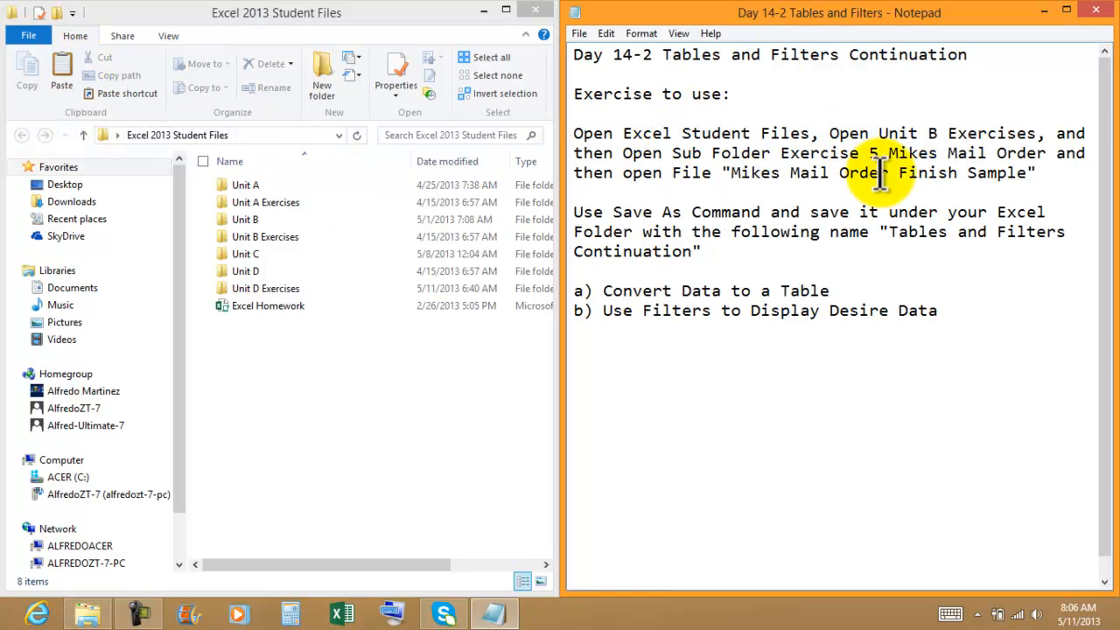
click(259, 240)
double_click(262, 238)
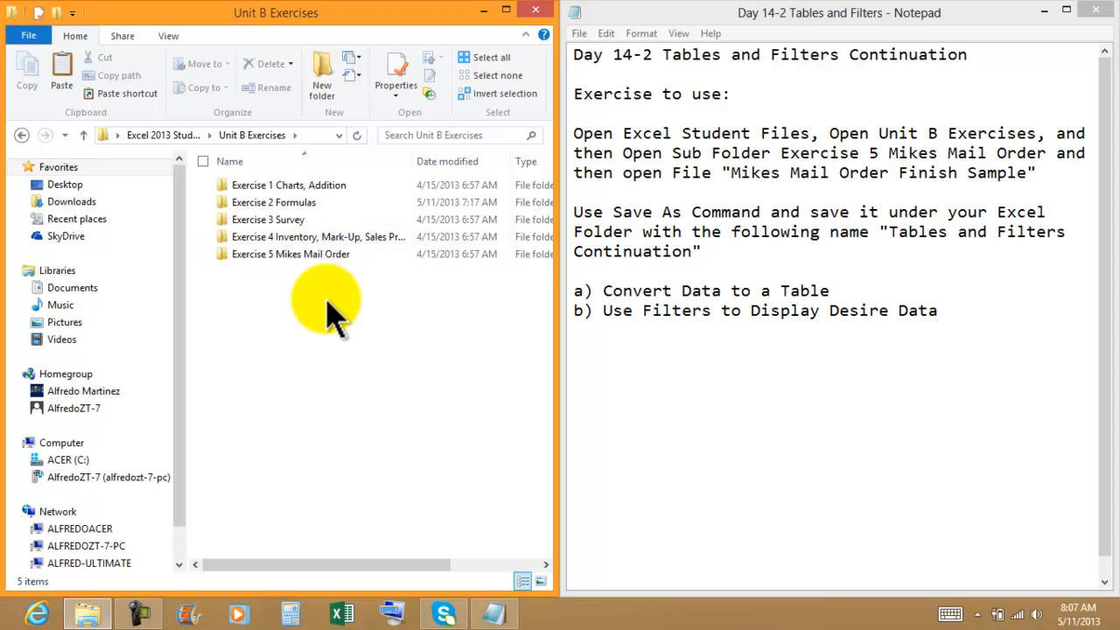
double_click(299, 256)
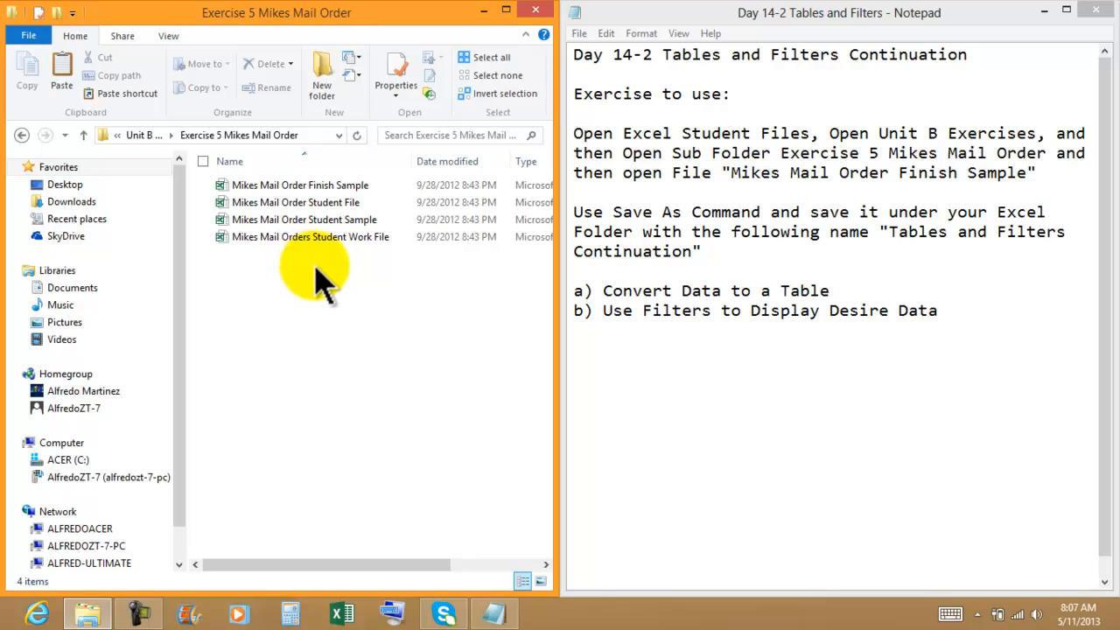
double_click(331, 187)
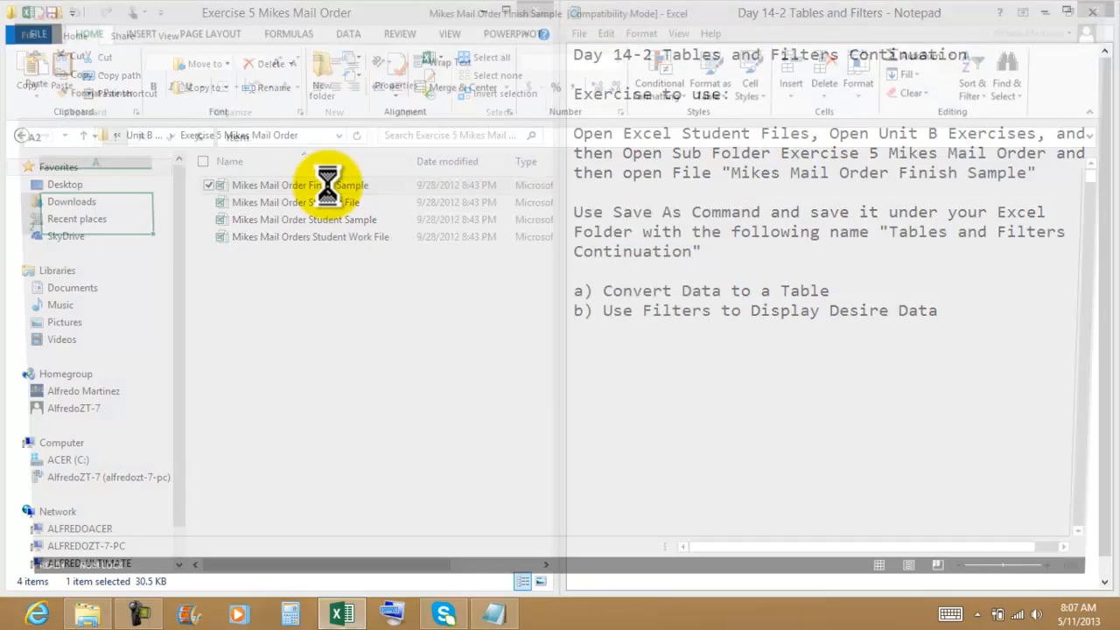
click(792, 271)
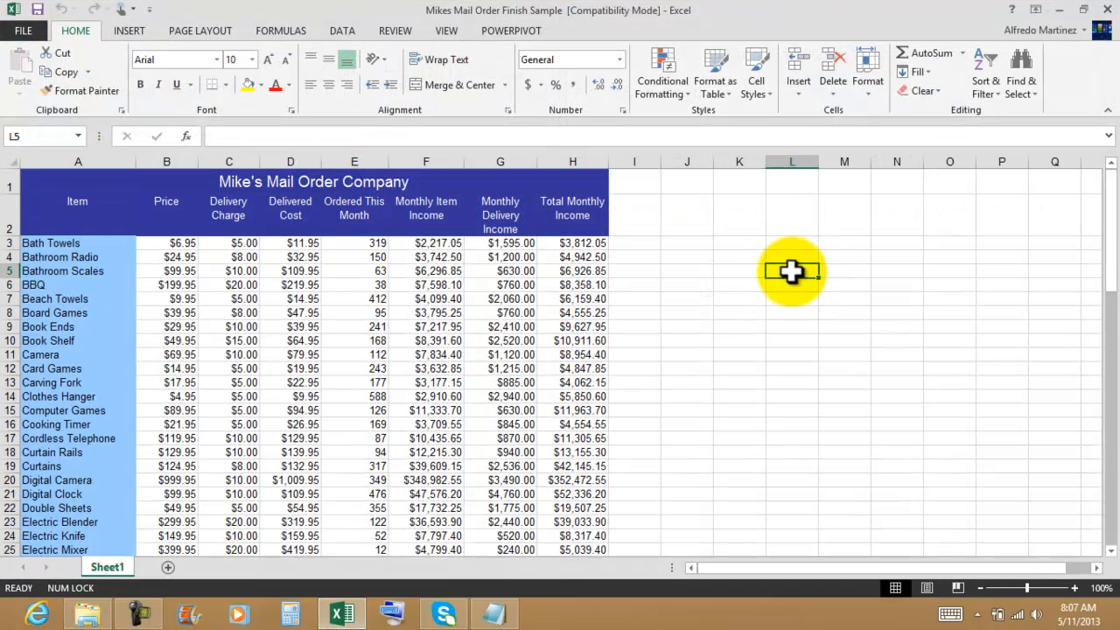
Step: Start saving a copy in the Excel 2013 Files 4-17-2013 folder under the name Tables and Filter Continuation 5-11-2013
click(24, 32)
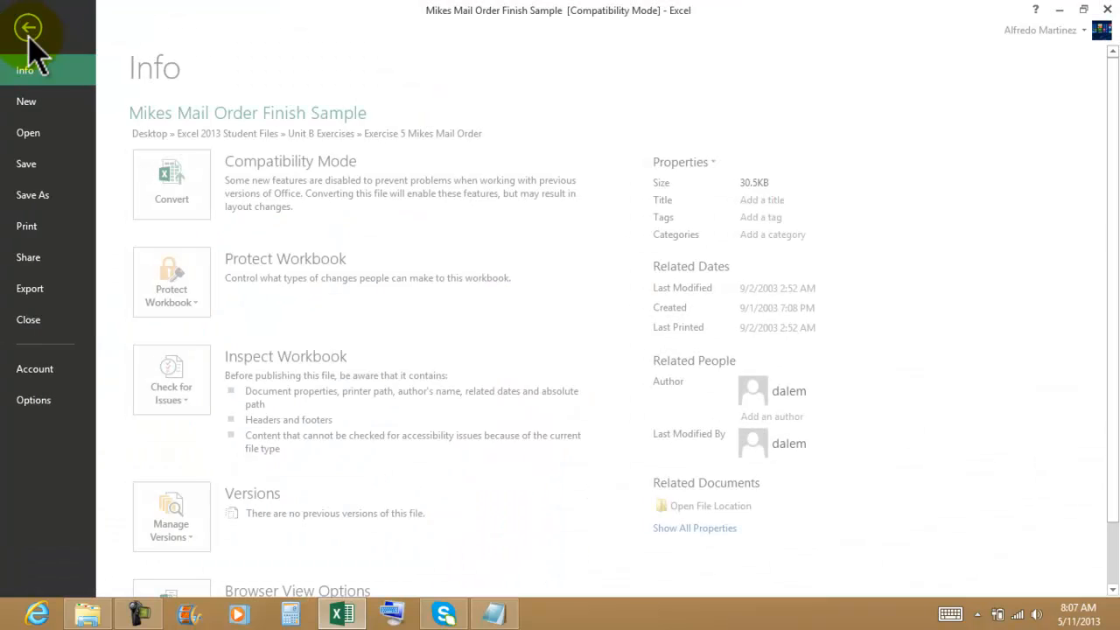
click(50, 195)
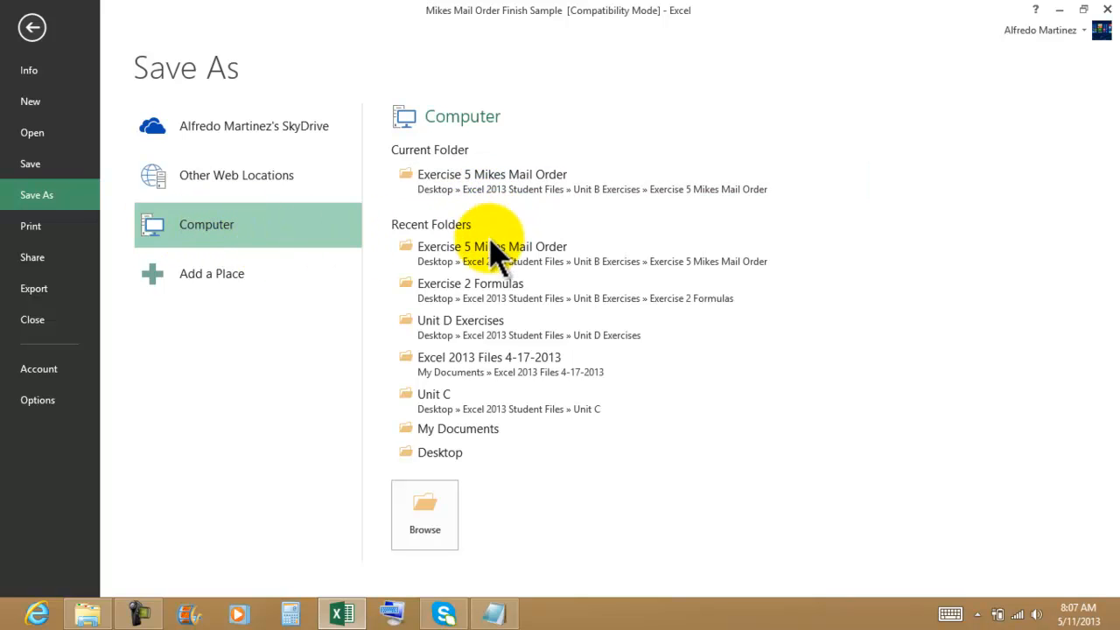
click(512, 376)
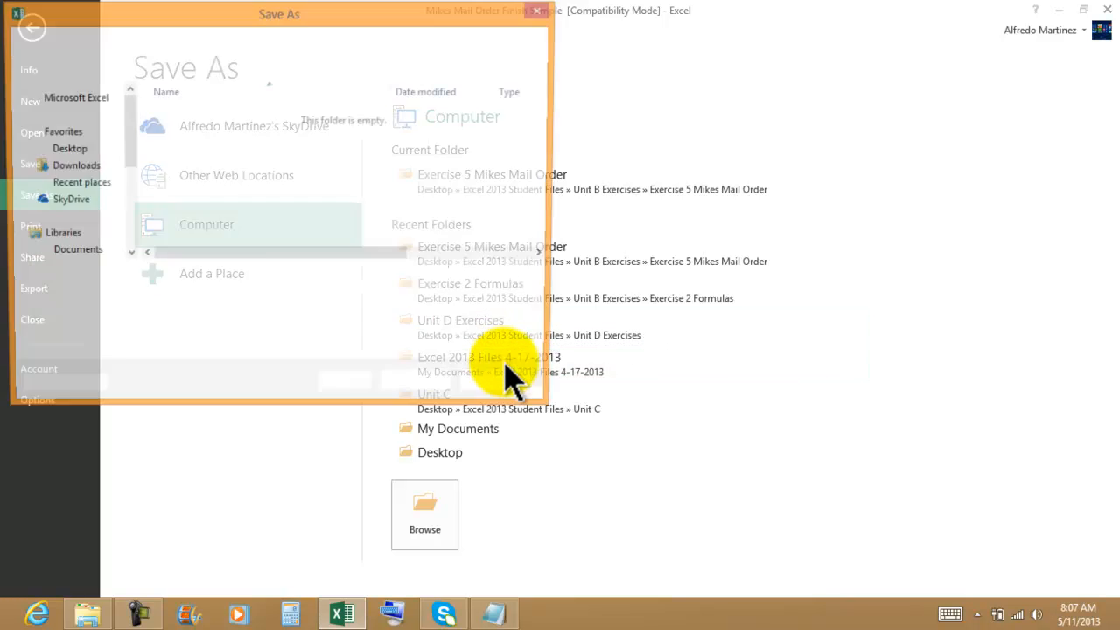
click(500, 390)
click(493, 363)
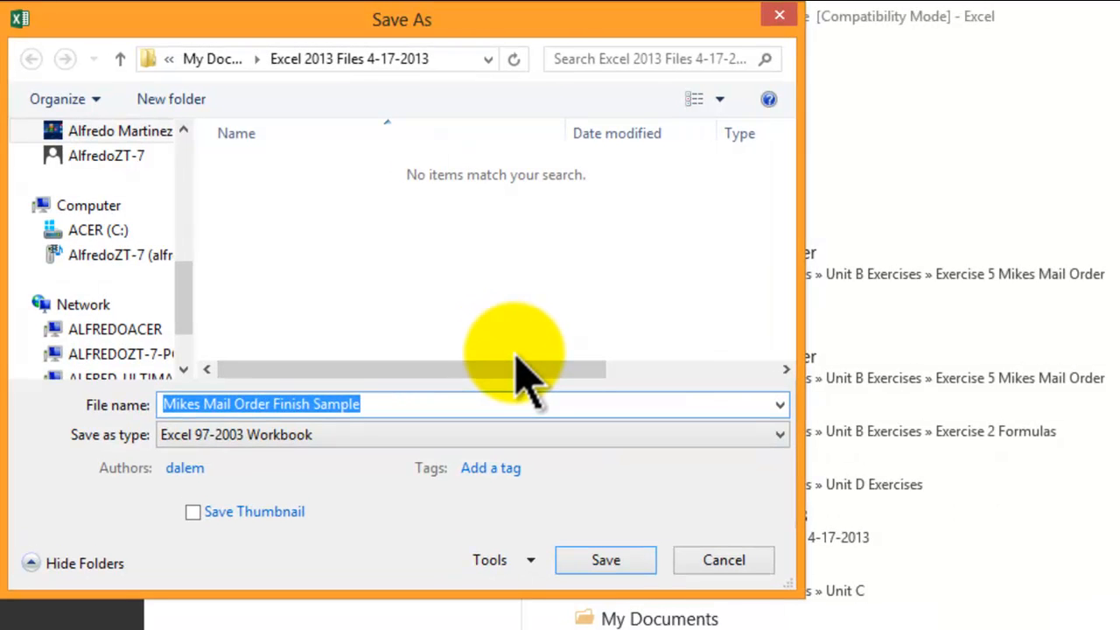
text(Ta)
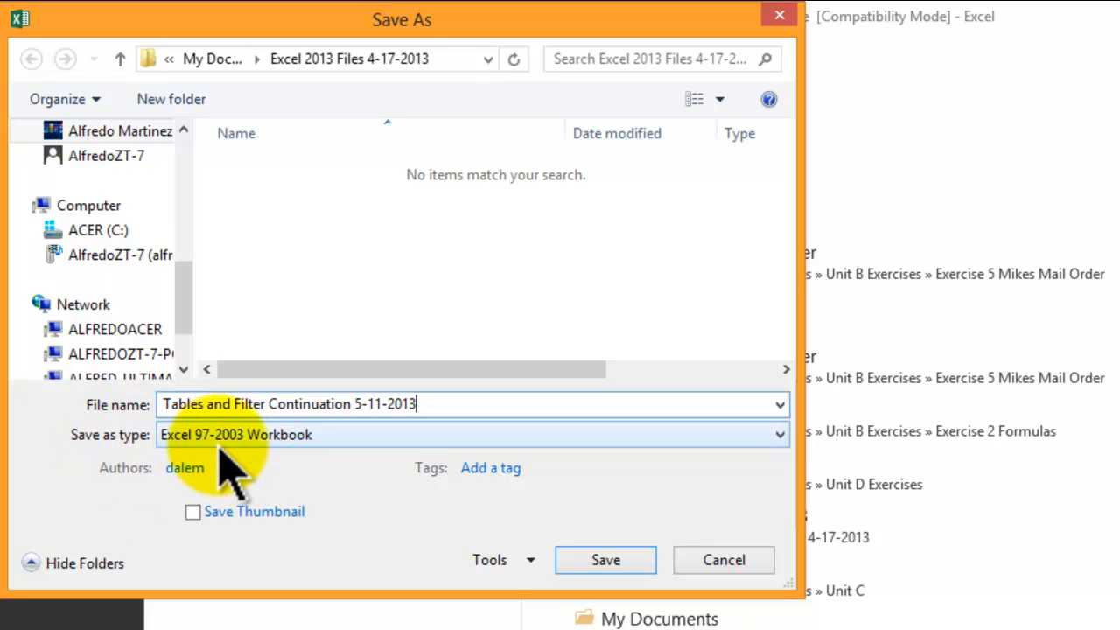
Step: Set the file type to Excel Workbook and save the copy
click(306, 437)
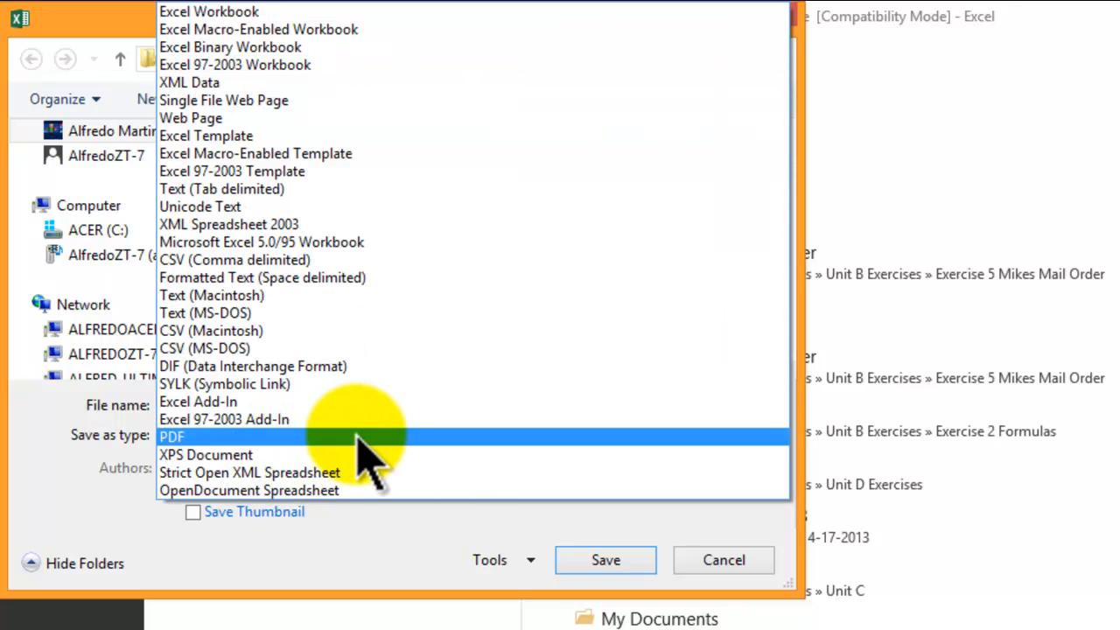
click(249, 13)
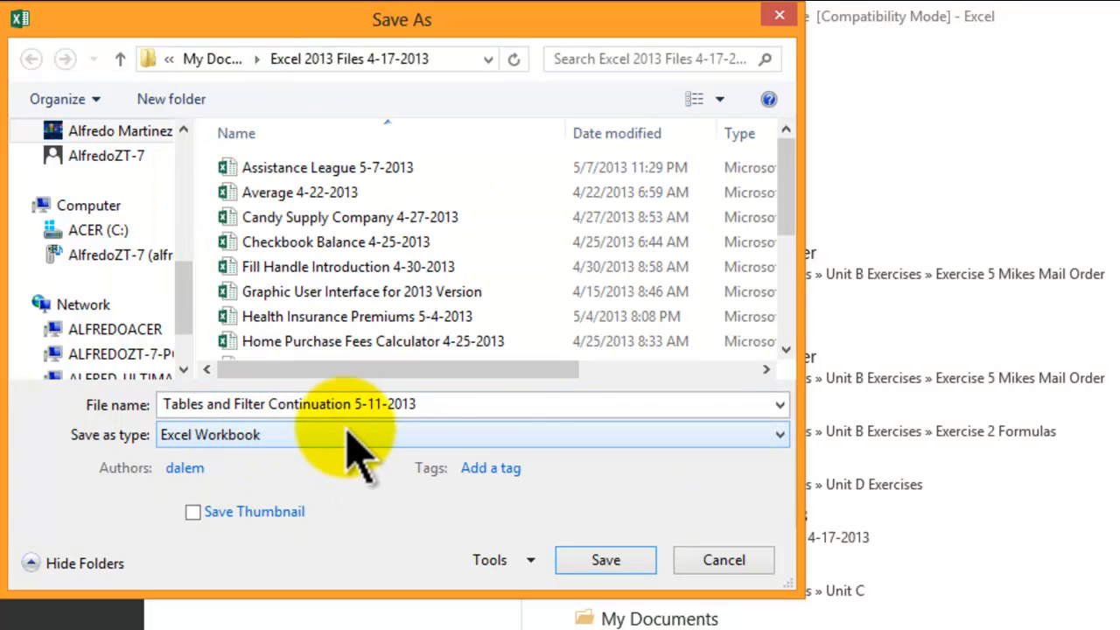
click(779, 435)
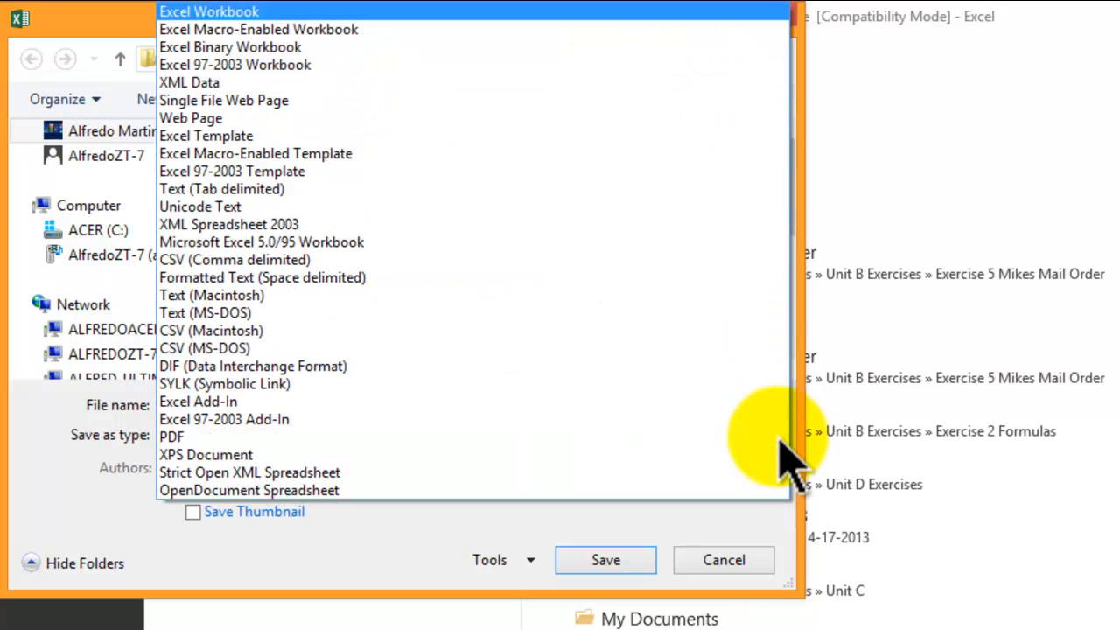
click(217, 13)
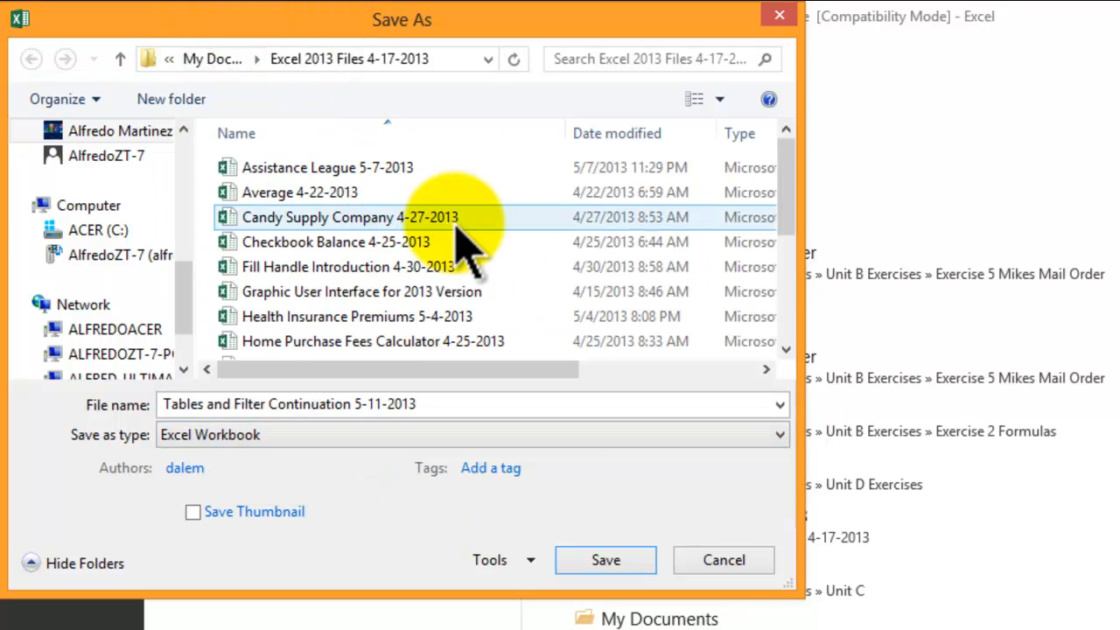
click(601, 561)
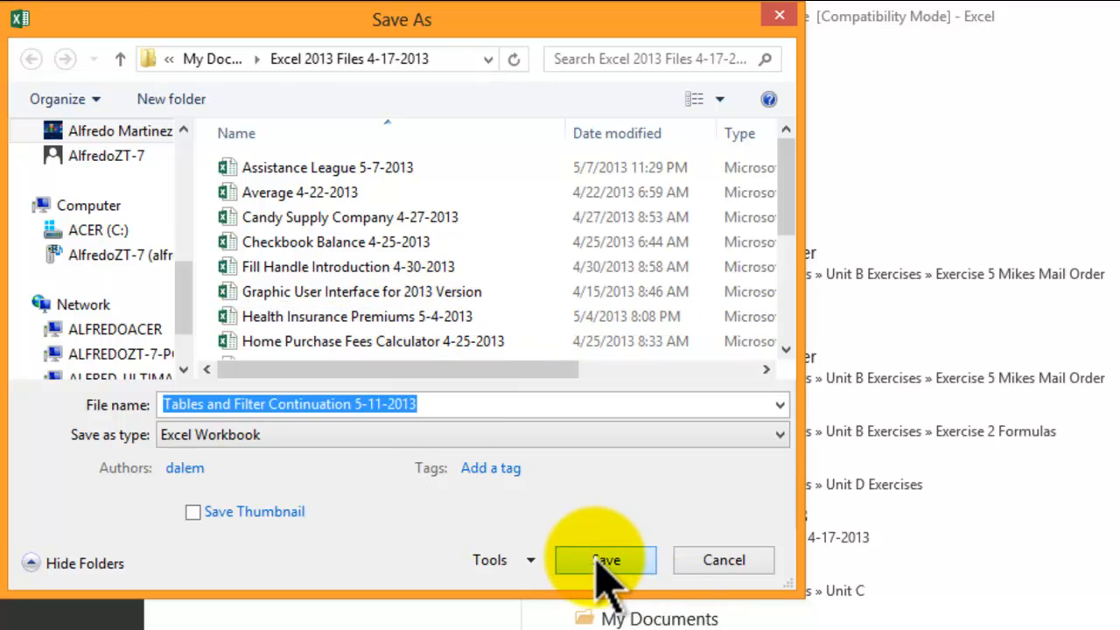
click(997, 472)
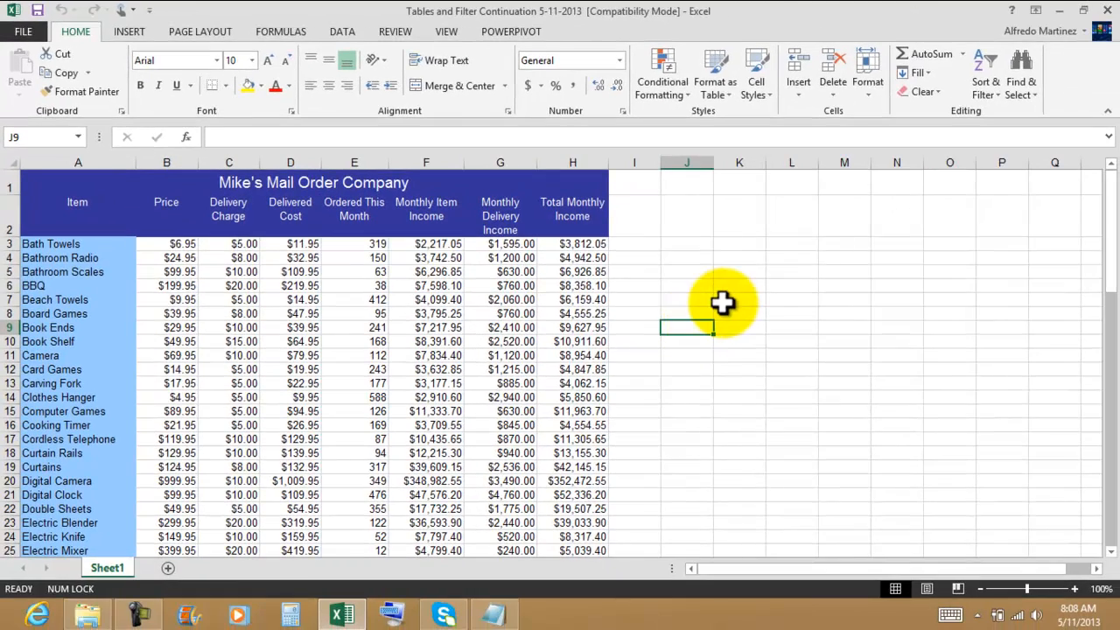
click(763, 299)
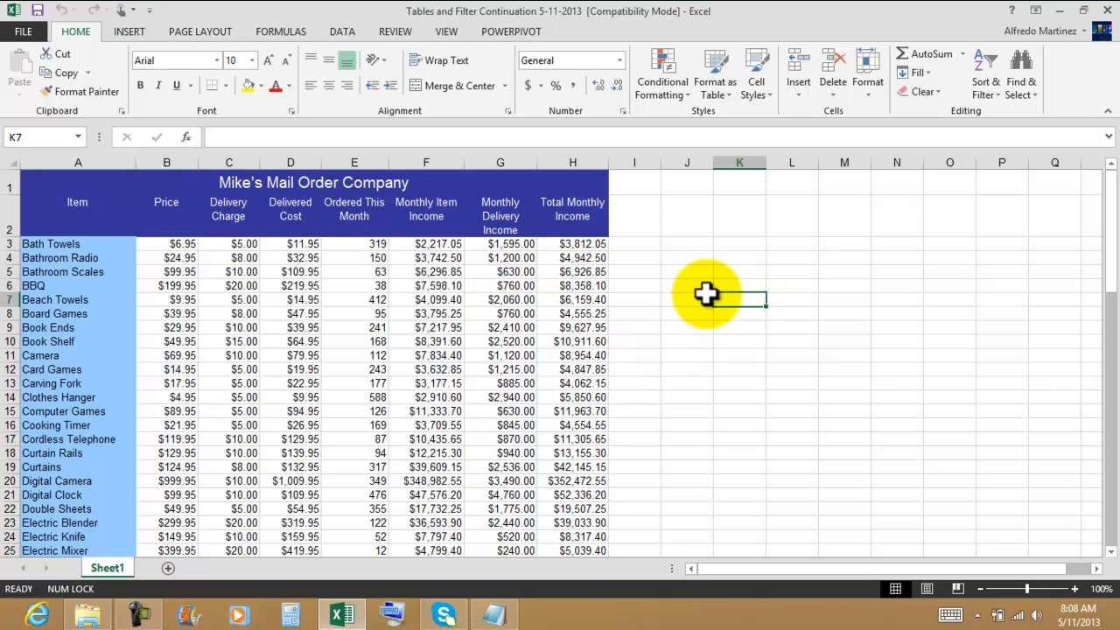
Step: Apply all borders with a white line color to the title and column heading rows, A1:H2
scroll(704, 294, down, 6)
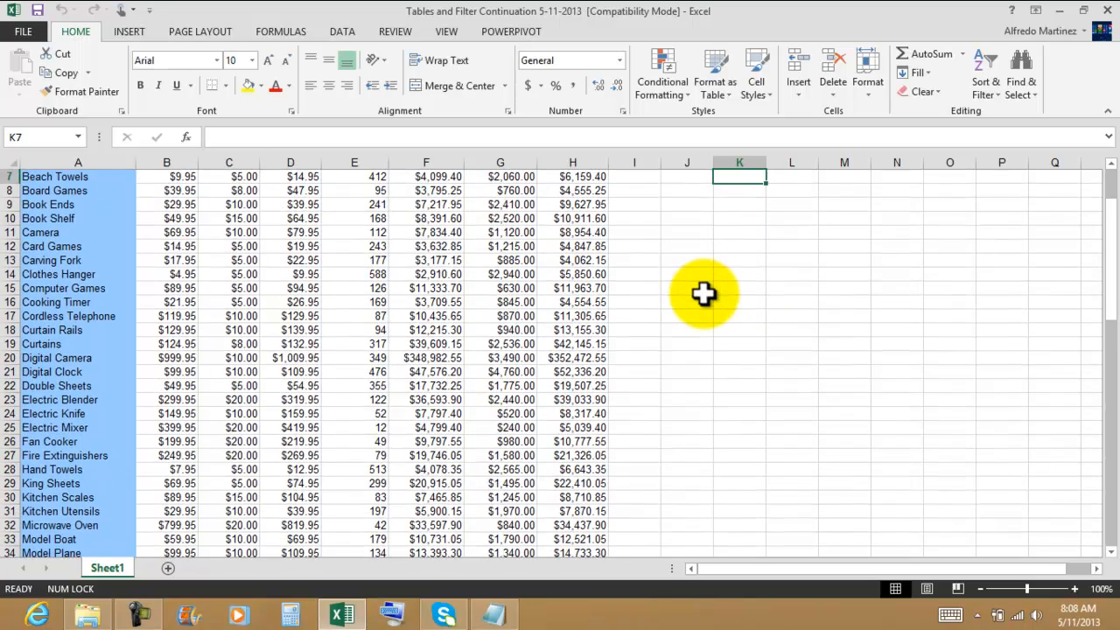
scroll(704, 294, down, 8)
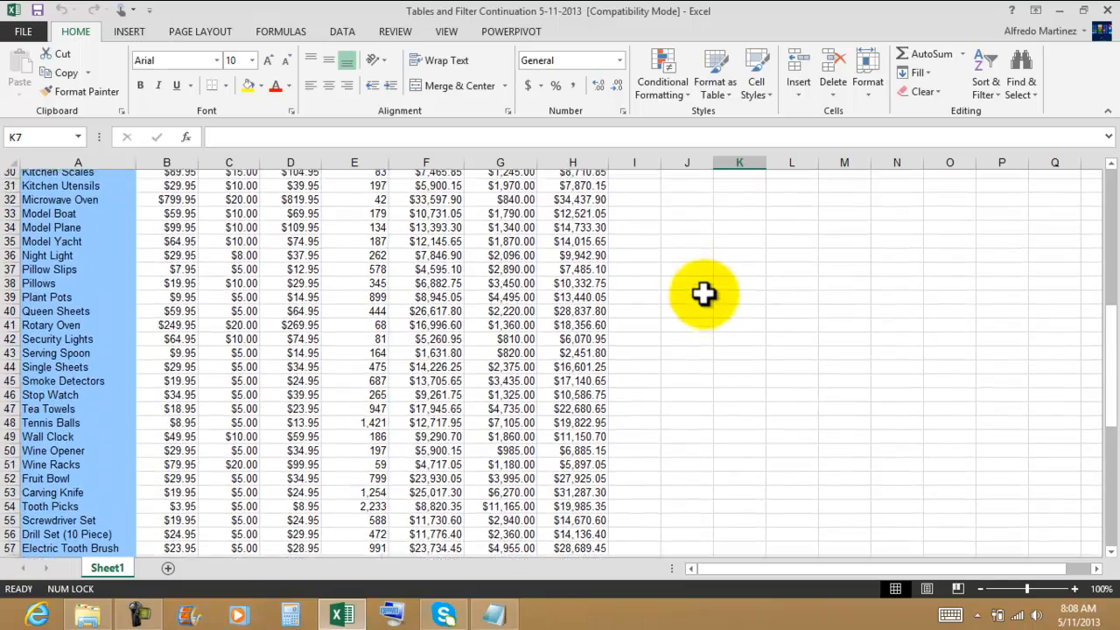
scroll(704, 294, down, 8)
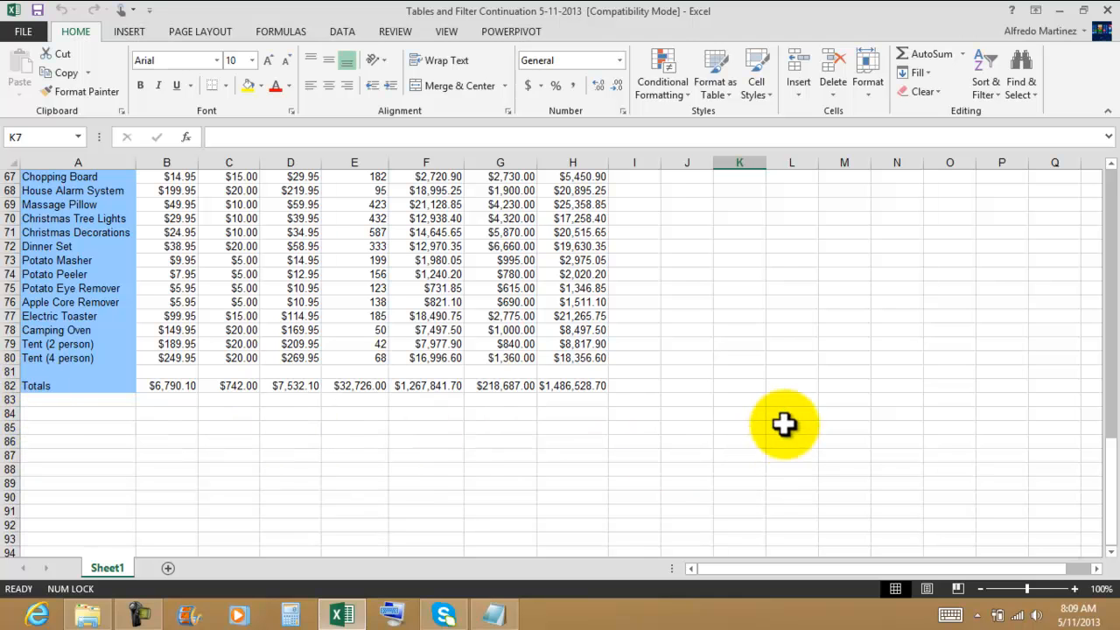
scroll(776, 418, up, 20)
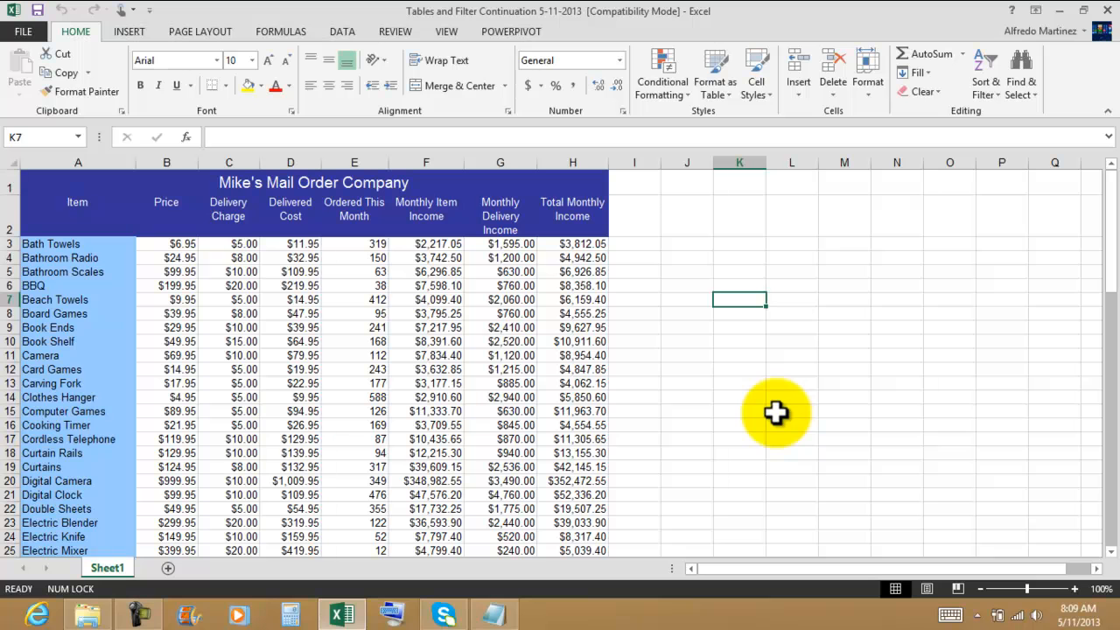
drag(93, 182, 336, 220)
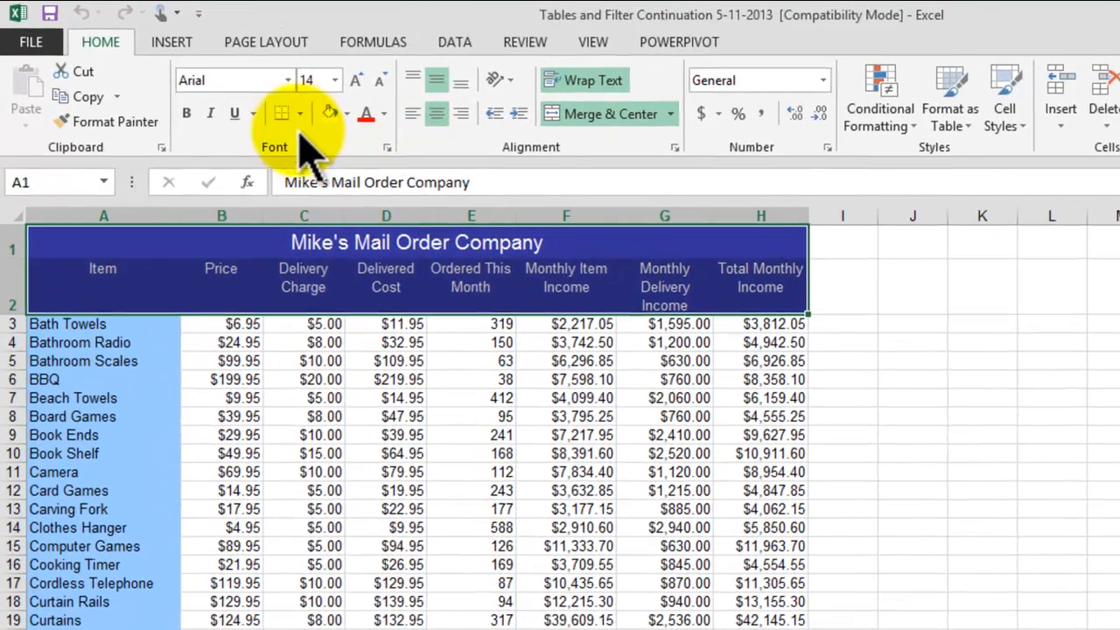
click(225, 85)
click(350, 299)
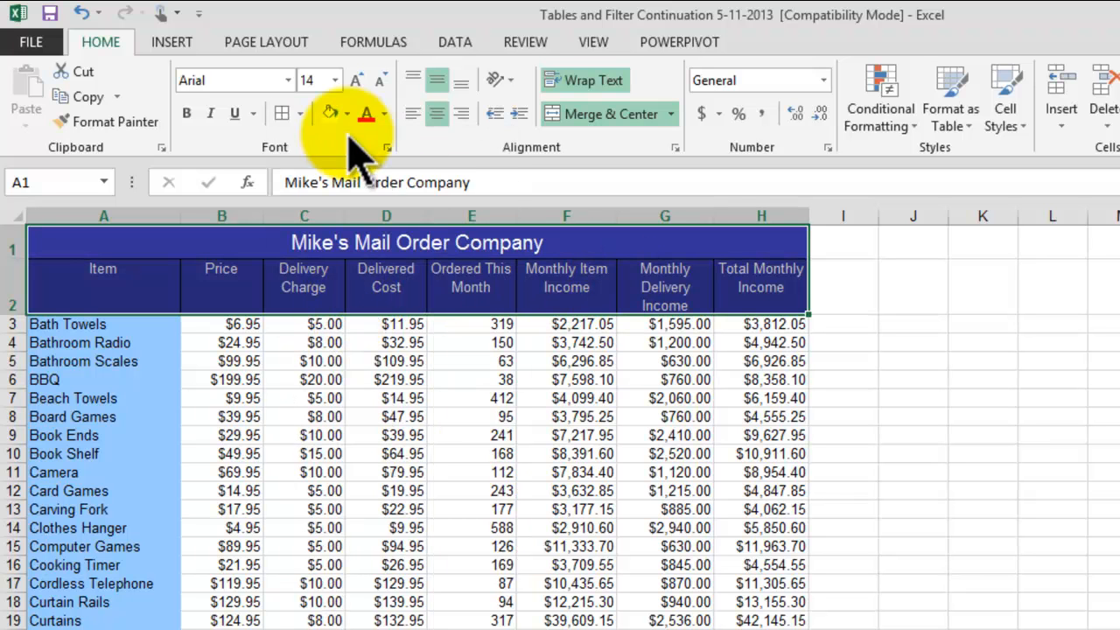
click(300, 114)
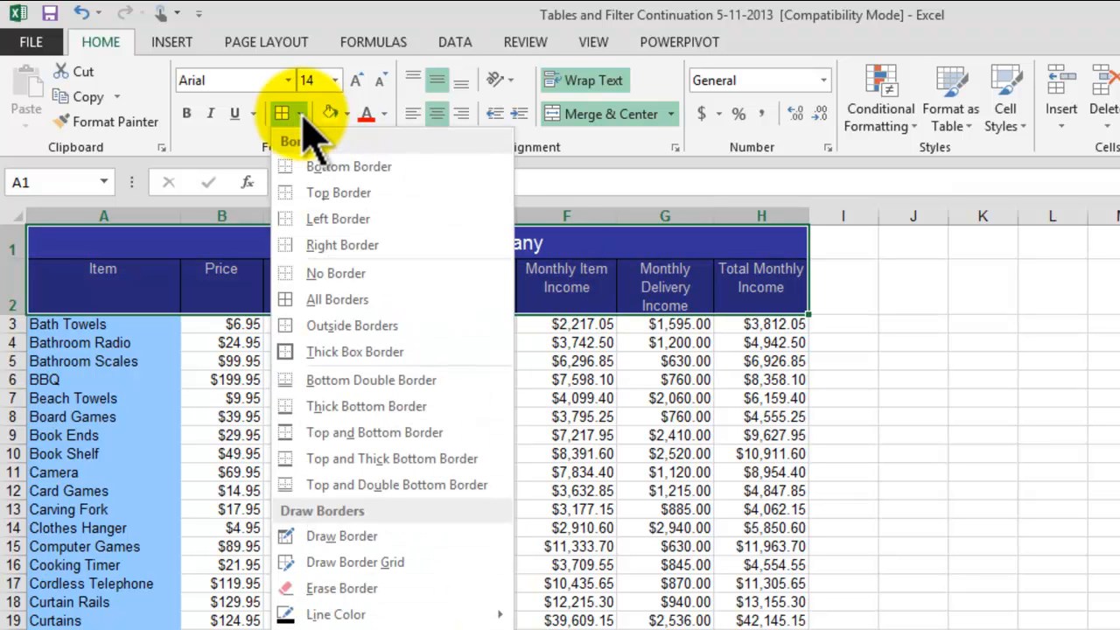
mouse_move(385, 612)
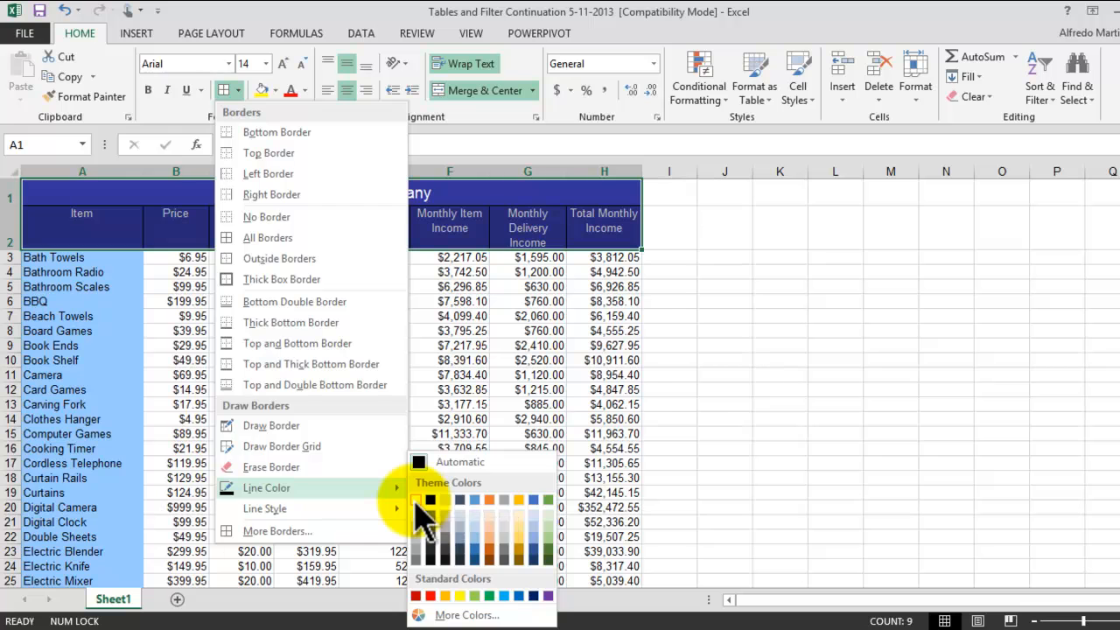
click(416, 504)
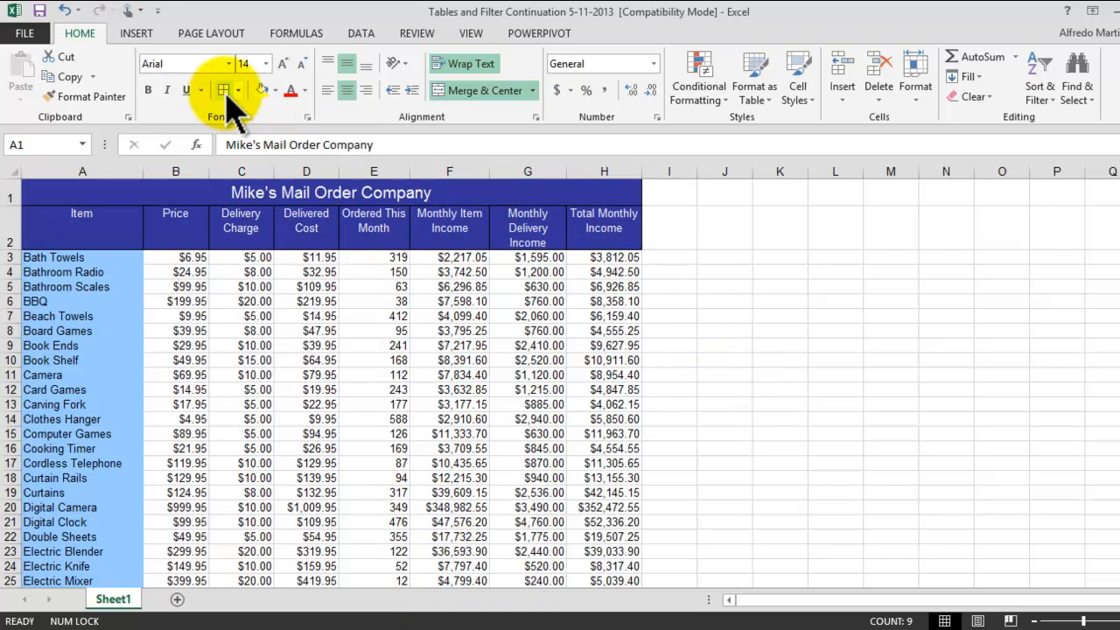
click(792, 317)
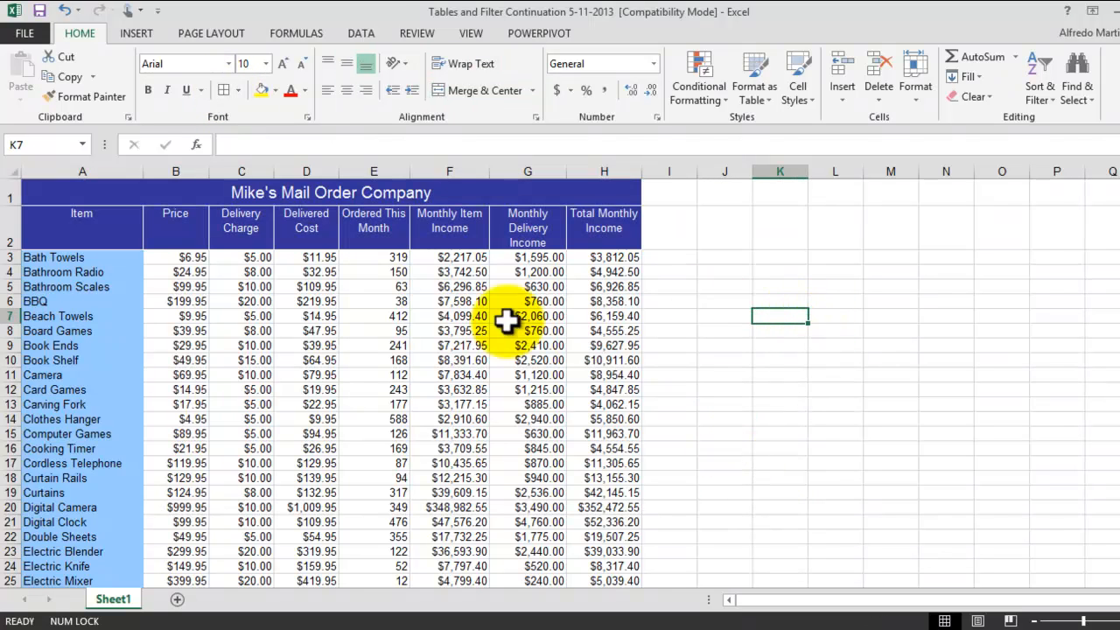
Step: Middle-align the column headings in A2:H2 vertically, trying bold on them and turning it off again
drag(99, 228, 603, 220)
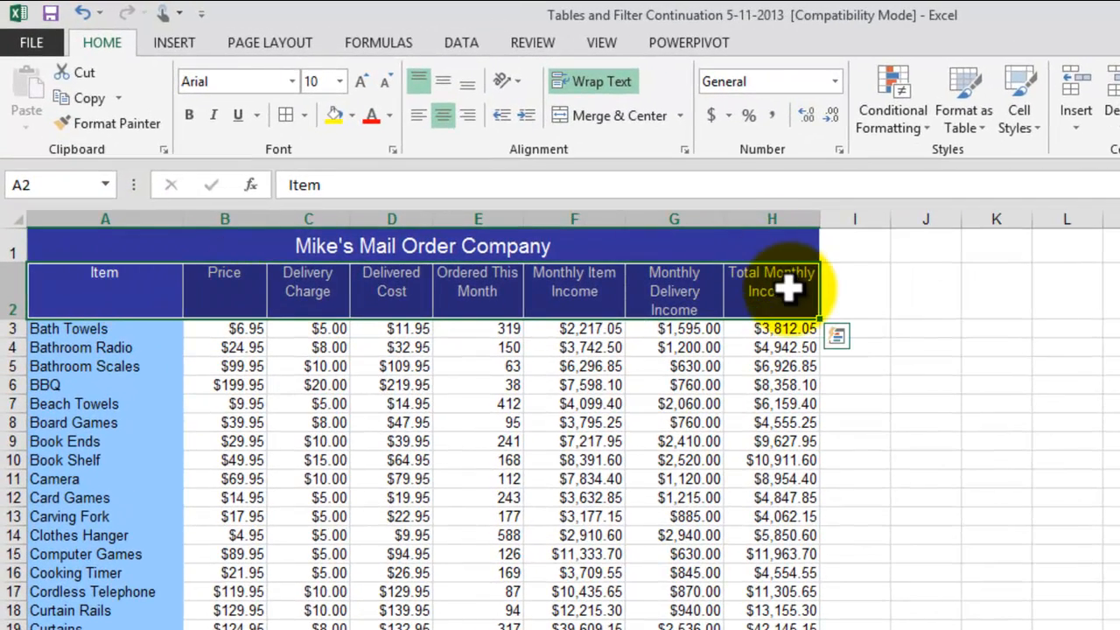
click(446, 82)
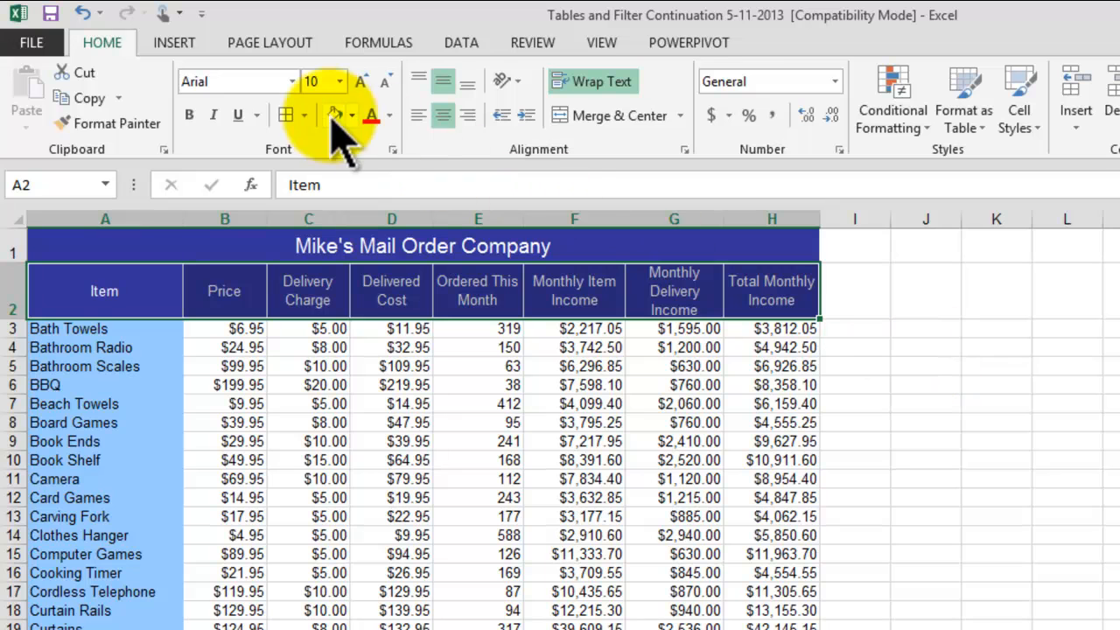
click(191, 116)
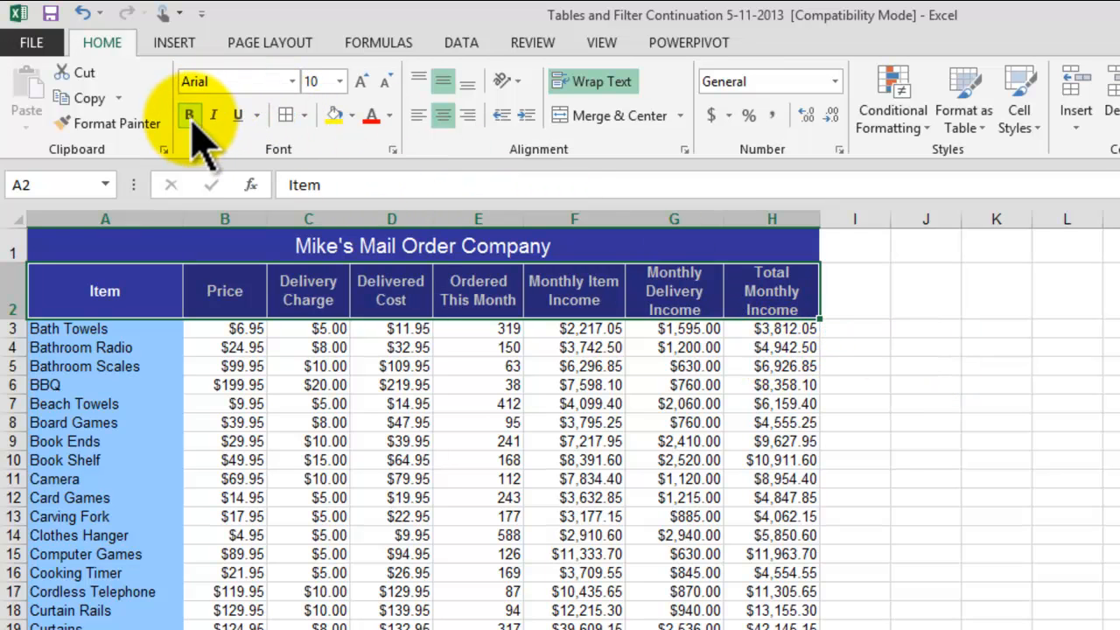
click(191, 116)
click(995, 386)
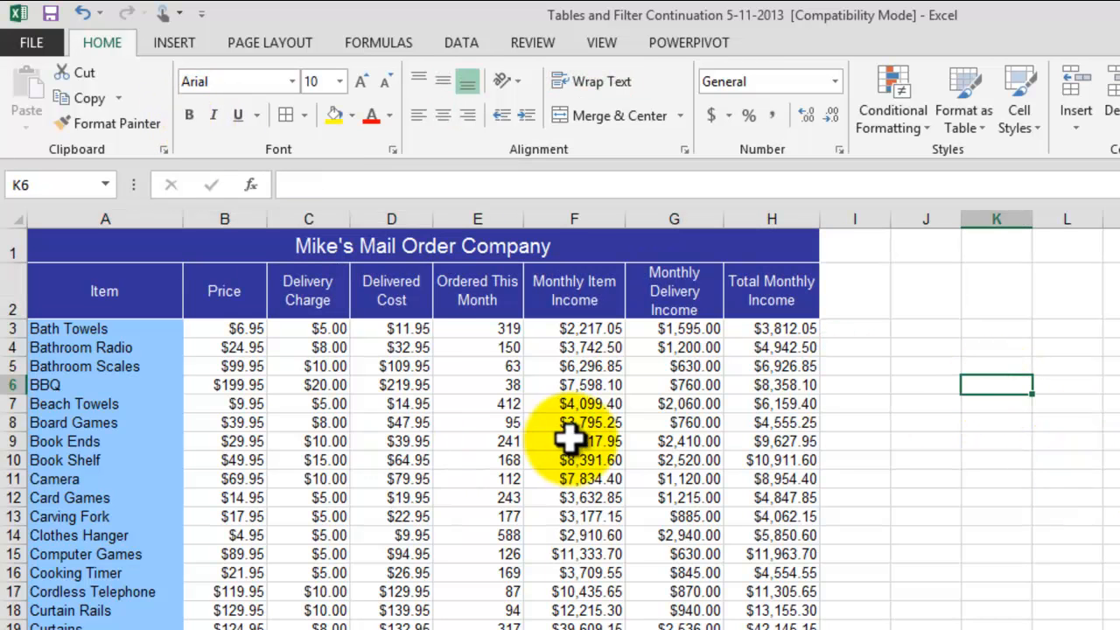
click(577, 327)
click(716, 346)
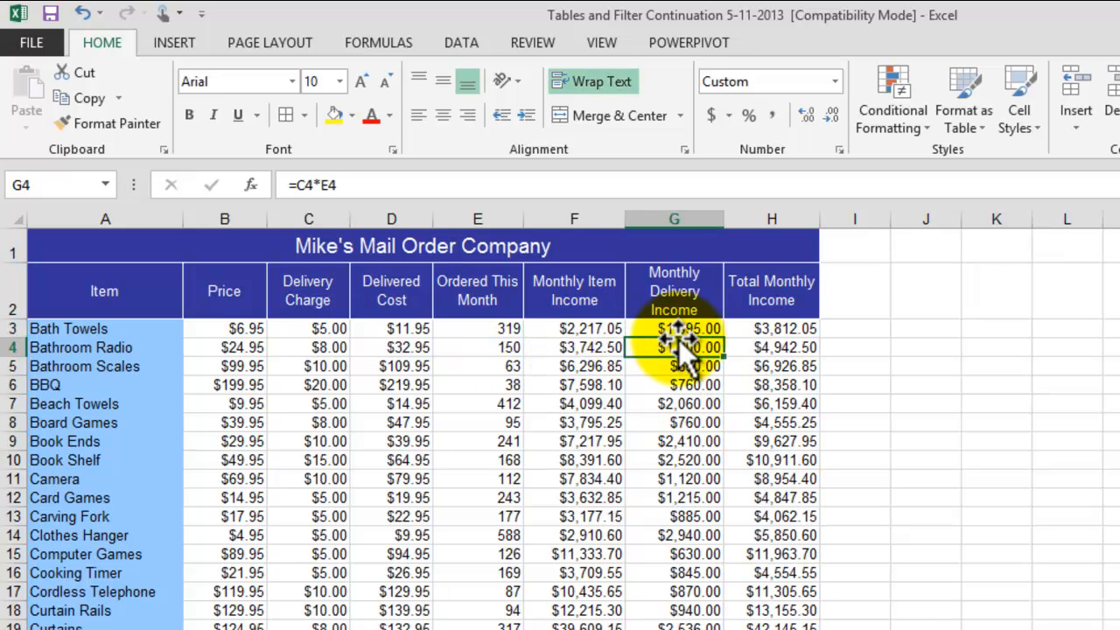
click(748, 327)
click(967, 364)
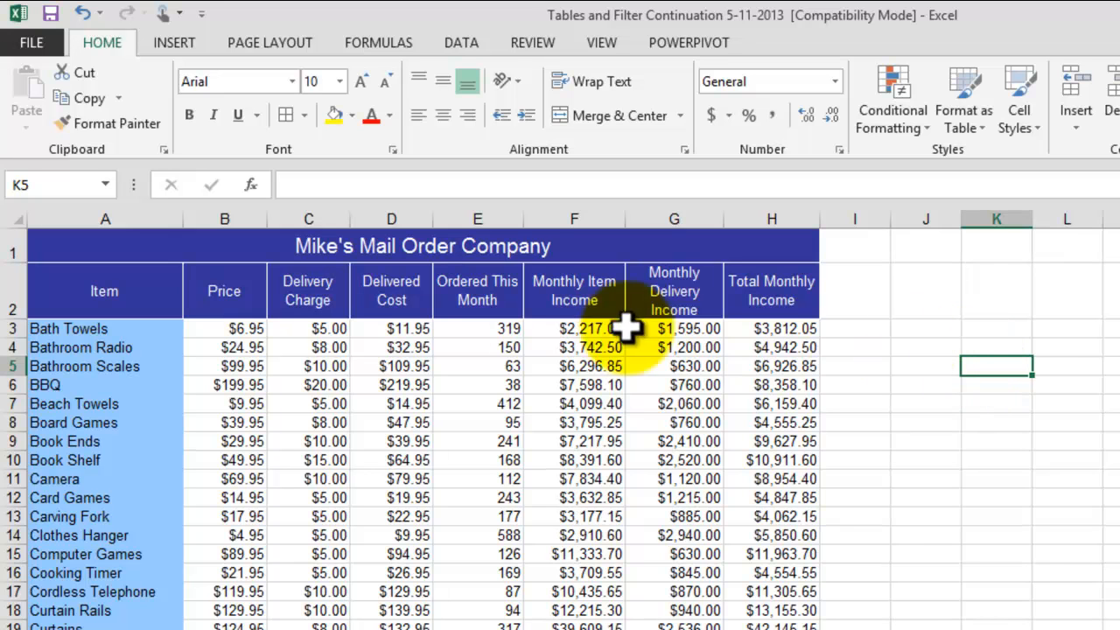
click(4, 329)
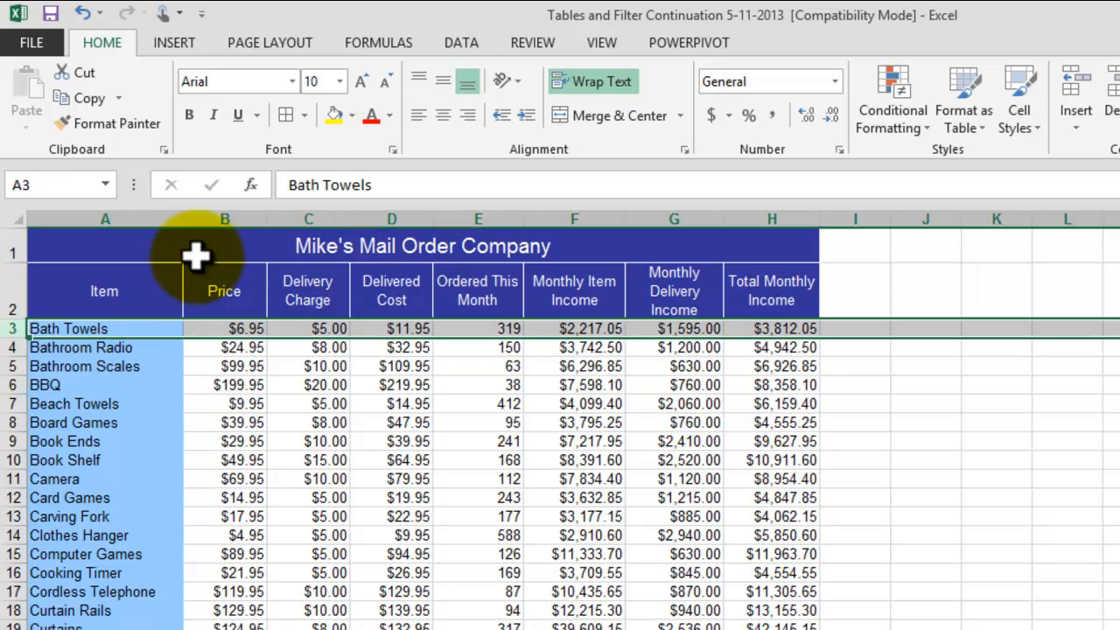
click(988, 500)
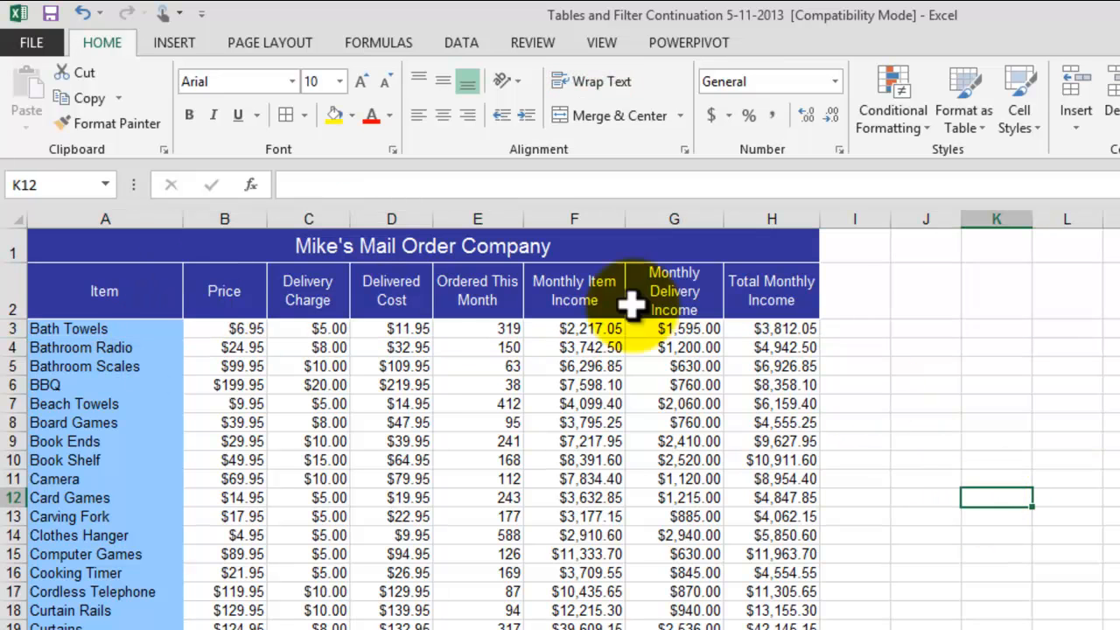
Step: Insert a blank sheet row between the company title and the column headings row
click(7, 291)
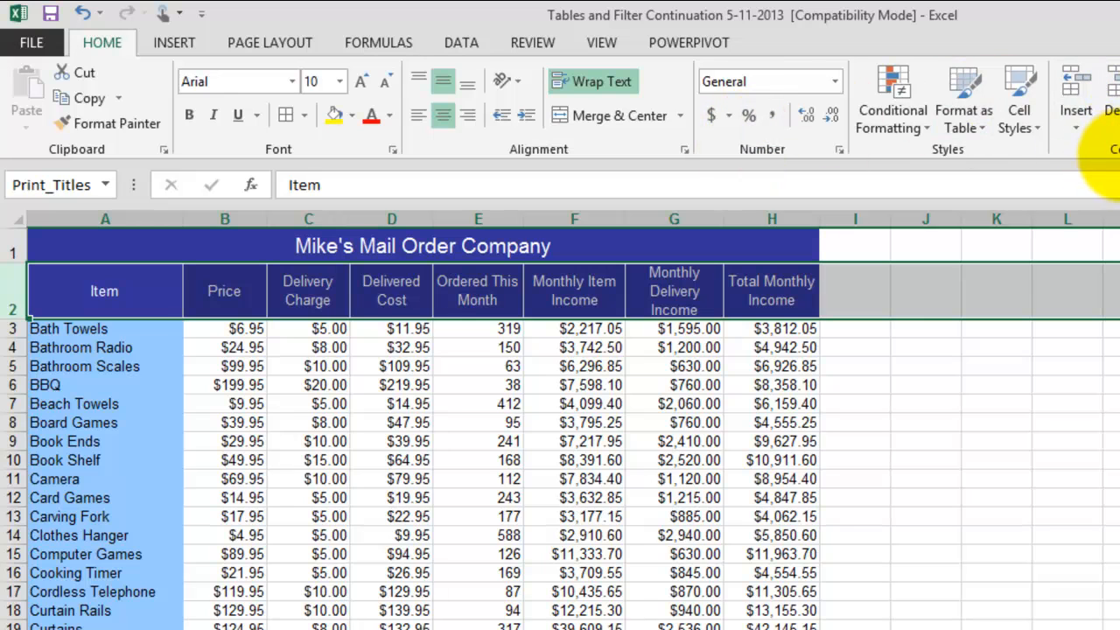
click(1076, 127)
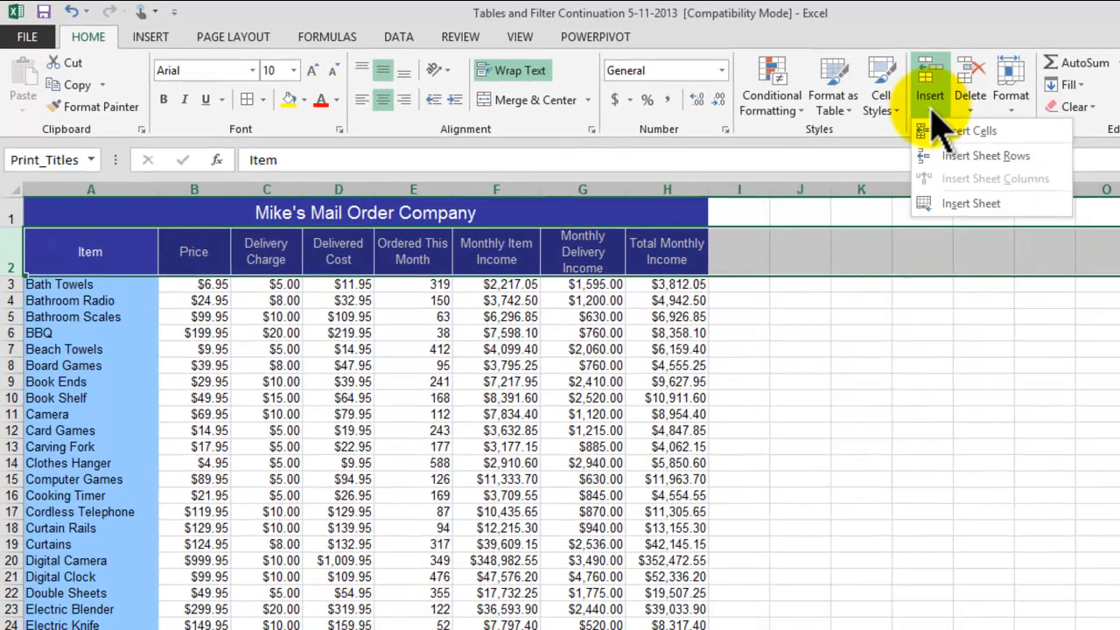
click(1004, 159)
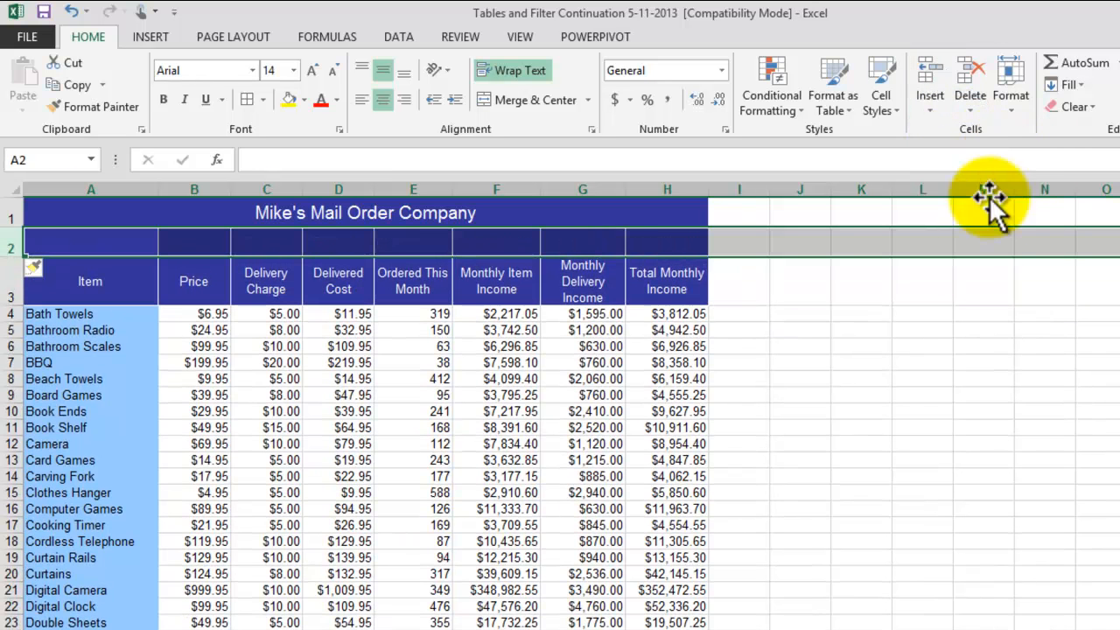
click(922, 395)
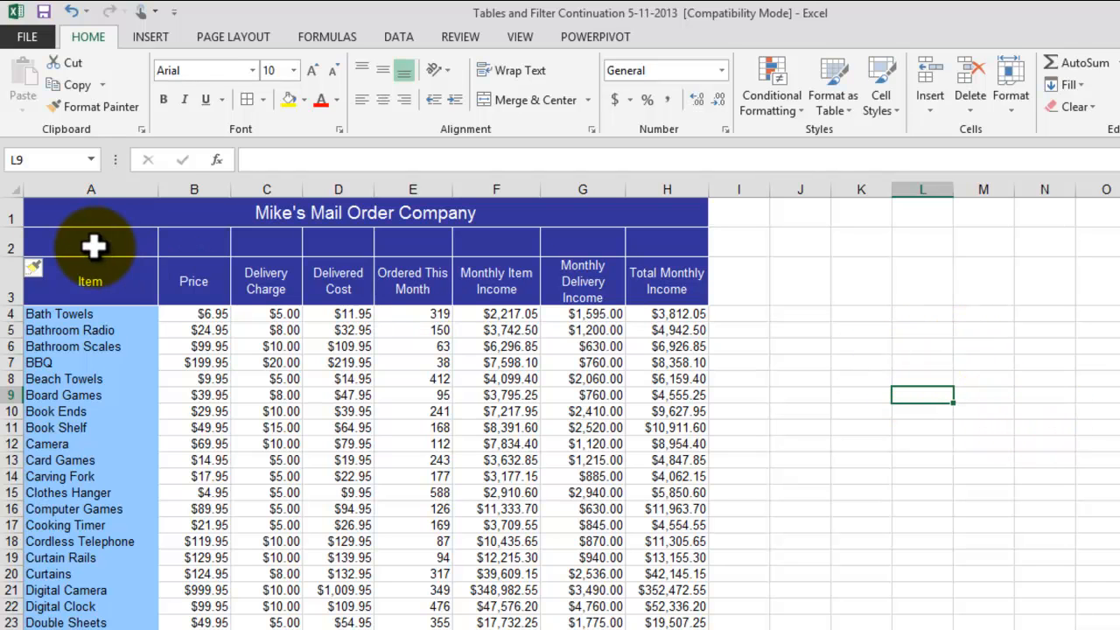
Step: Delete the blank sheet row 2 beneath the company title
click(10, 246)
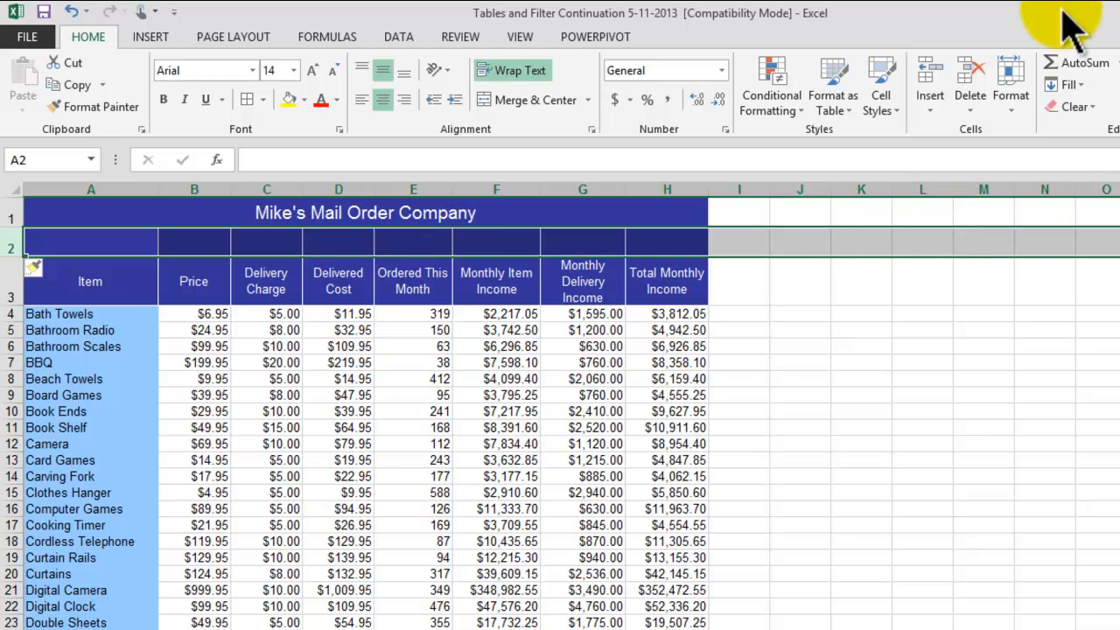
click(971, 103)
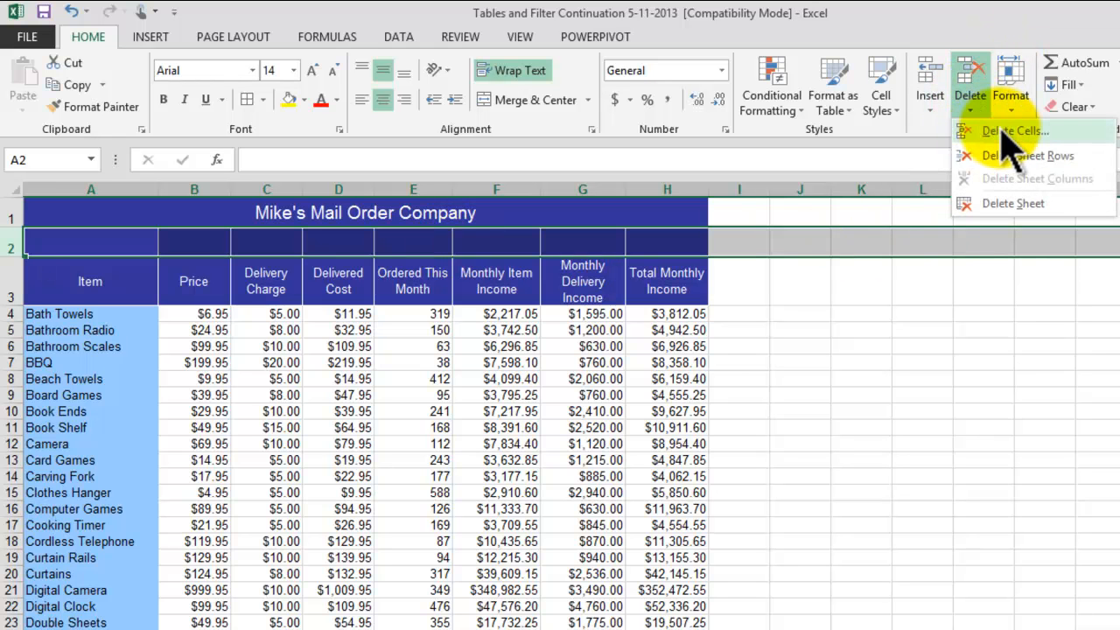
click(1028, 156)
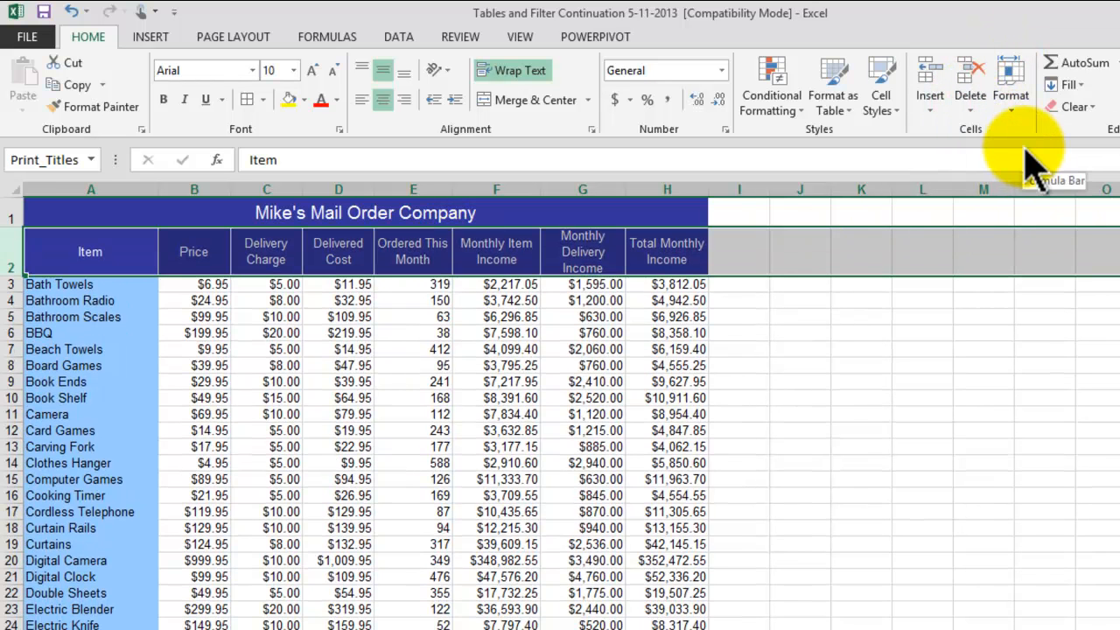
Step: Insert a blank sheet row between the column headings and the Bath Towels row
click(7, 284)
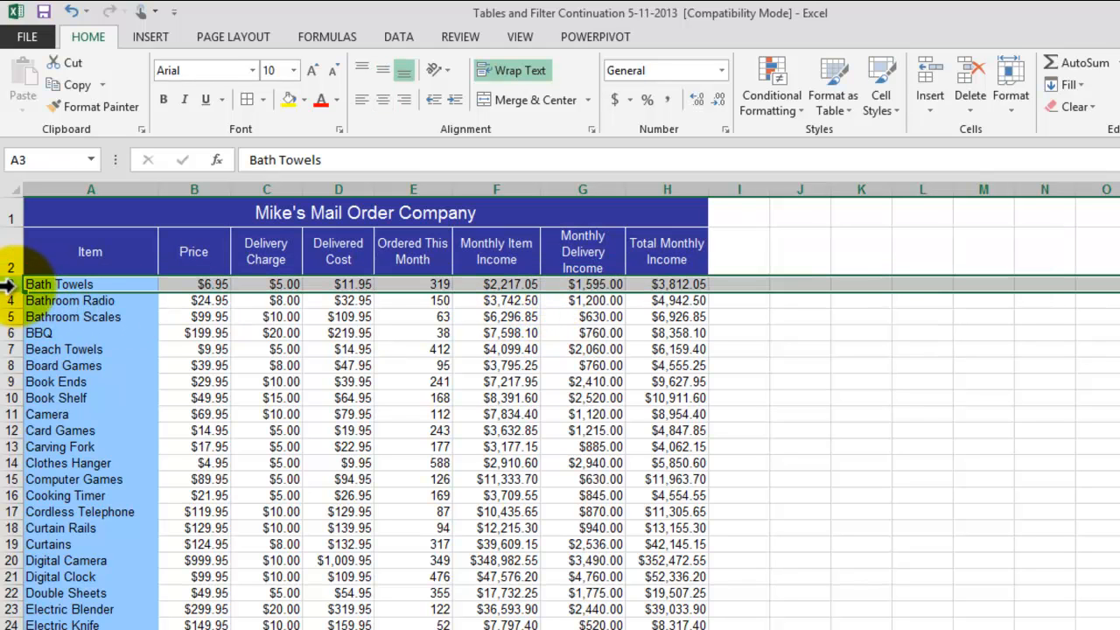
click(931, 110)
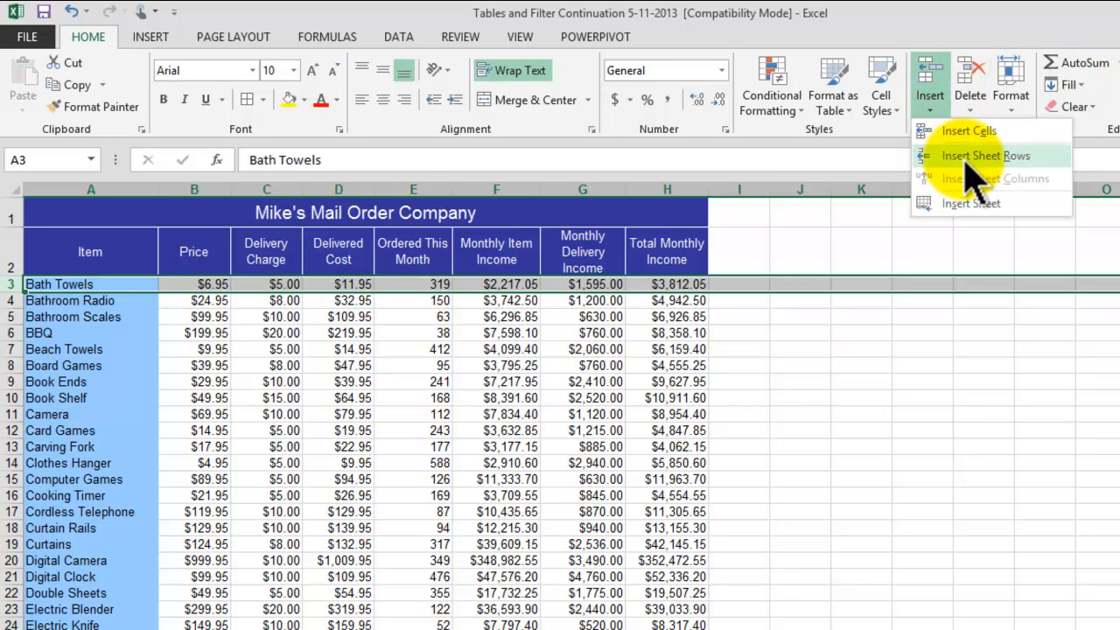
click(966, 156)
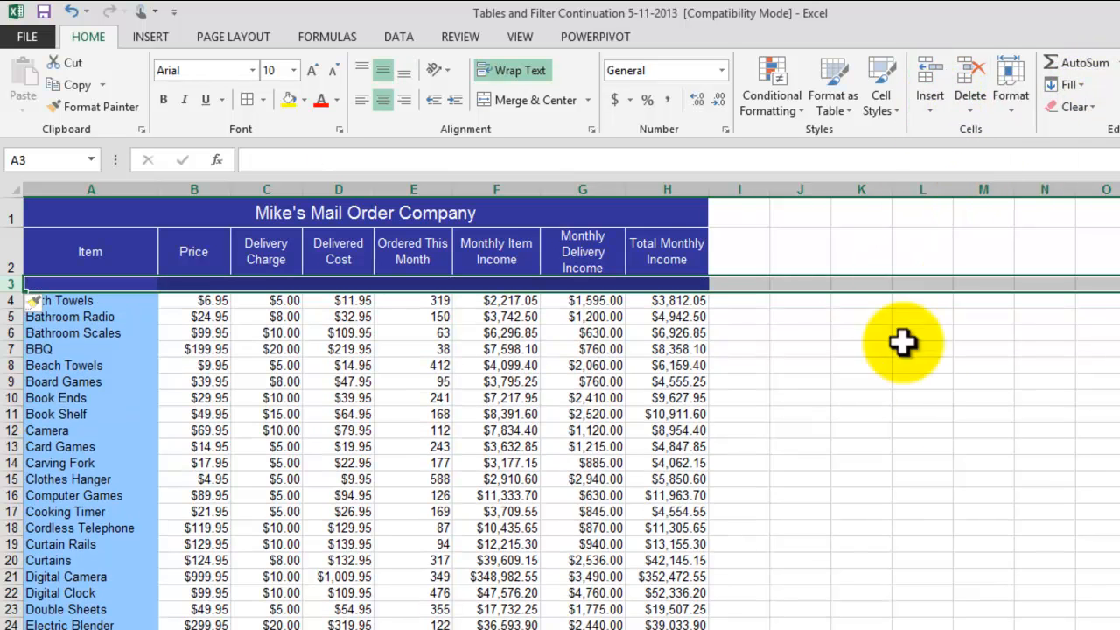
click(882, 396)
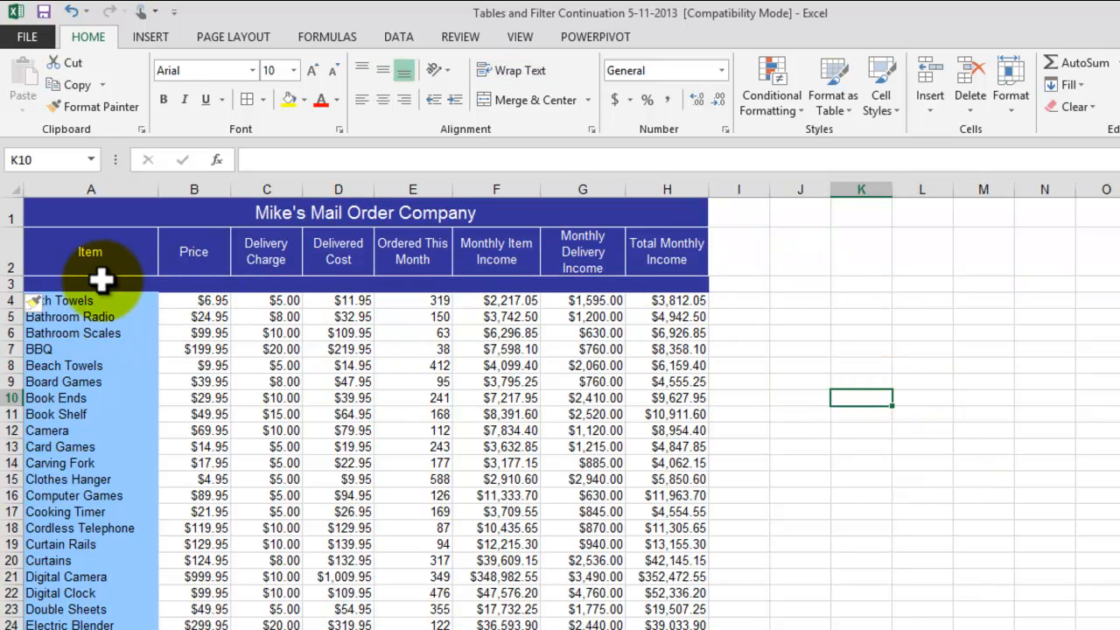
Step: Remove the fill color from the blank cells A3:H3 below the column headings
drag(98, 281, 675, 288)
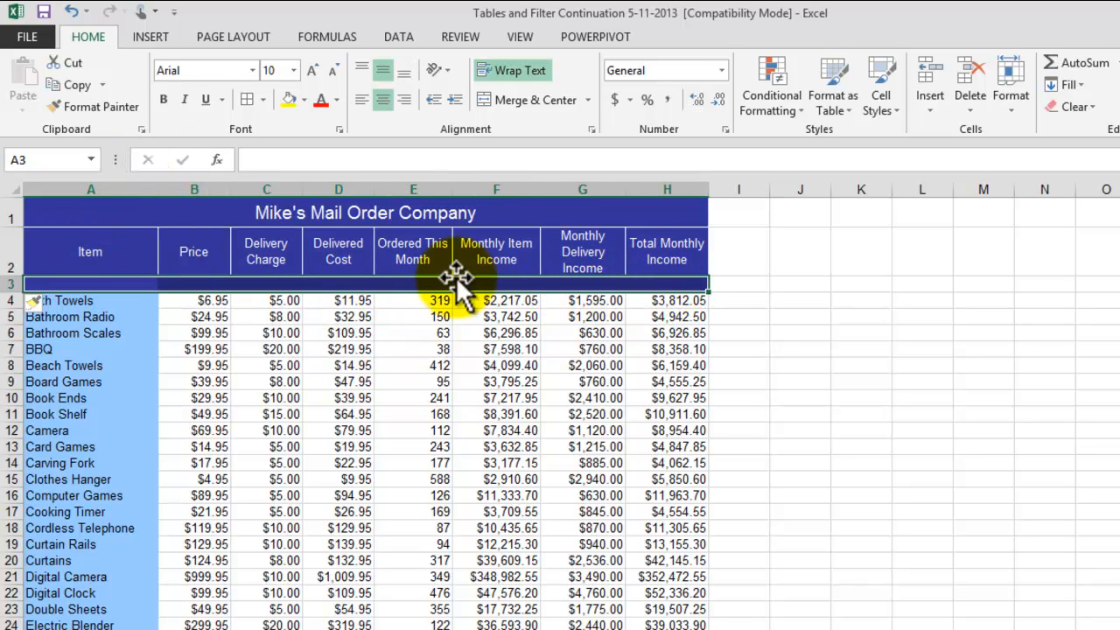
click(304, 100)
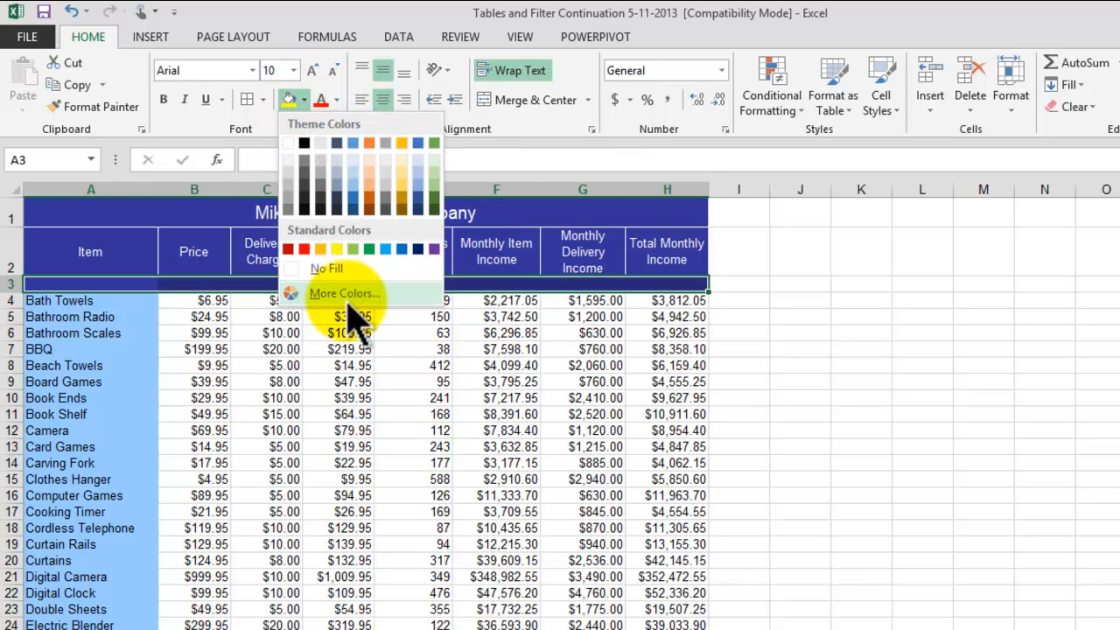
click(330, 269)
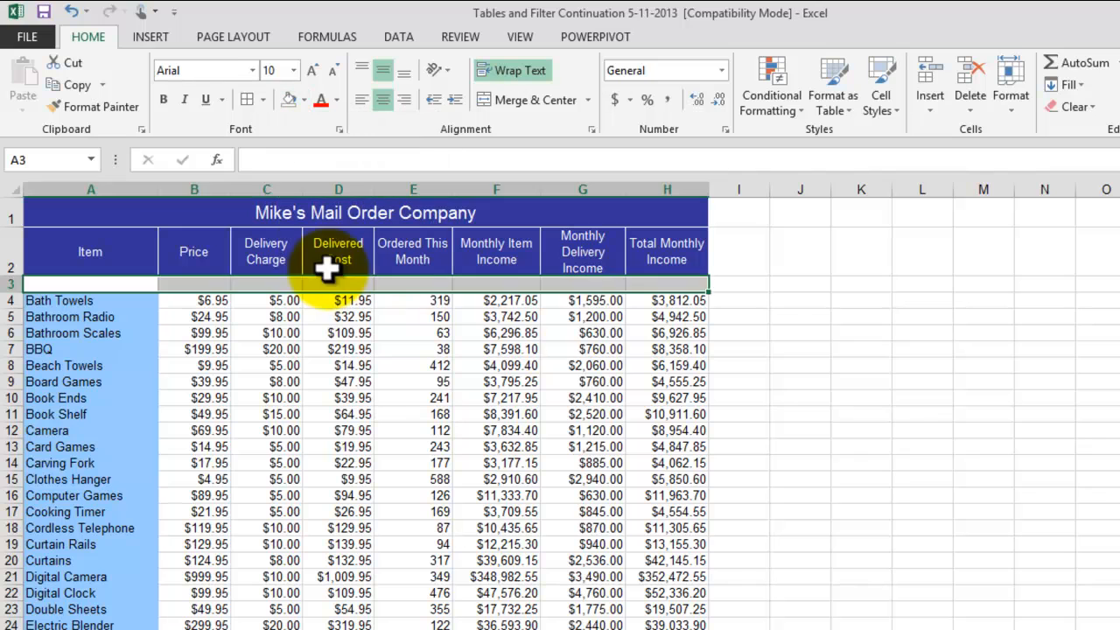
click(900, 400)
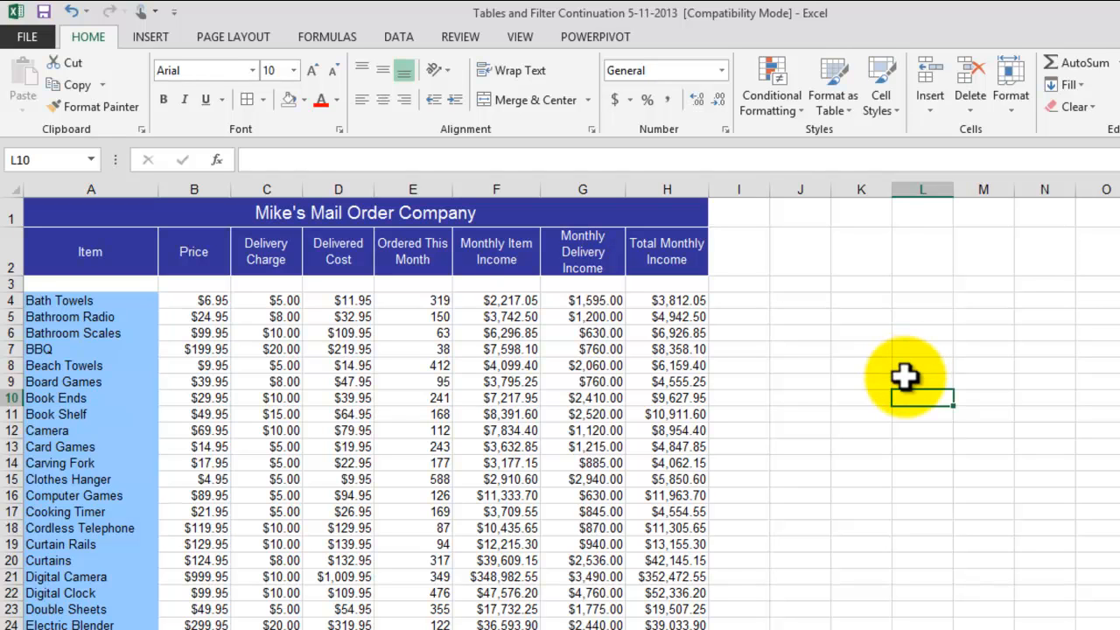
Step: Delete the blank sheet row 3 between the column headings and the Bath Towels row
click(9, 285)
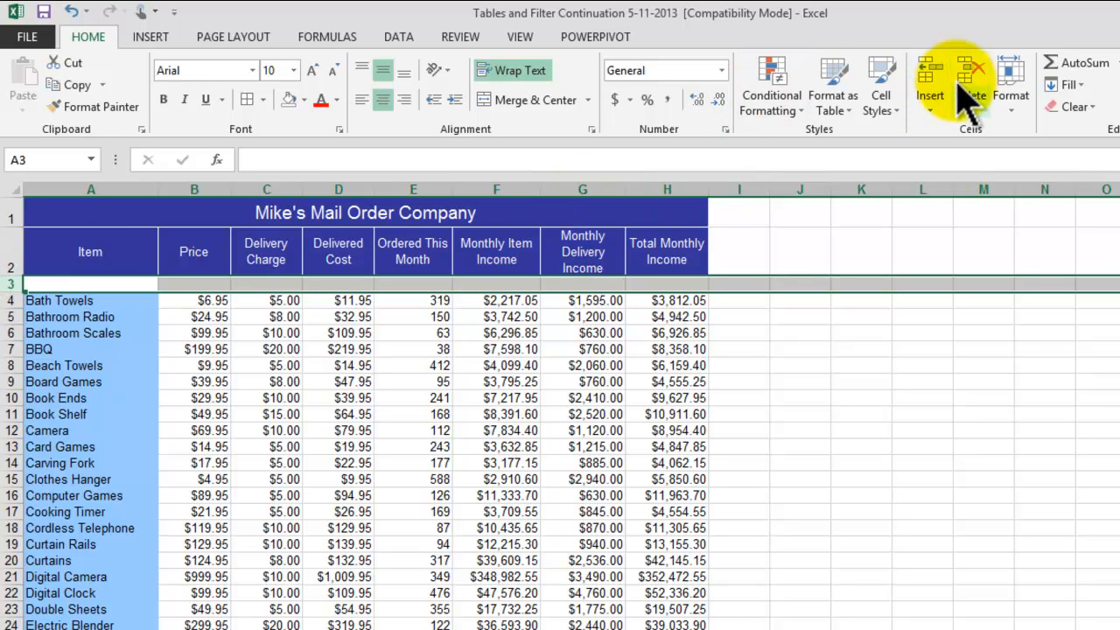
click(980, 109)
click(1018, 152)
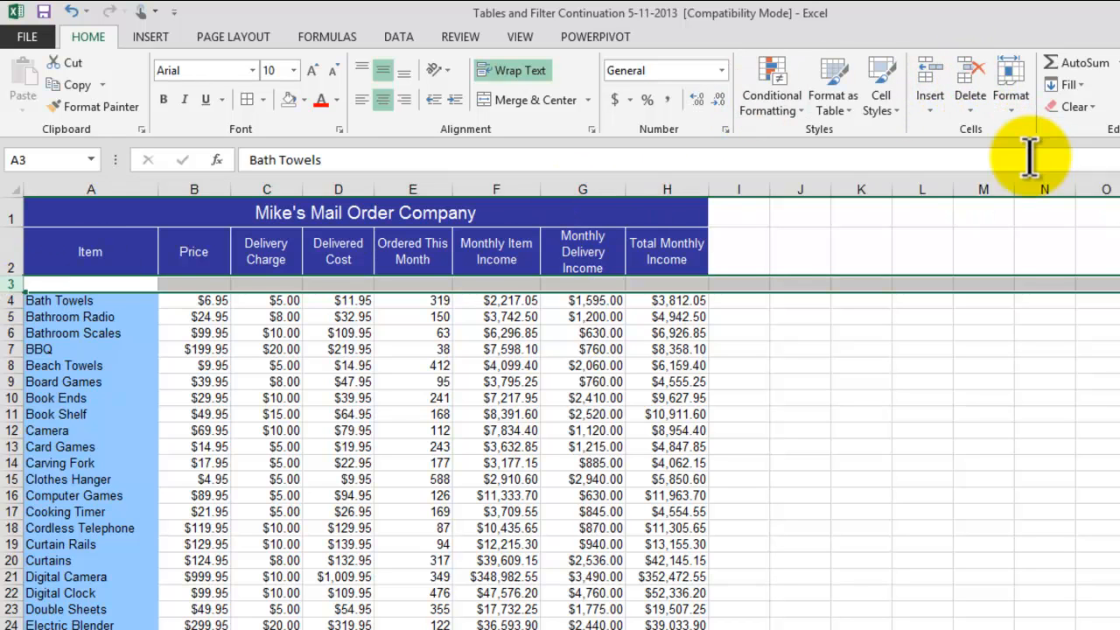
Step: Insert a blank sheet row above the column headings to separate them from the company title
click(12, 250)
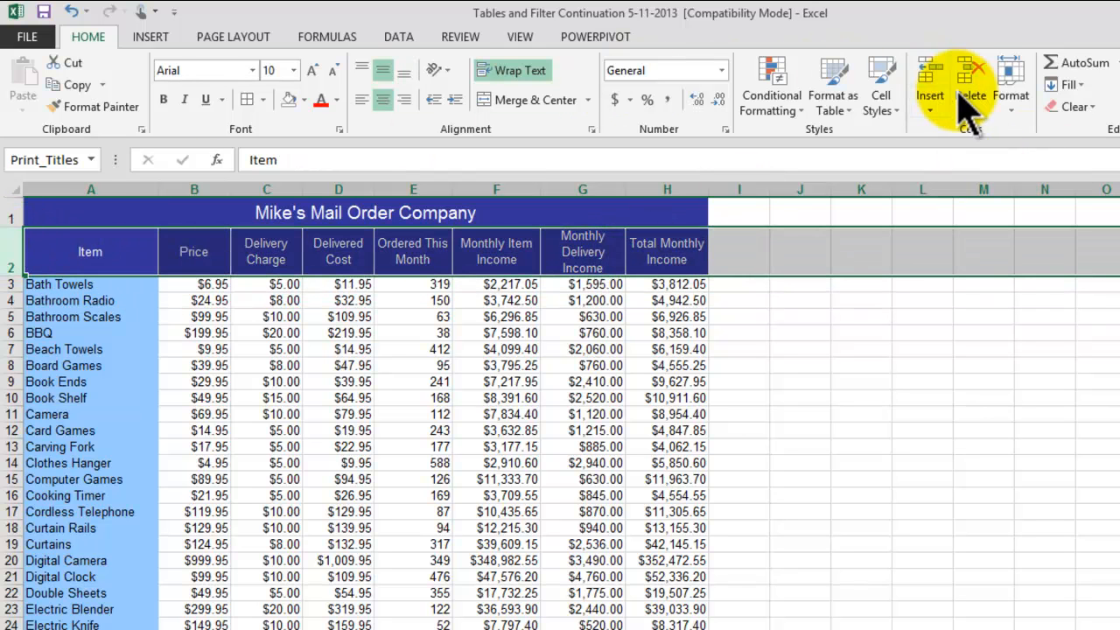
click(929, 107)
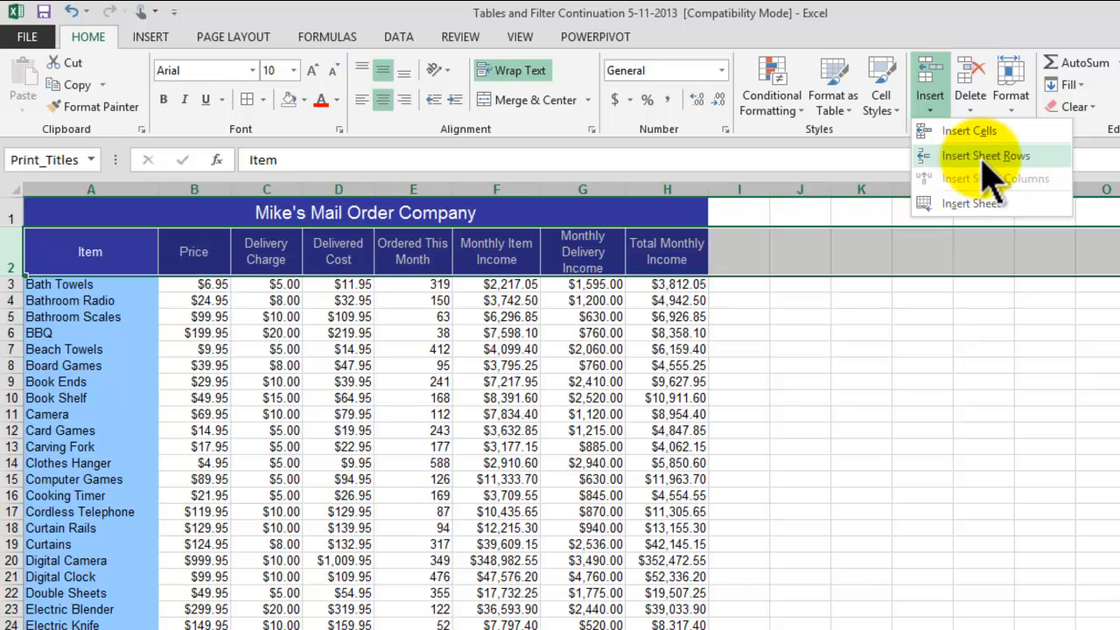
click(981, 163)
click(1031, 327)
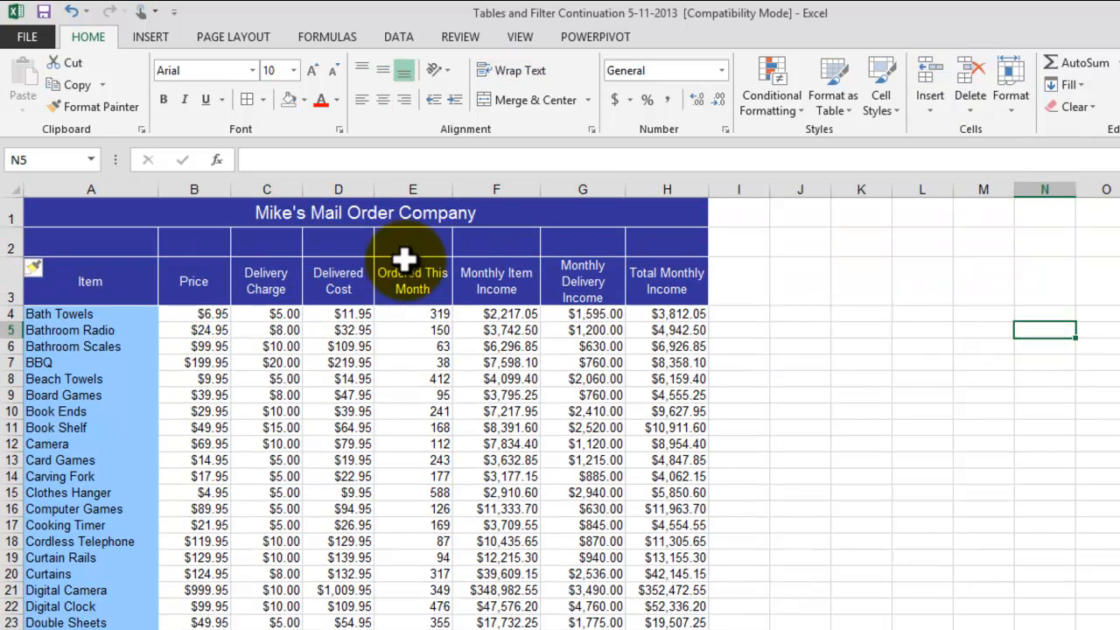
Step: Fill the blank cells A2:H2 between the title and the column headings with white
drag(117, 242, 663, 240)
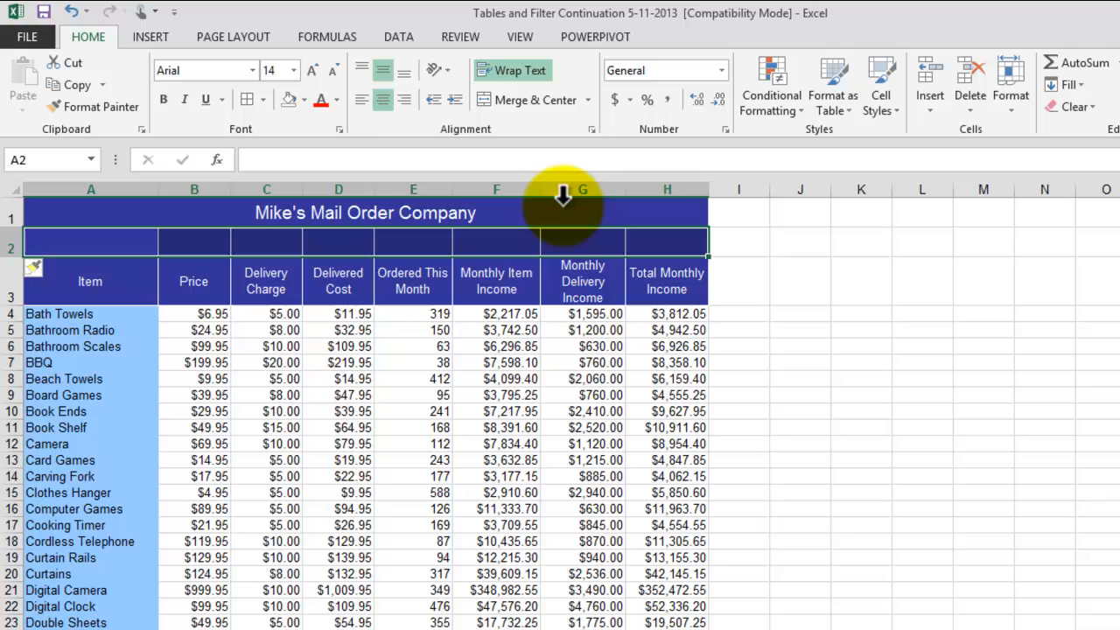
click(305, 100)
click(304, 101)
click(304, 101)
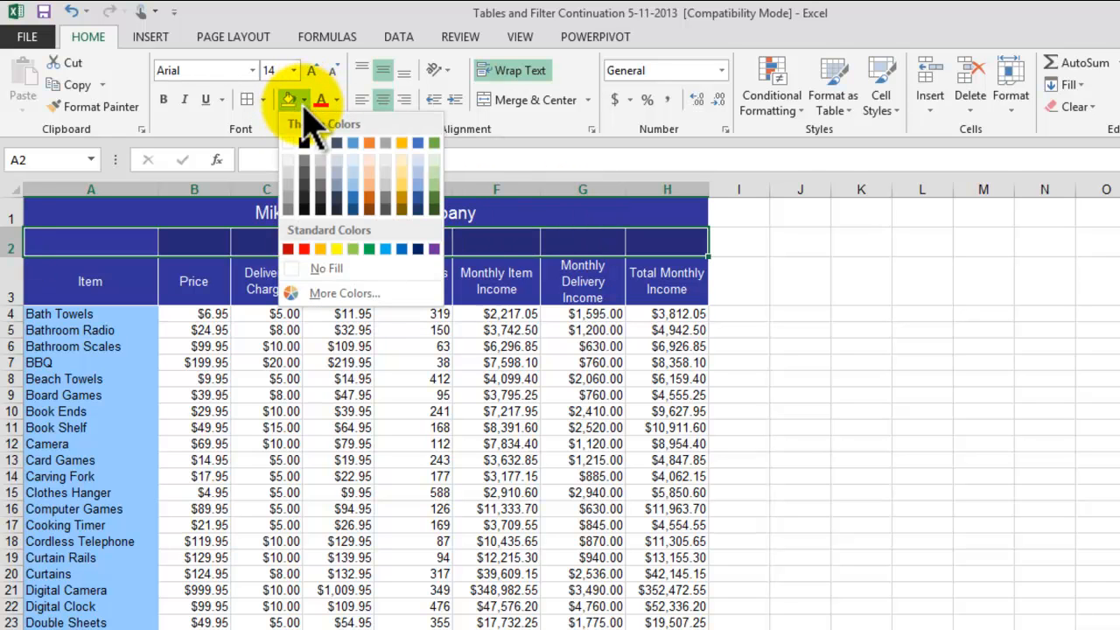
click(289, 143)
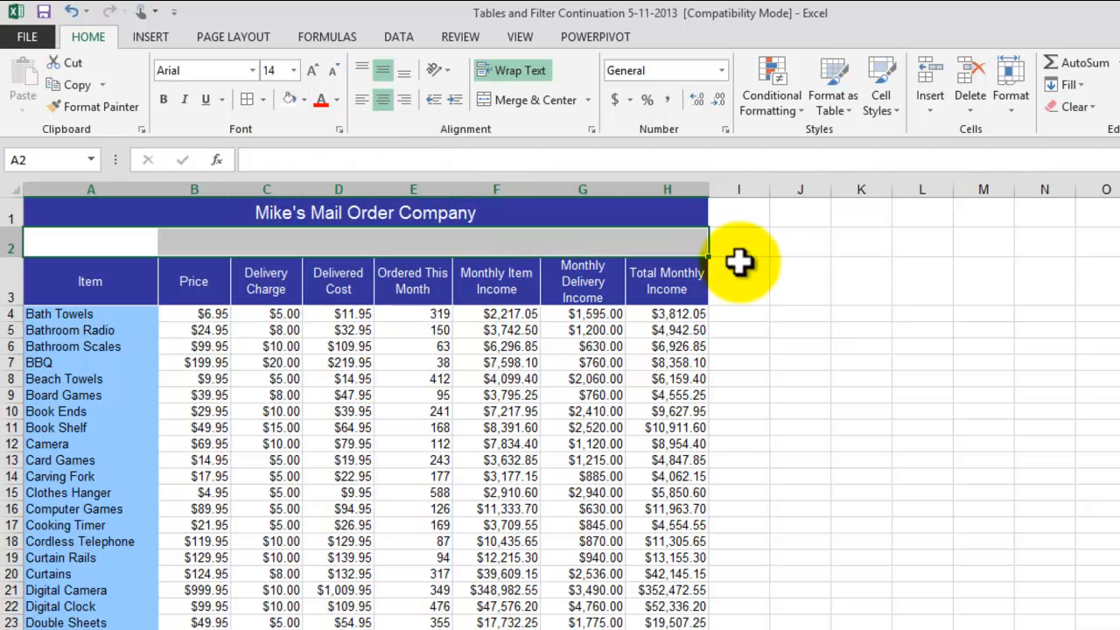
click(1018, 348)
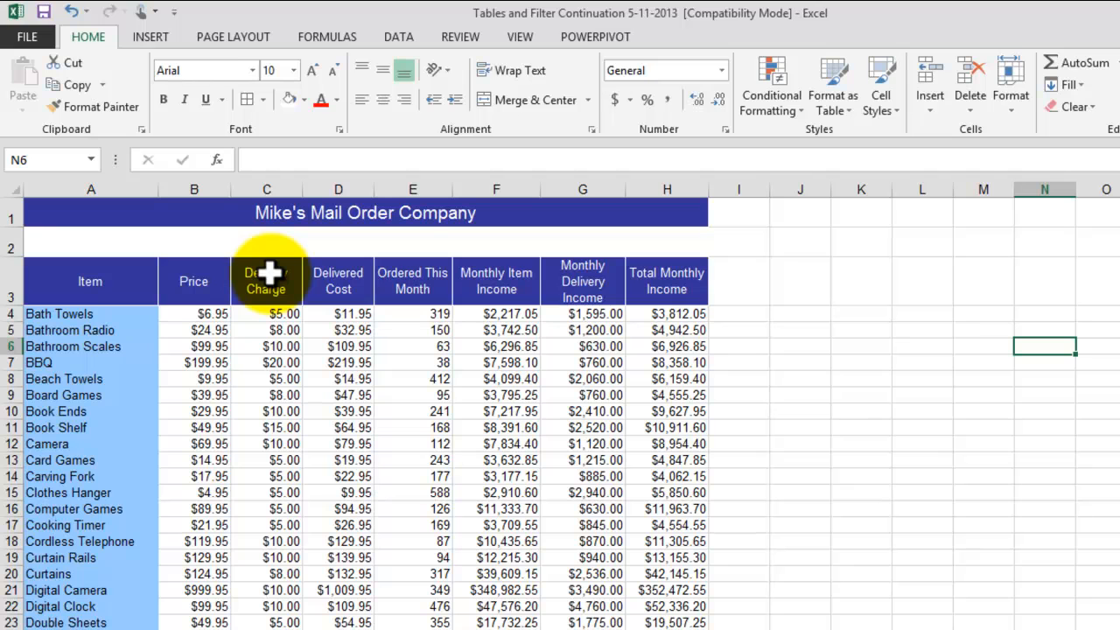
click(874, 357)
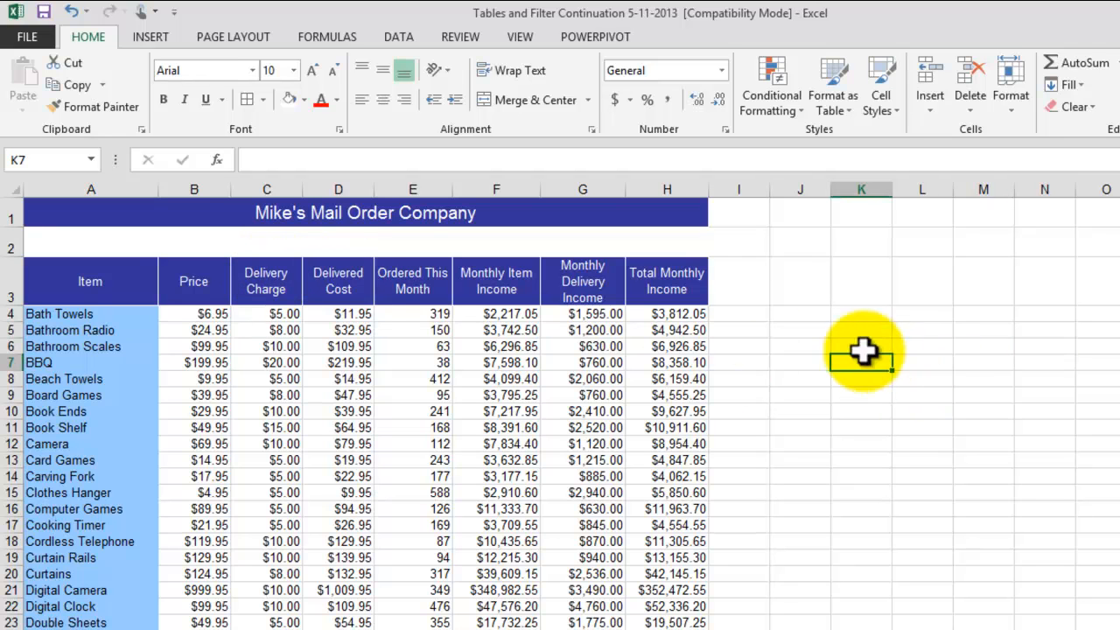
Step: Format the range A3:H83, from the Item heading through the Totals row, as a table with headers in the darker blue Dark style
click(103, 278)
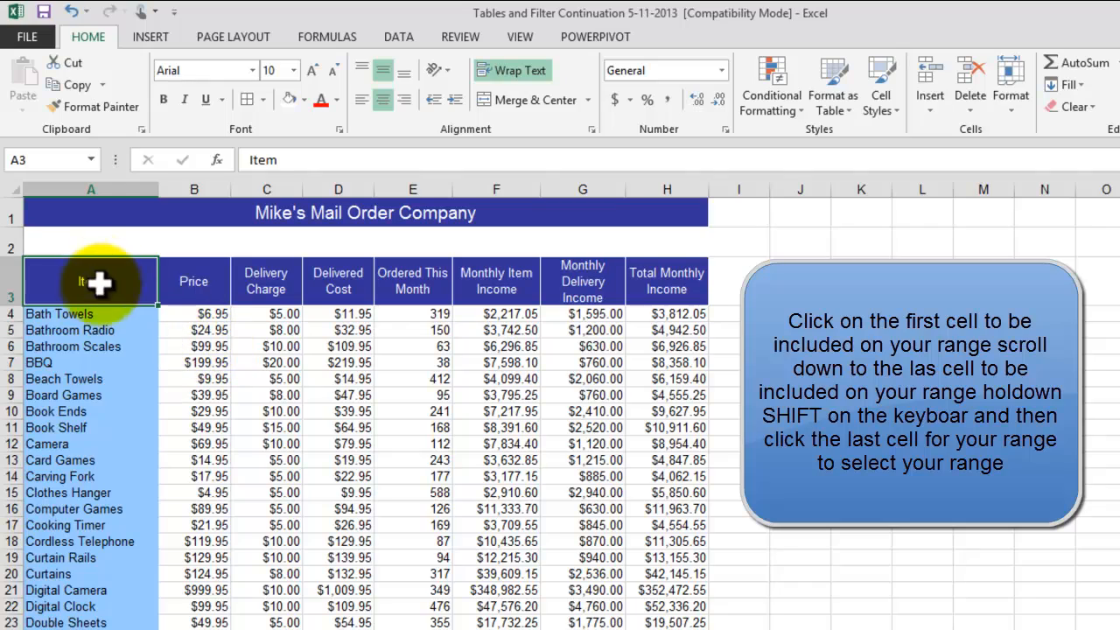
scroll(815, 317, down, 11)
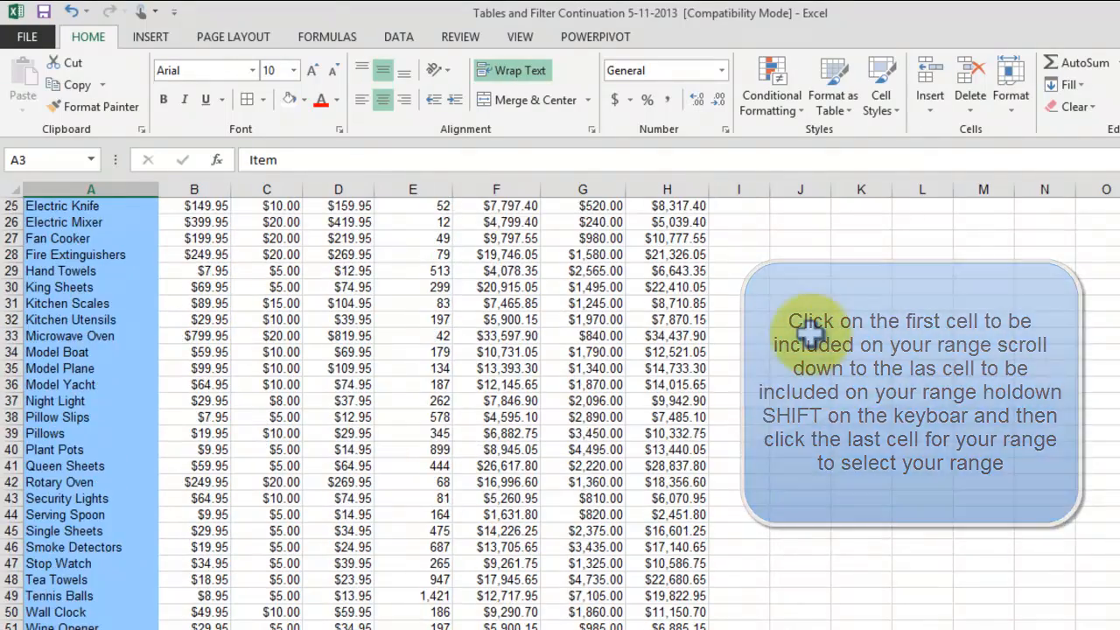
scroll(807, 331, down, 10)
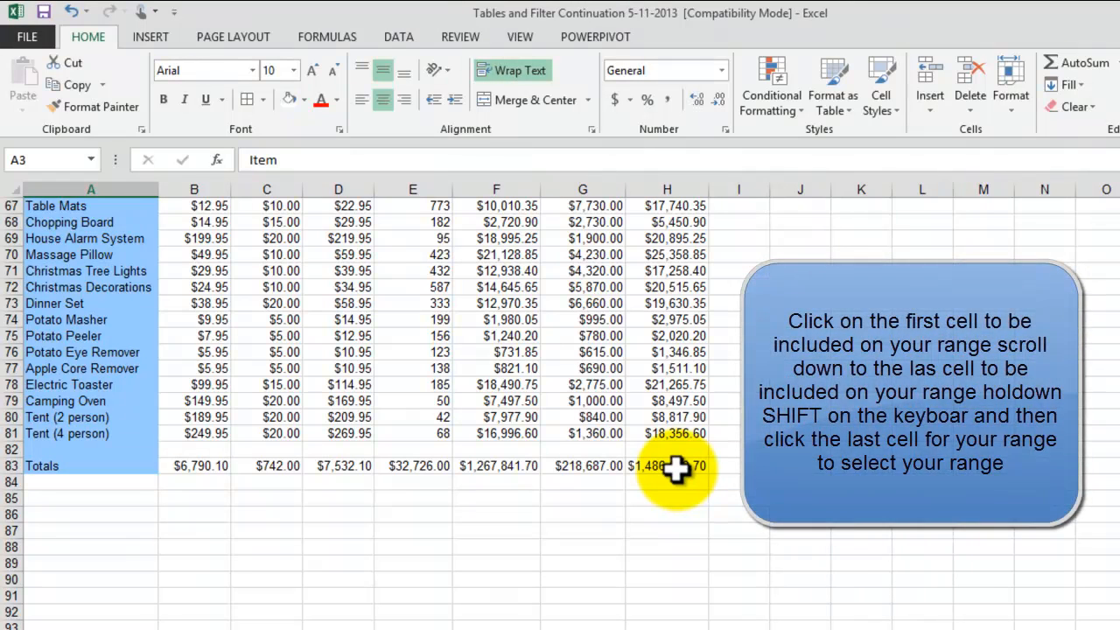
shift+click(678, 468)
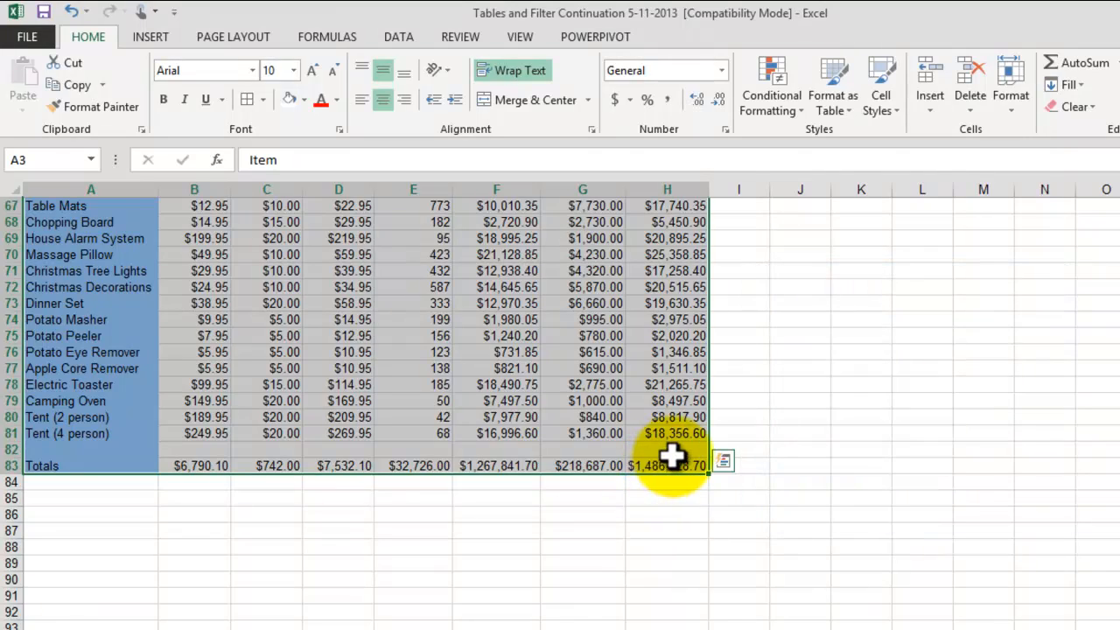
scroll(670, 455, up, 16)
scroll(678, 452, up, 6)
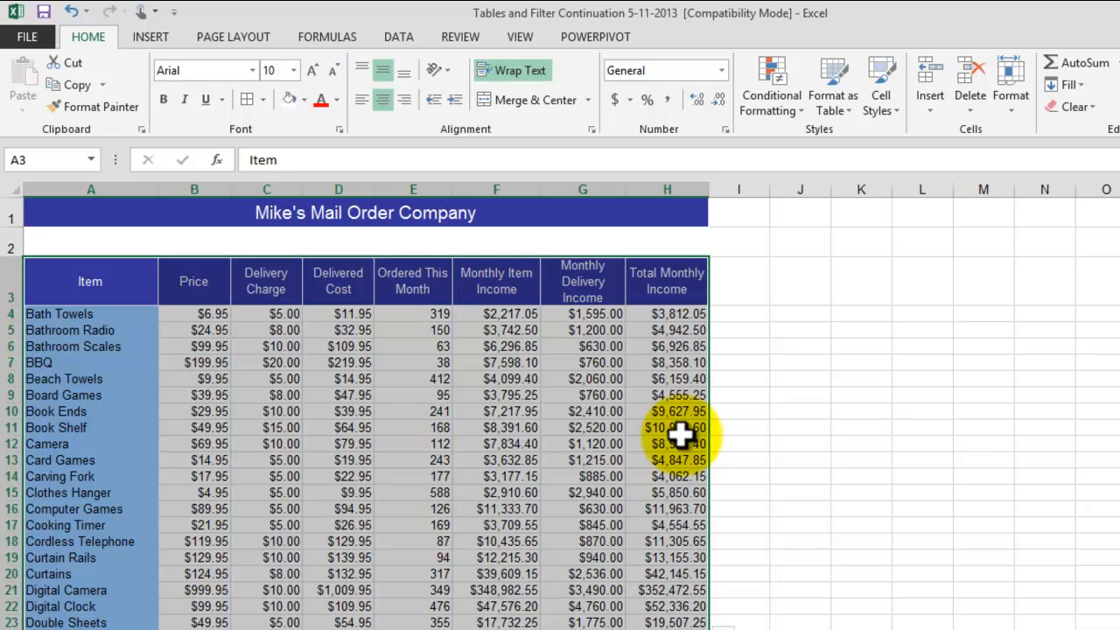
click(843, 114)
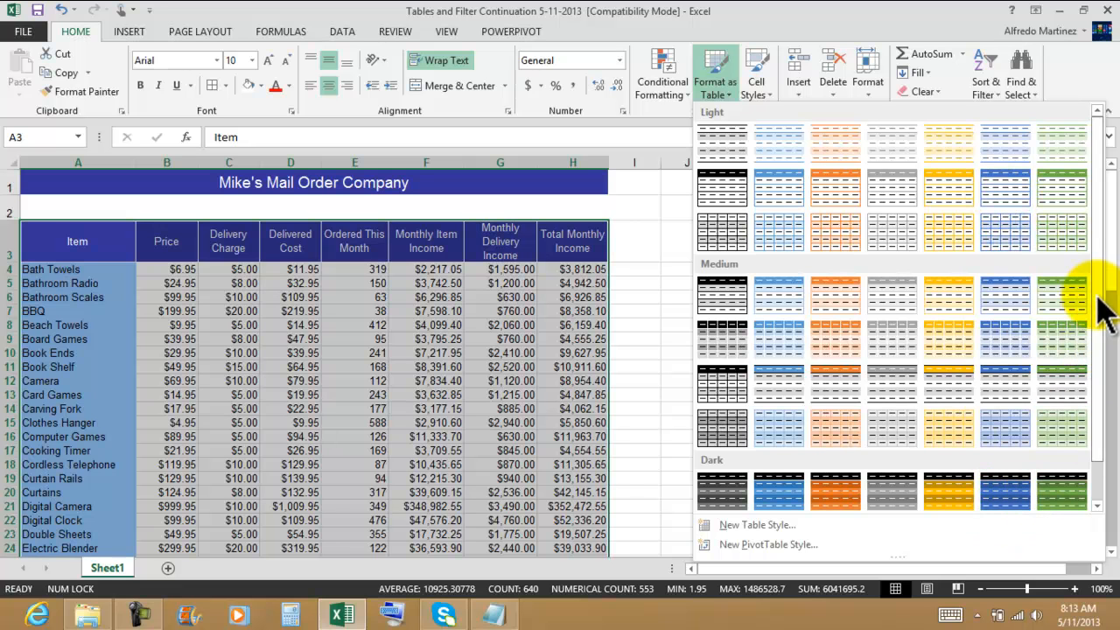
scroll(1101, 374, down, 1)
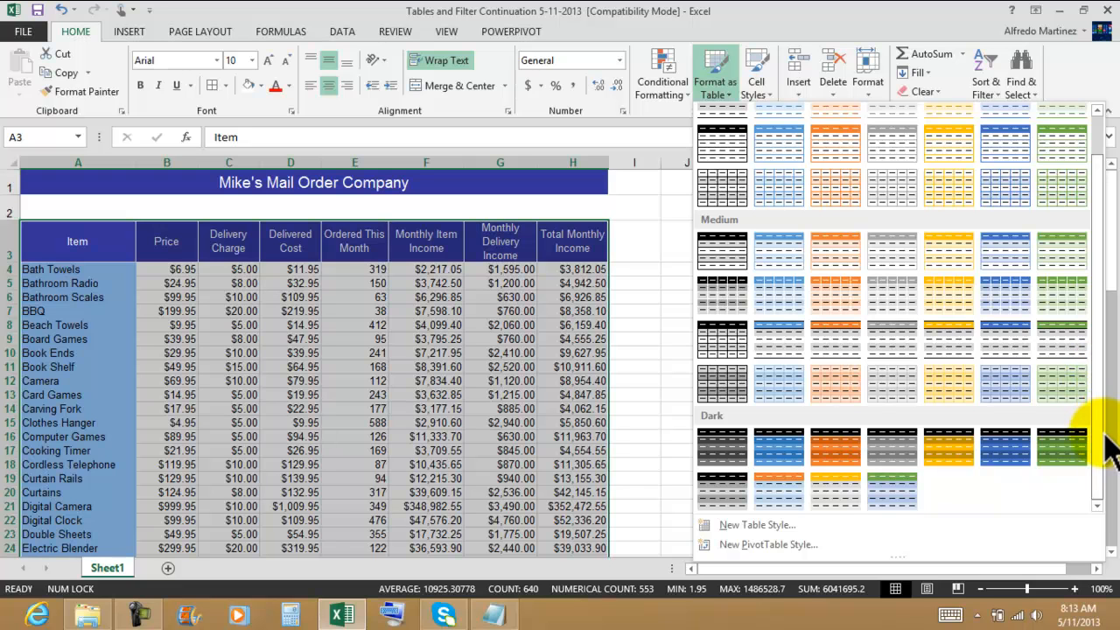
click(1003, 455)
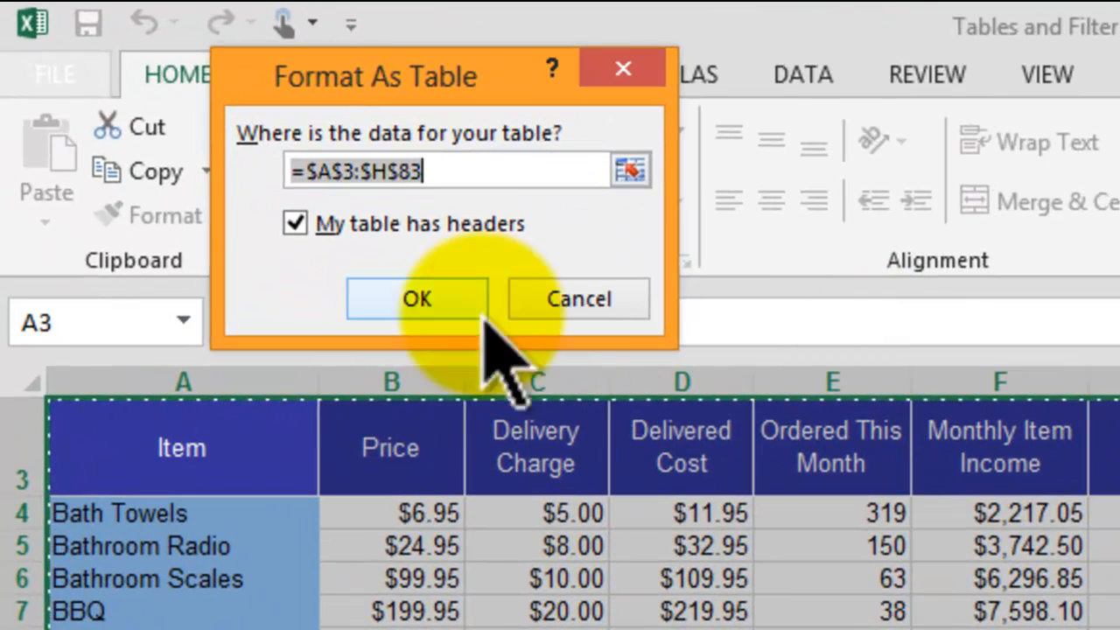
click(428, 173)
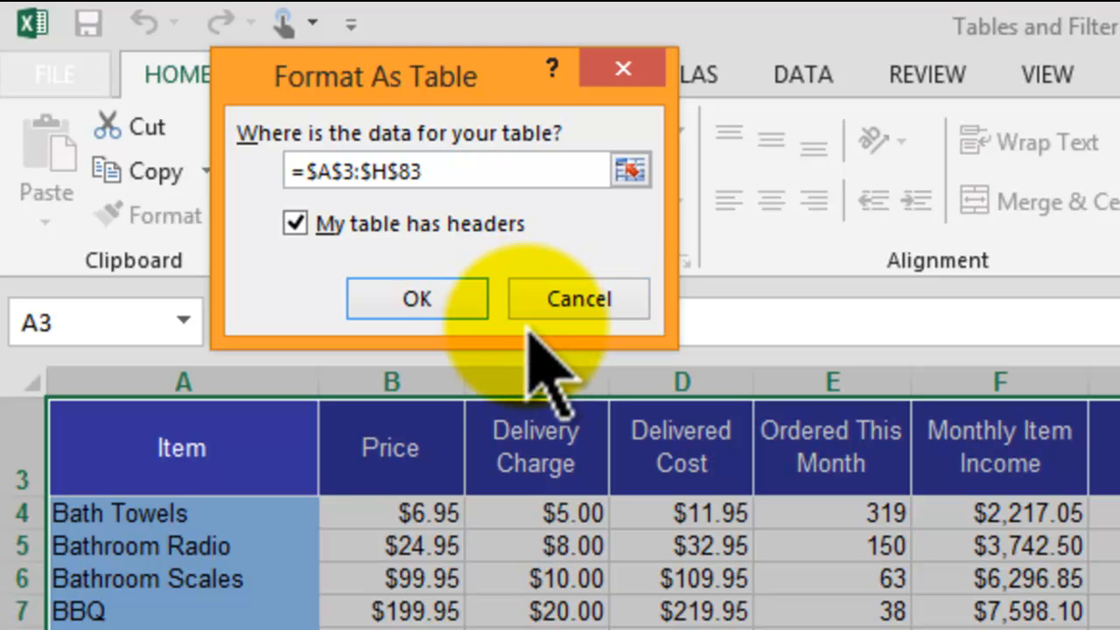
click(441, 303)
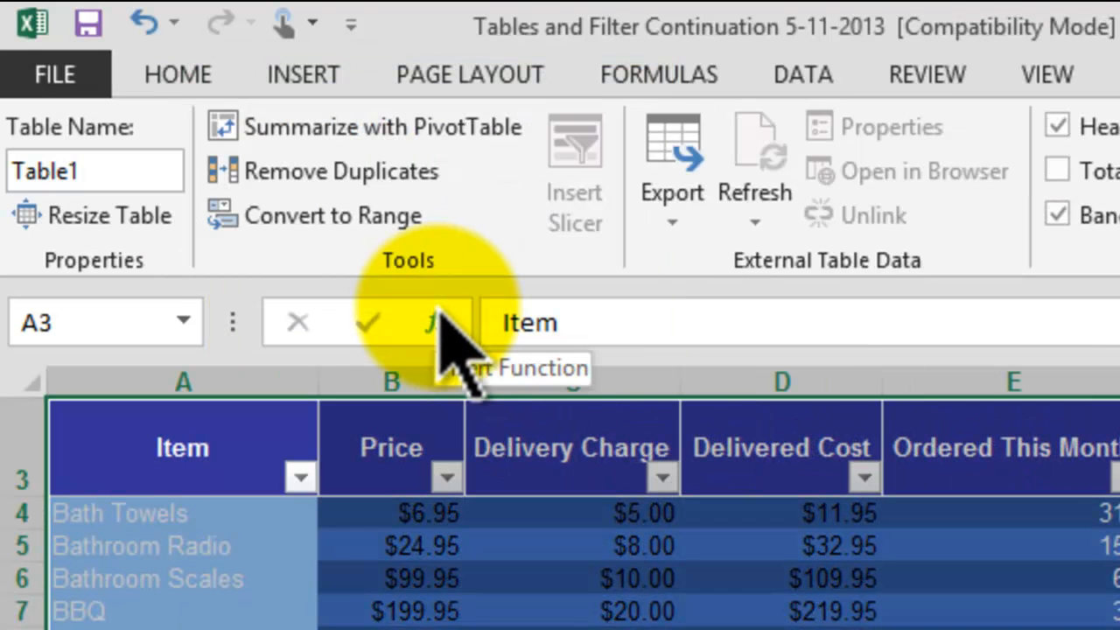
Step: Select a cell outside the table and several cells inside it to compare when the table design options are available
click(937, 190)
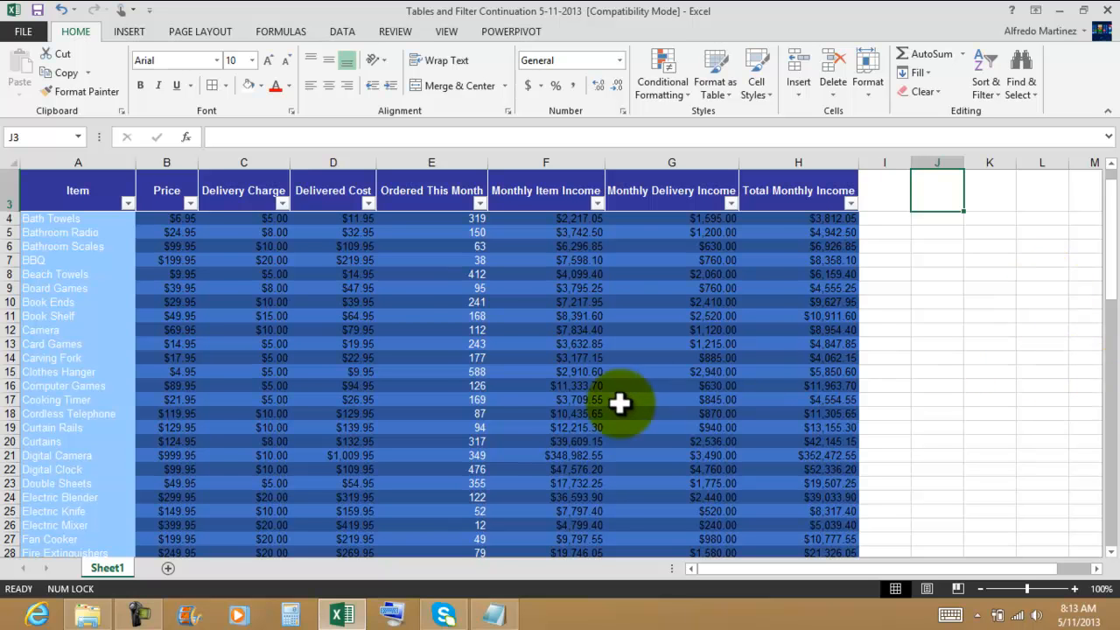
click(45, 220)
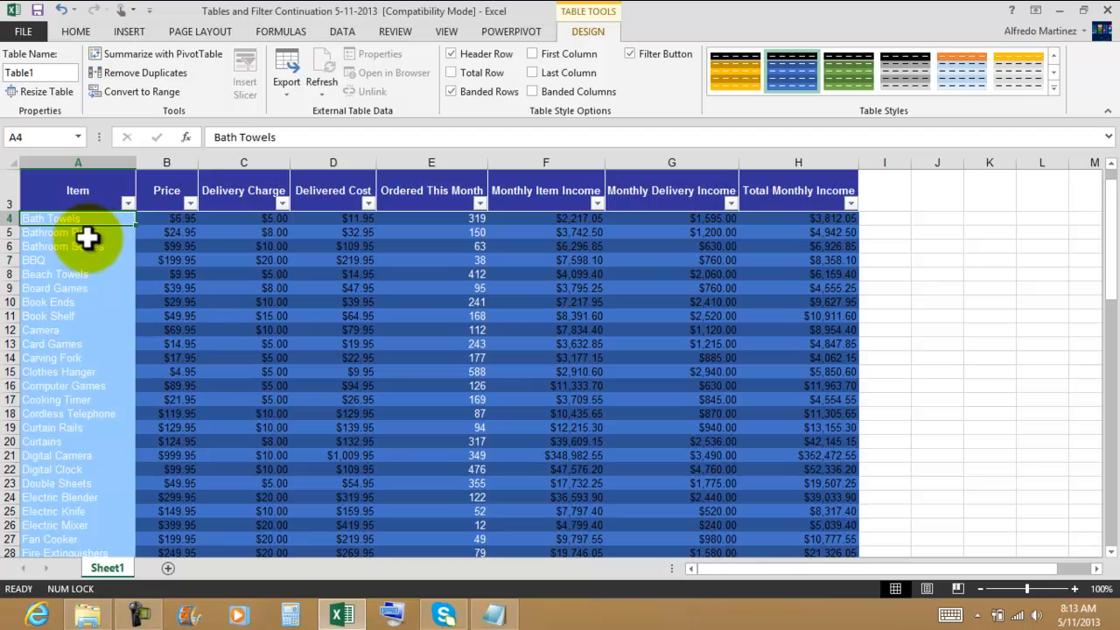
click(180, 219)
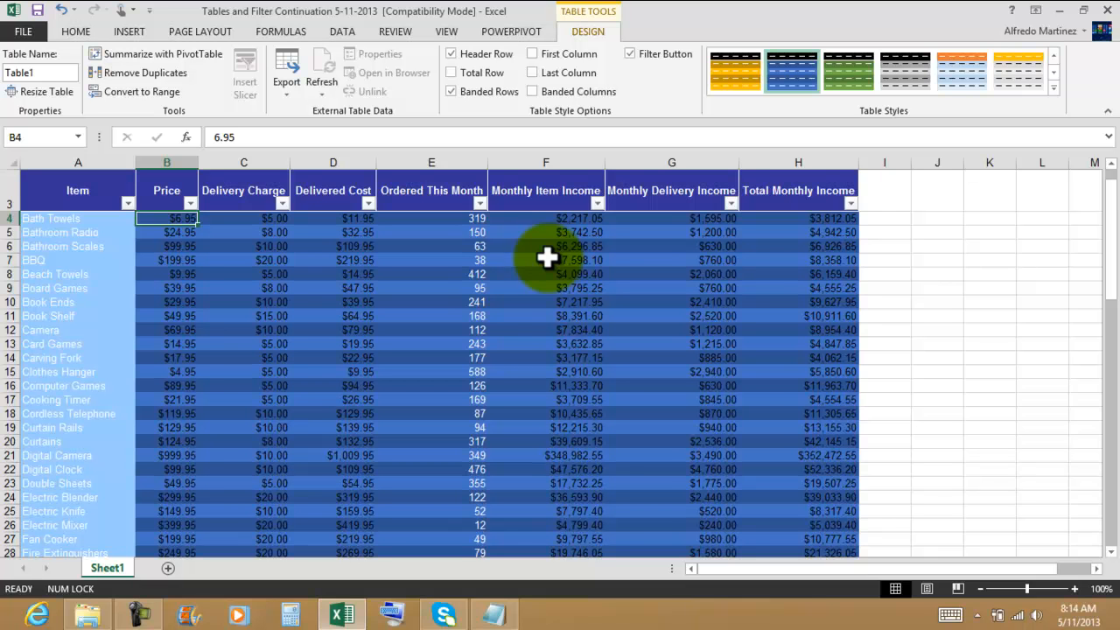
click(632, 247)
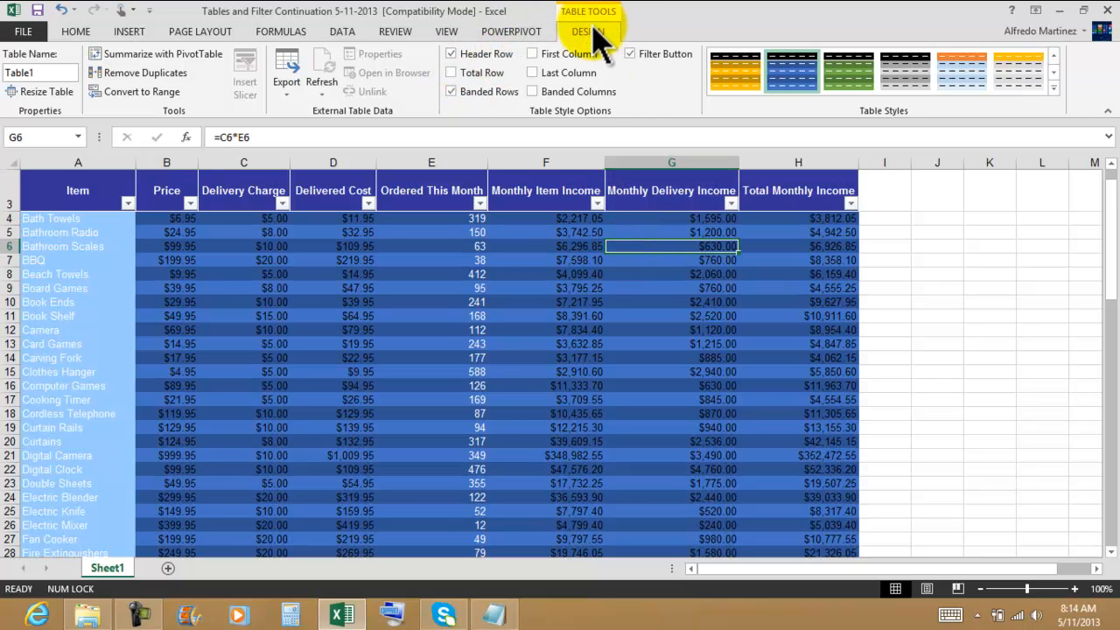
click(526, 262)
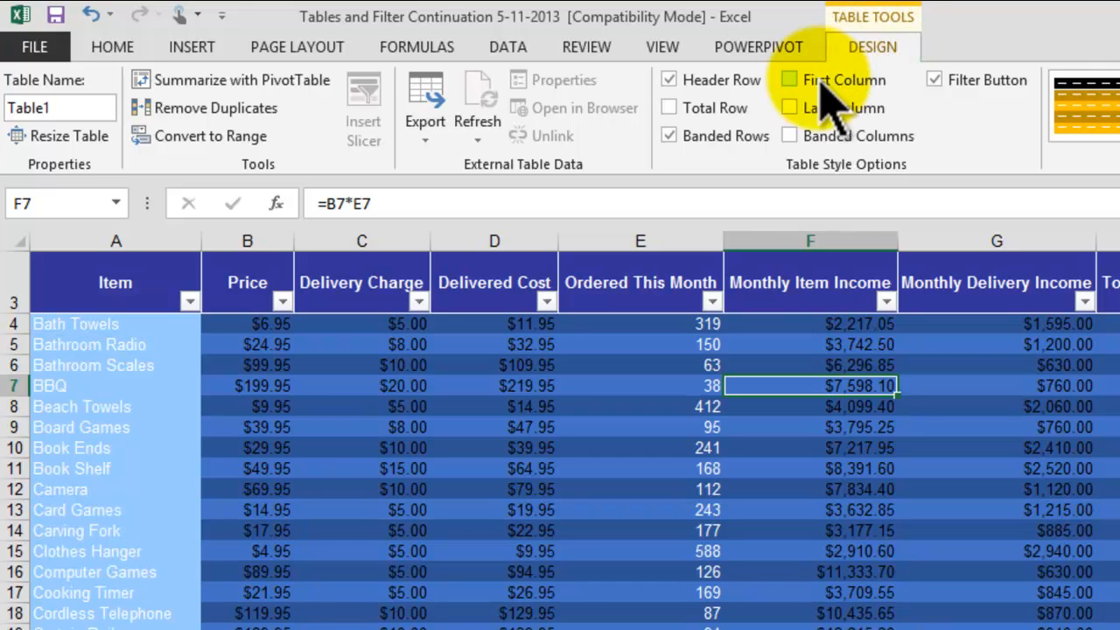
Step: Try out the table's Header Row, Banded Rows and First Column style options, restoring each one
click(669, 79)
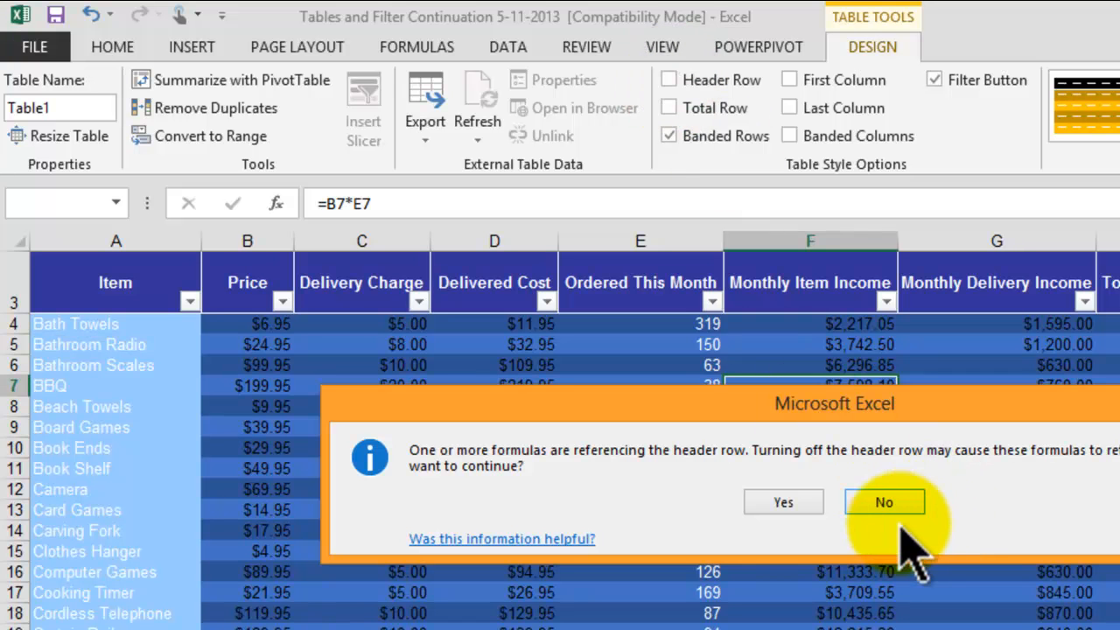
click(881, 500)
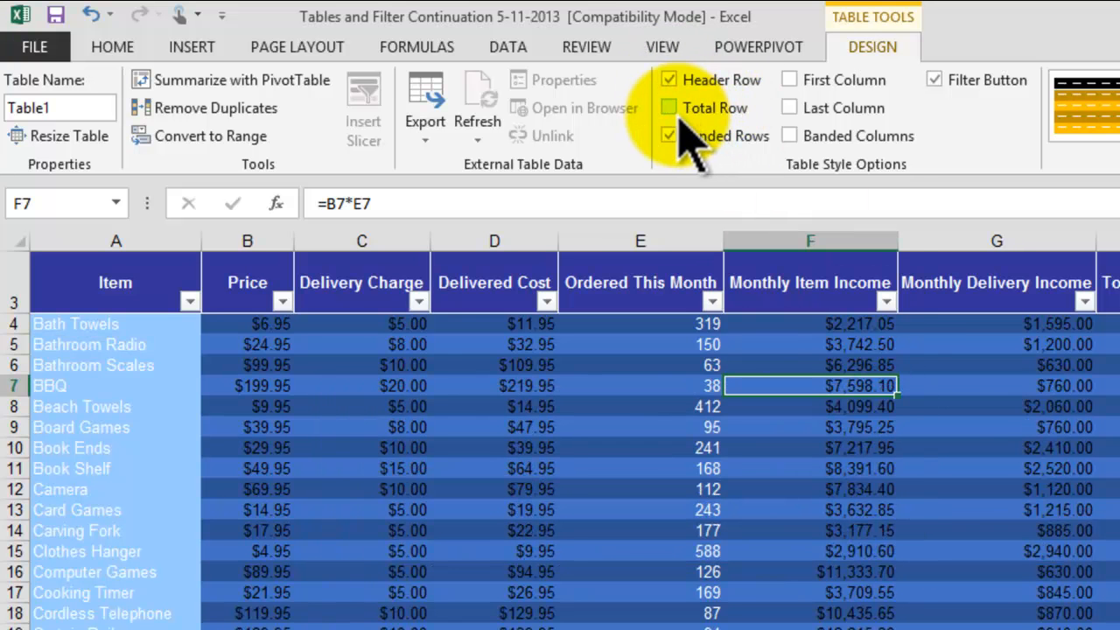
click(671, 136)
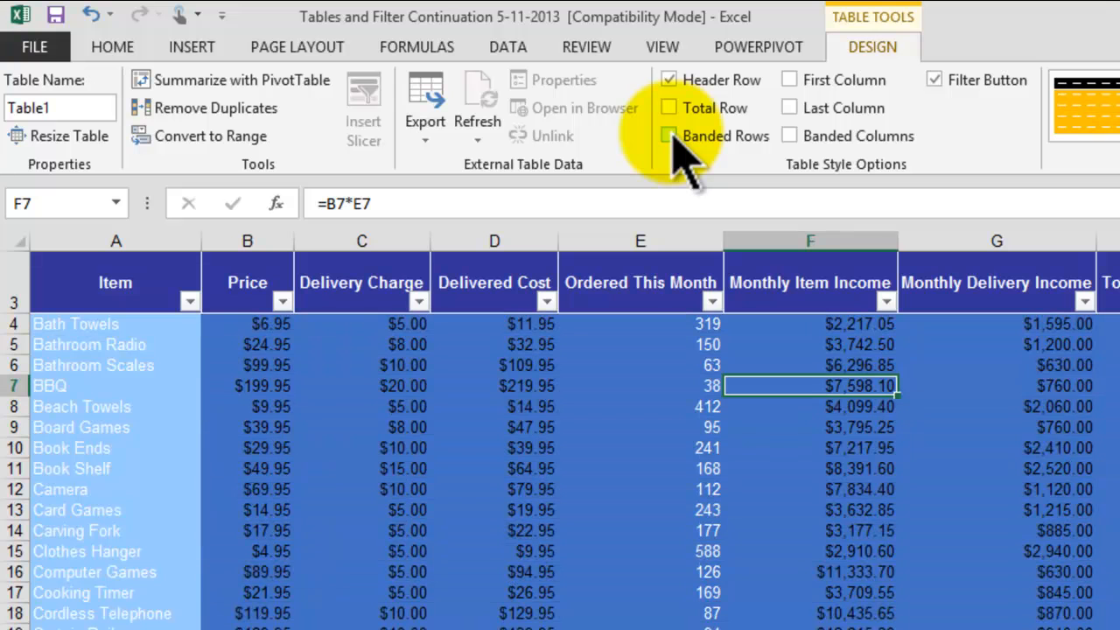
click(670, 135)
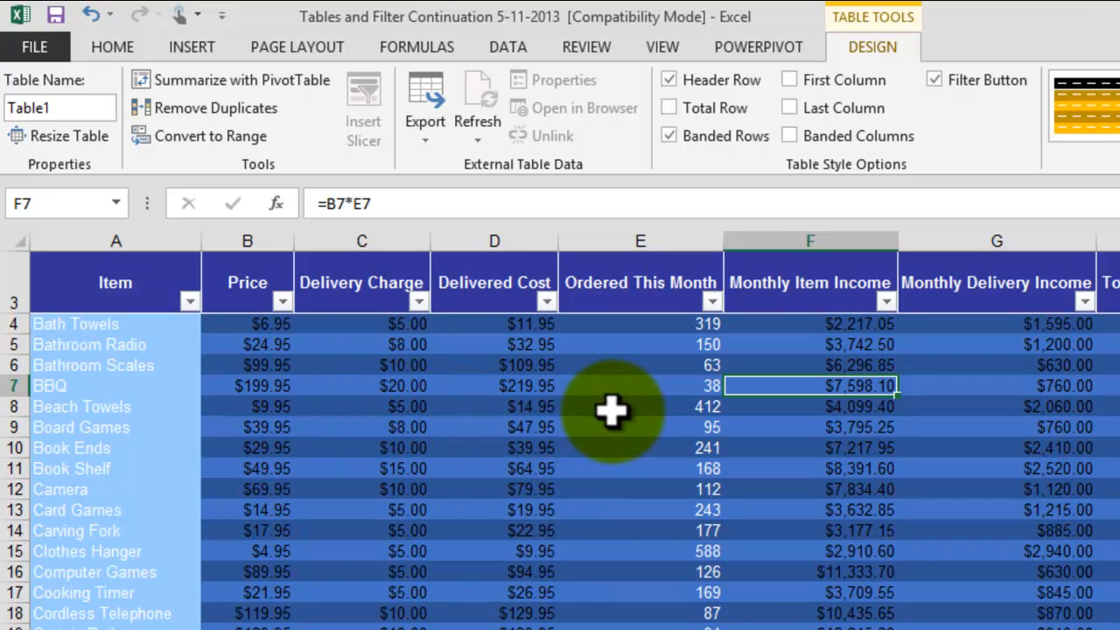
click(671, 136)
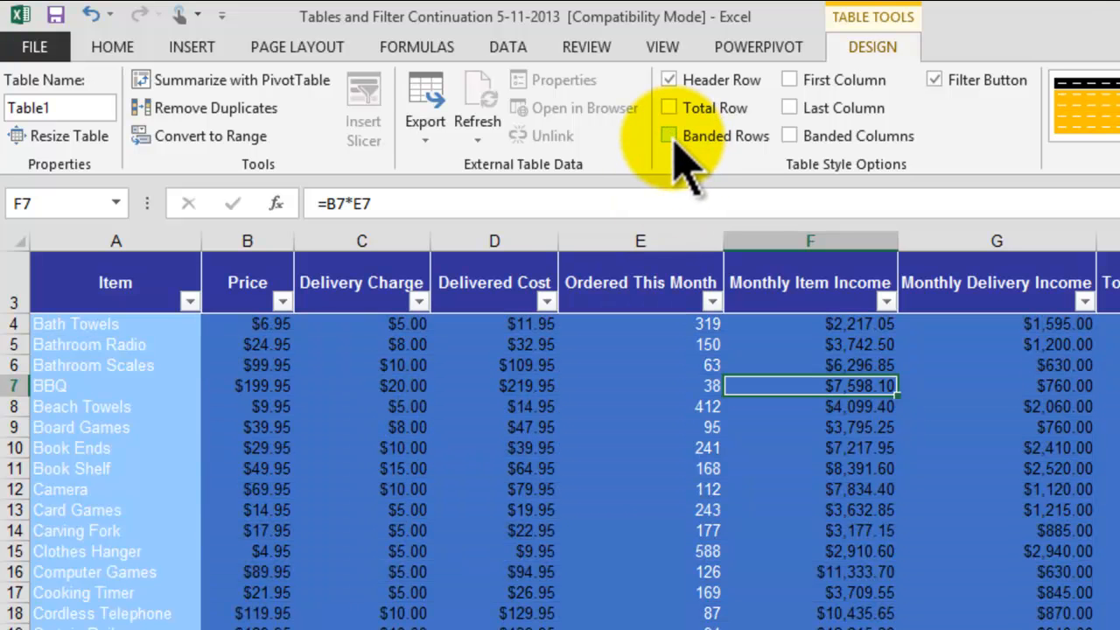
click(671, 136)
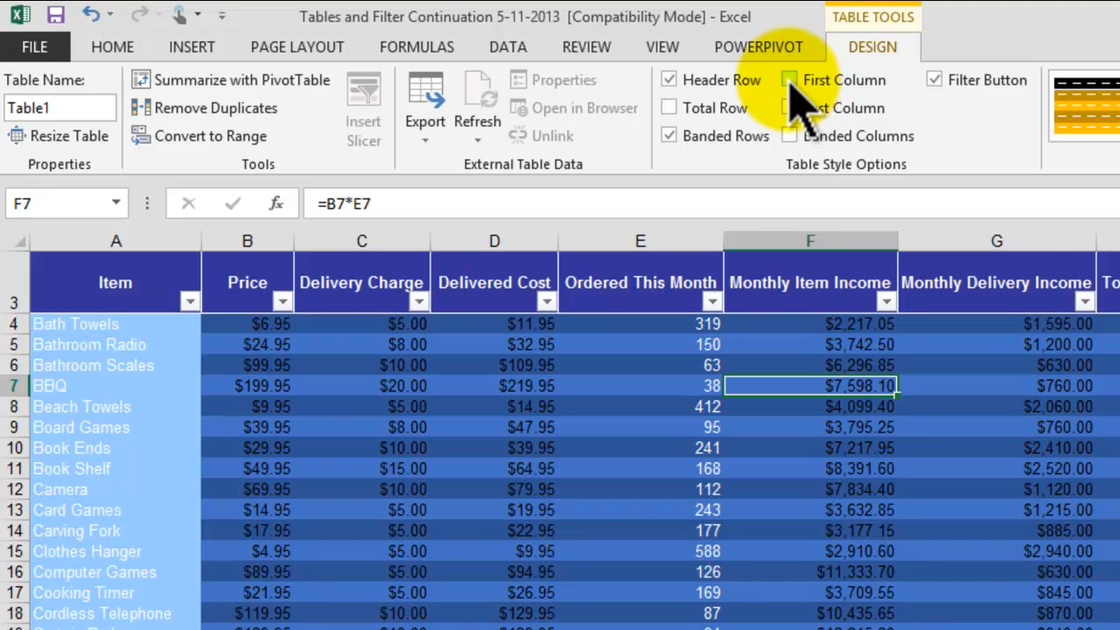
click(791, 84)
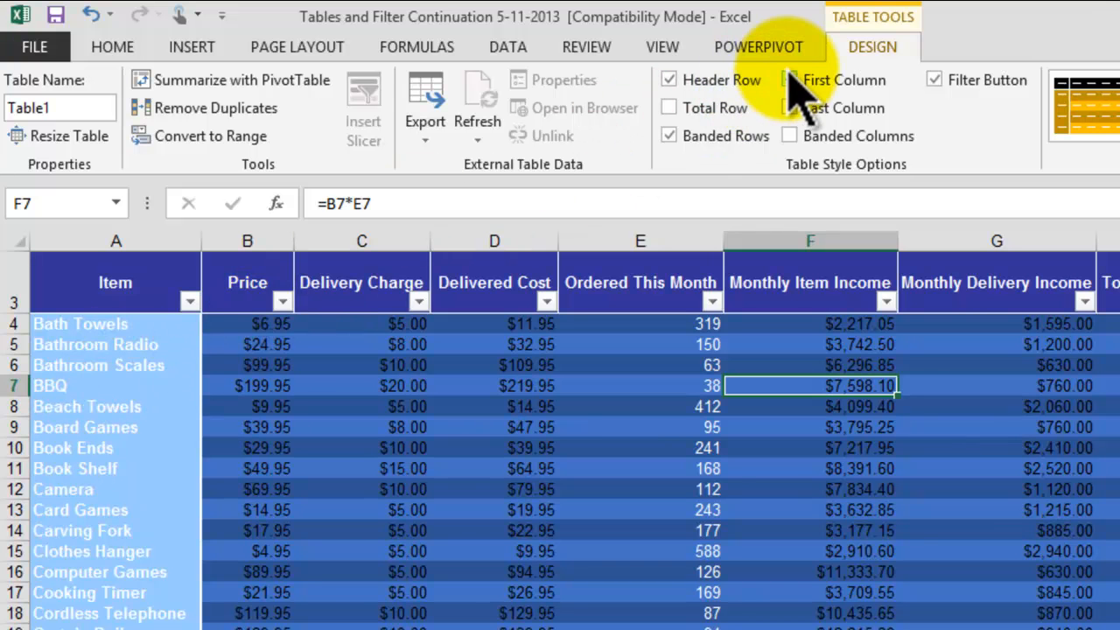
click(789, 81)
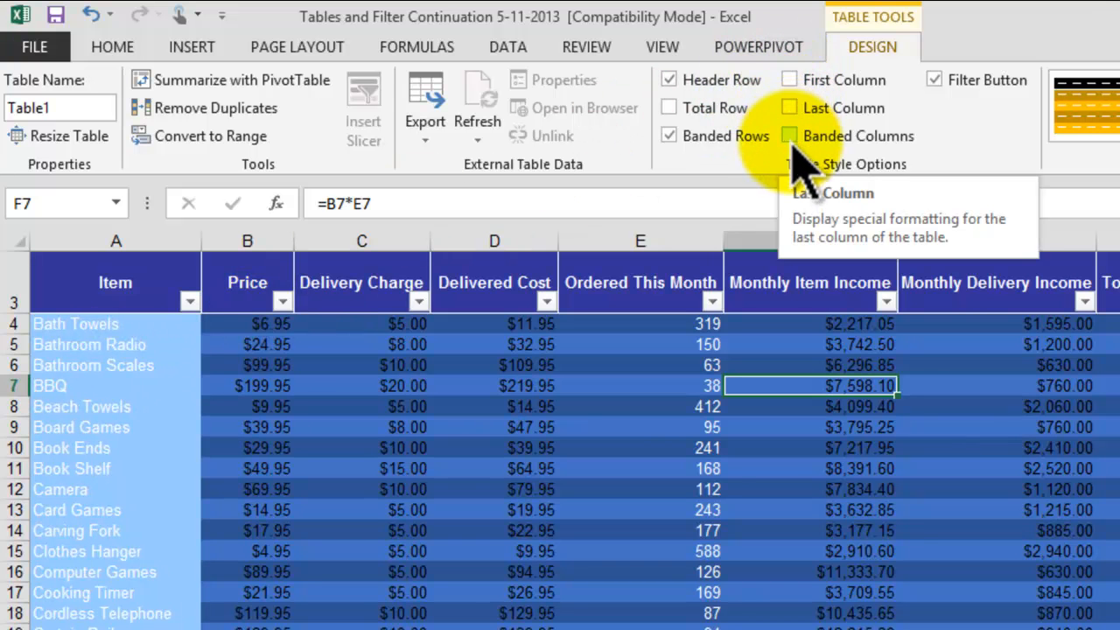
Step: Turn on banded columns for the table
click(790, 137)
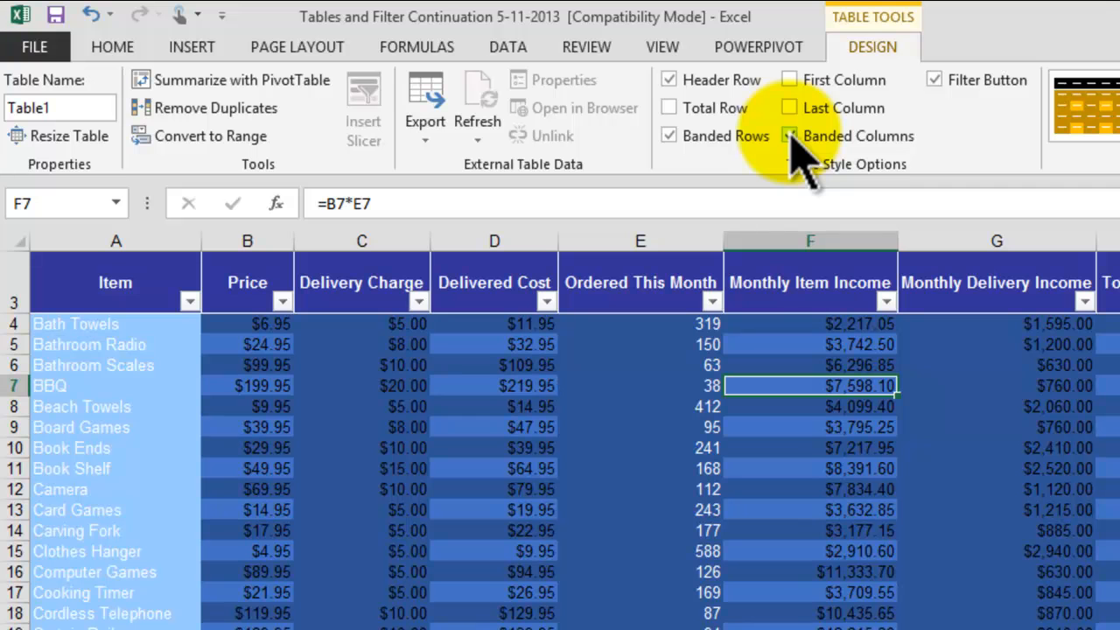
click(790, 136)
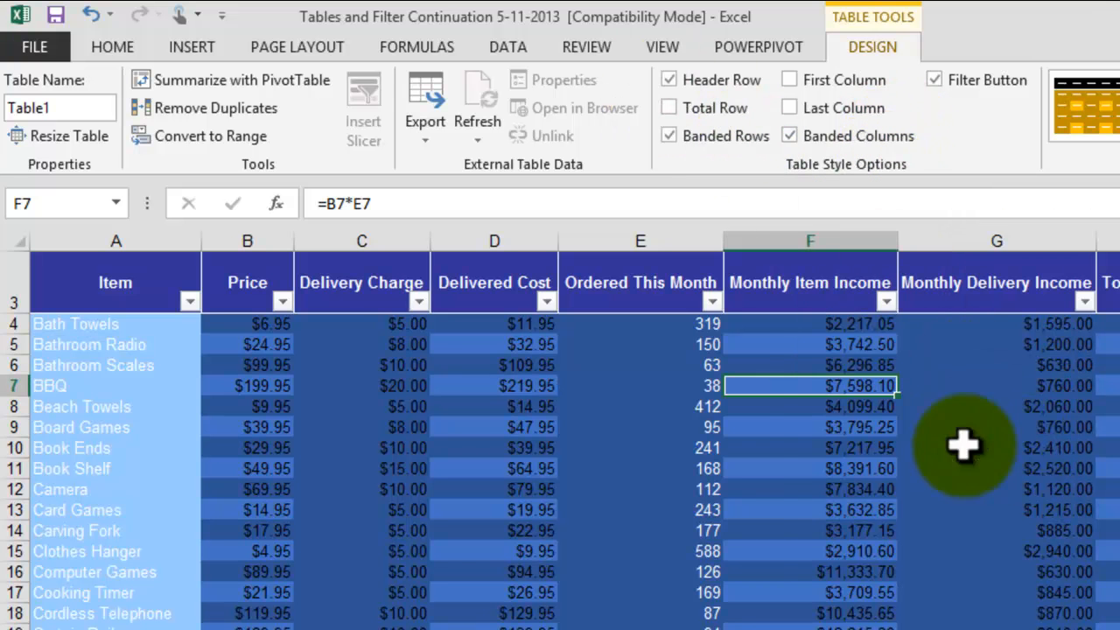
Step: Set the font color of cells A4:A83 in the Item column to black
click(76, 325)
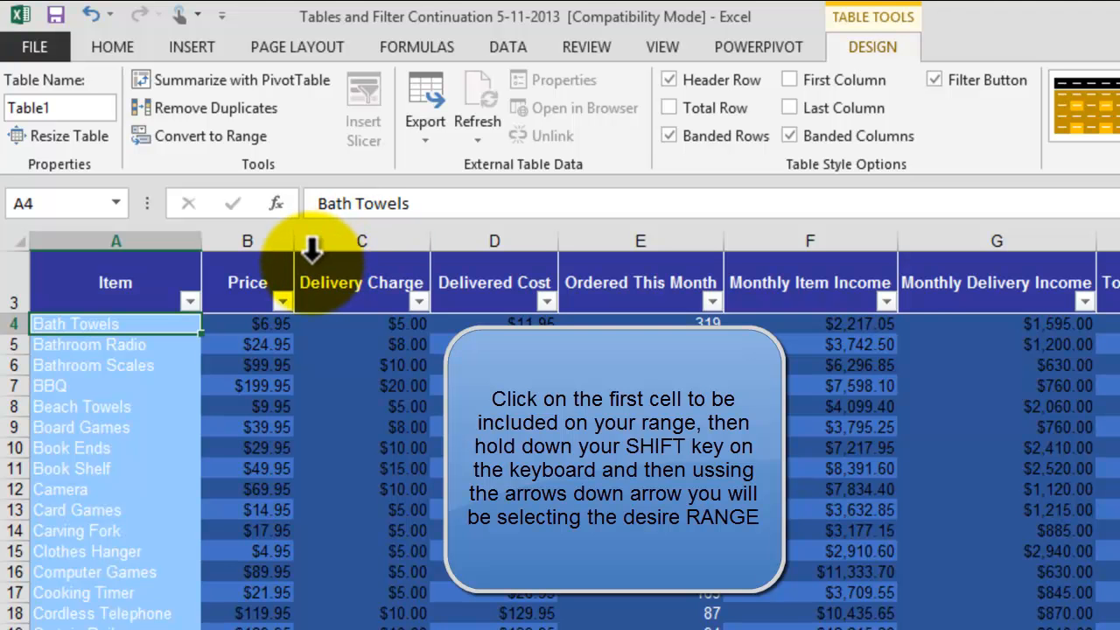
key(shift+Down)
key(shift+Down)
key(shift+Down)
key(shift+Down)
key(shift+Down)
key(shift+Down)
key(shift+Down)
key(shift+Down)
key(shift+Down)
key(shift+Down)
key(shift+Down)
key(shift+Down)
key(shift+Down)
key(shift+Down)
key(shift+Down)
key(shift+Down)
key(shift+Down)
key(shift+Down)
key(shift+Down)
key(shift+Down)
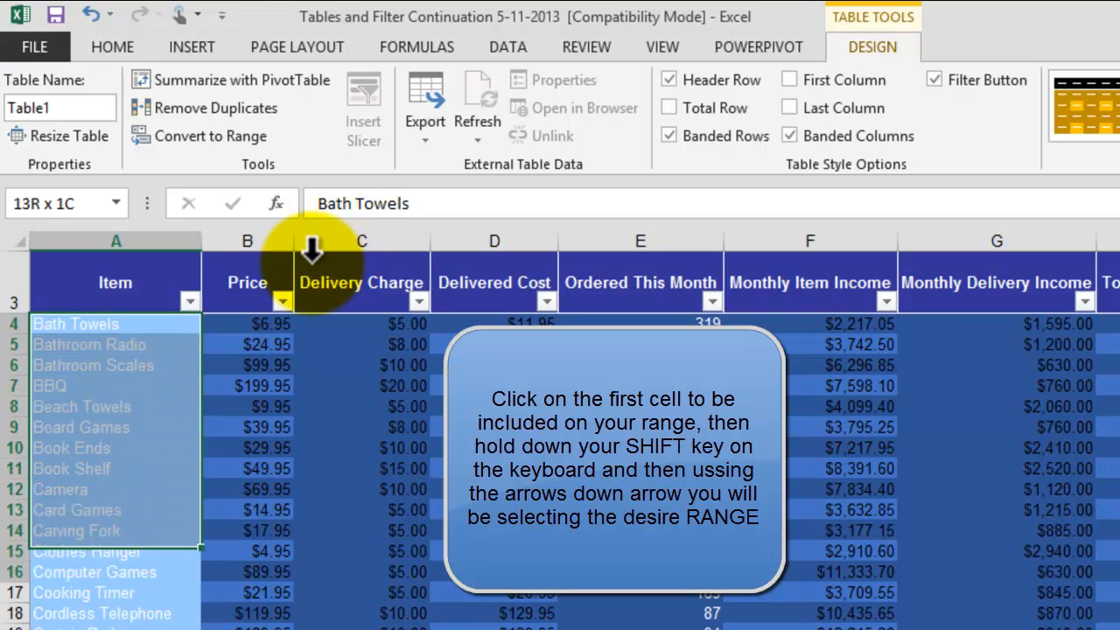
key(shift+Down)
key(shift+Down)
key(shift+Down)
key(shift+Down)
key(shift+Down)
key(shift+Down)
key(shift+Down)
key(shift+Down)
key(shift+Down)
key(shift+Down)
key(shift+Down)
key(shift+Down)
key(shift+Down)
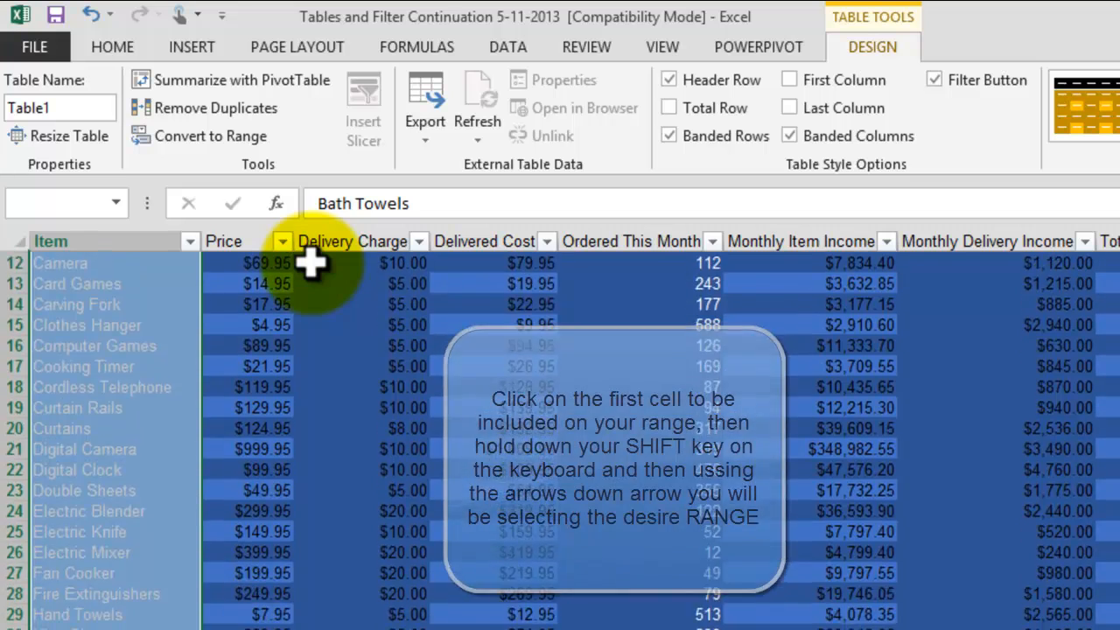
key(shift+Down)
key(shift+Down)
key(shift+Down)
key(shift+Down)
key(shift+Down)
key(shift+Down)
key(shift+Down)
key(shift+Down)
key(shift+Down)
key(shift+Down)
key(shift+Down)
key(shift+Down)
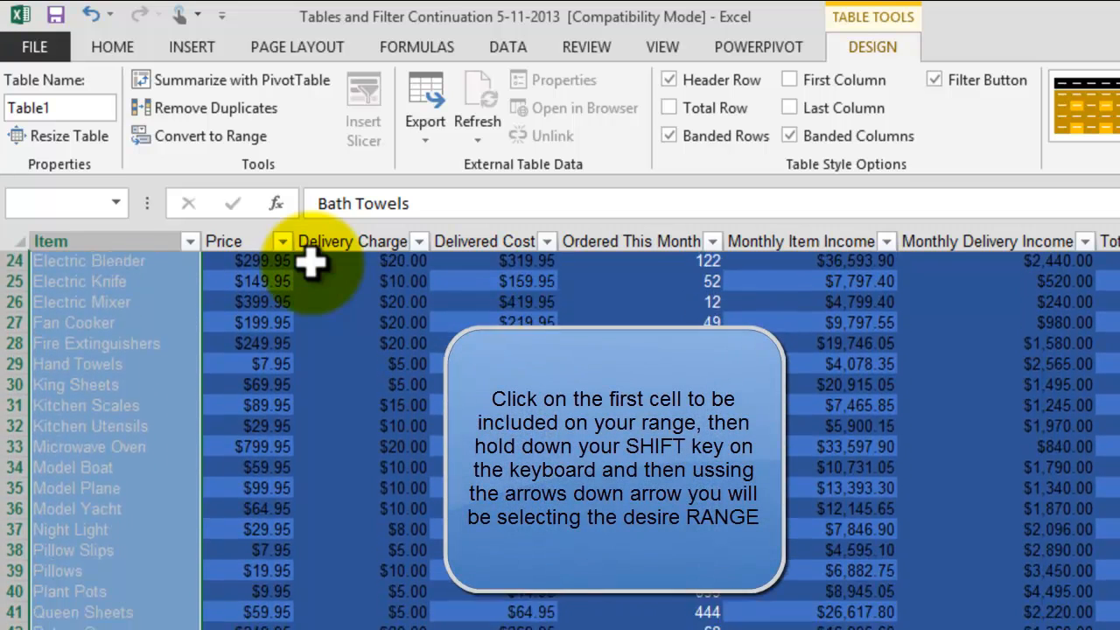
key(shift+Down)
key(shift+Down)
key(shift+Down)
key(shift+Down)
key(shift+Down)
key(shift+Down)
key(shift+Down)
key(shift+Down)
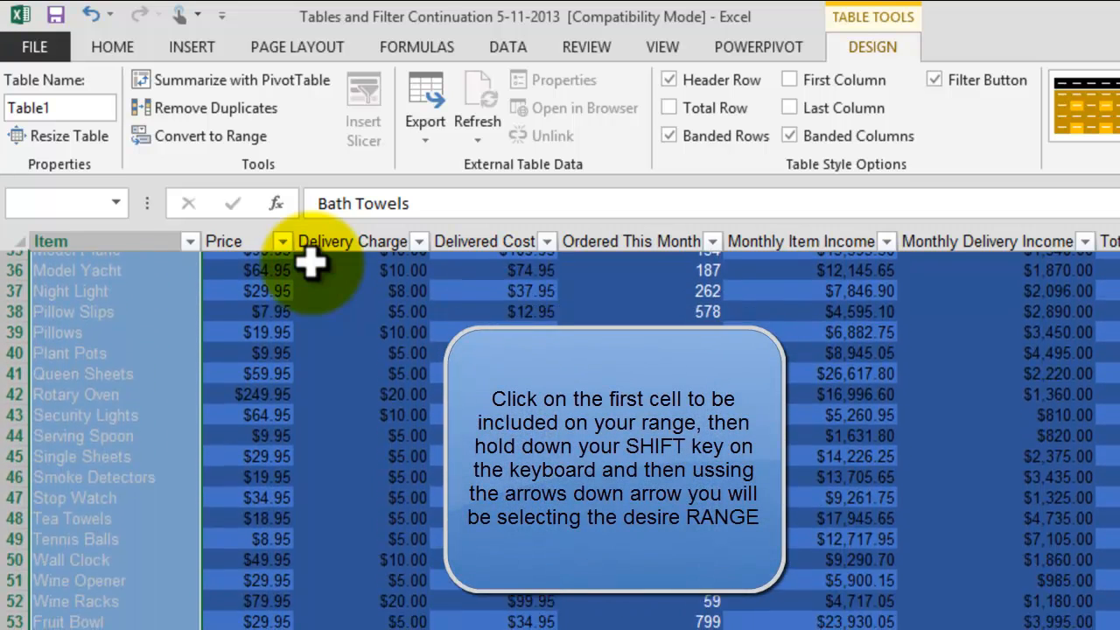
key(shift+Down)
key(shift+Down)
key(shift+Down)
key(shift+Down)
key(shift+Down)
key(shift+Down)
key(shift+Down)
key(shift+Down)
key(shift+Down)
key(shift+Down)
key(shift+Down)
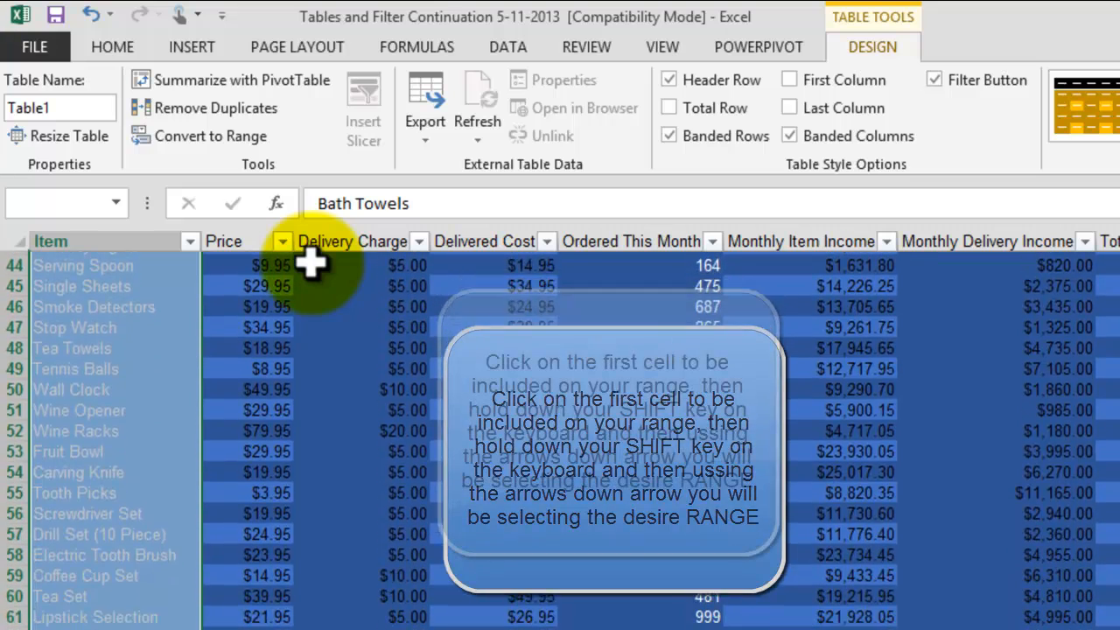
key(shift+Down)
key(shift+Down)
key(shift+Down)
key(shift+Down)
key(shift+Down)
key(shift+Down)
key(shift+Down)
key(shift+Down)
key(shift+Down)
key(shift+Down)
key(shift+Down)
key(shift+Down)
key(shift+Down)
key(shift+Down)
key(shift+Down)
key(shift+Down)
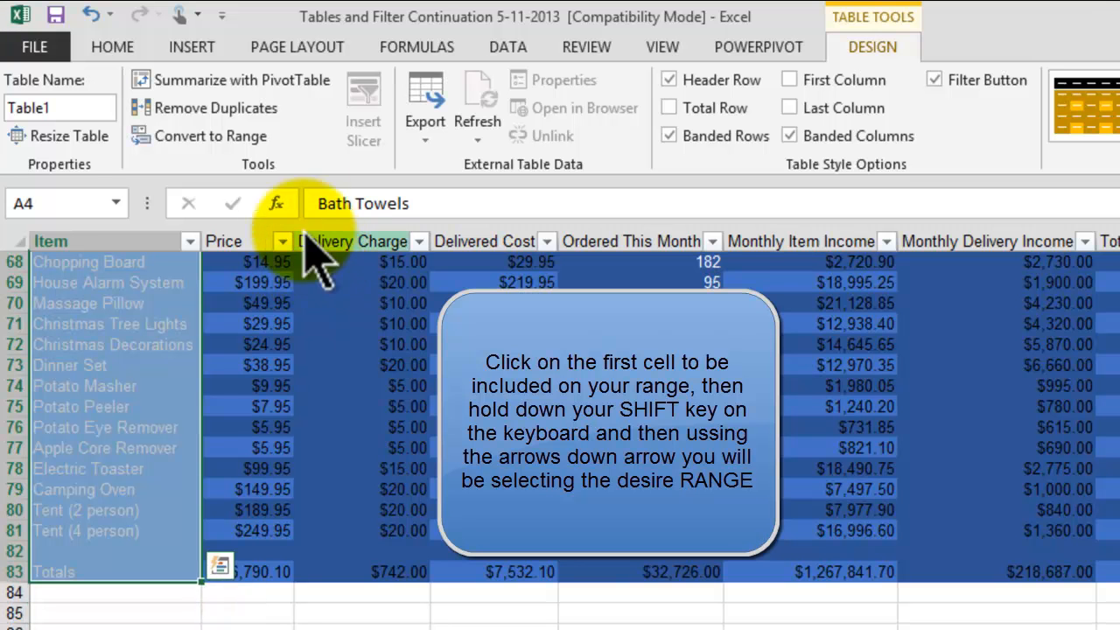
click(98, 48)
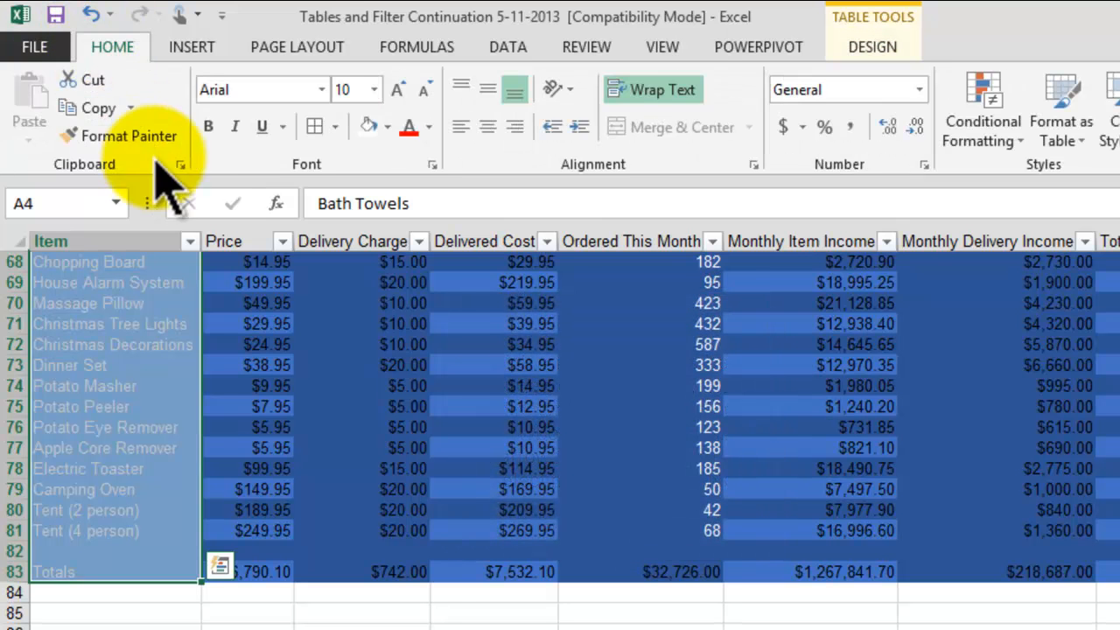
click(429, 127)
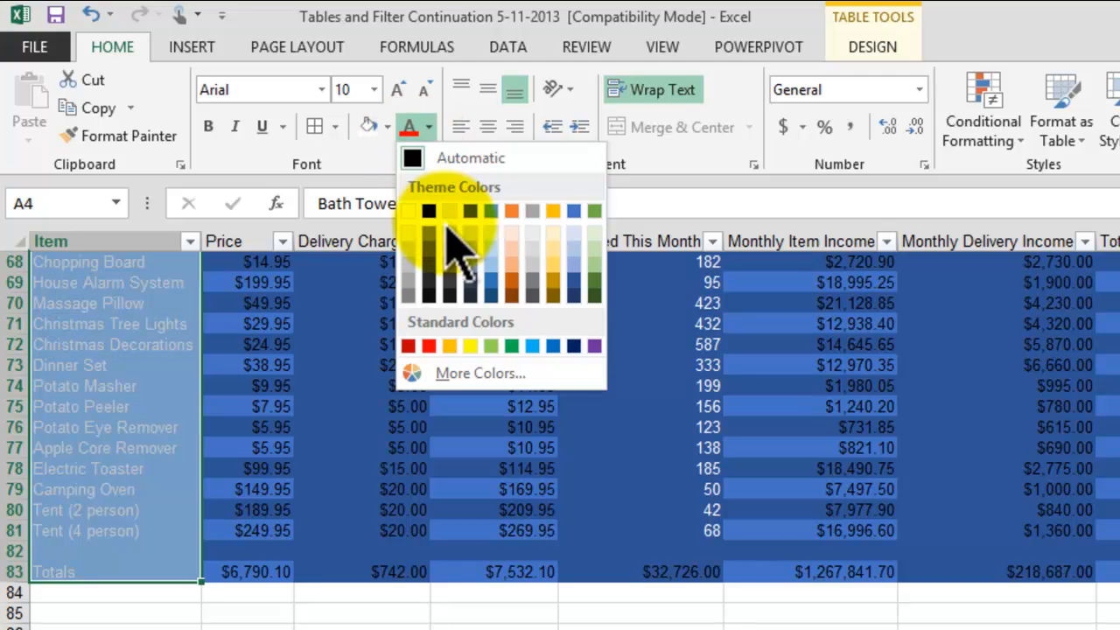
click(429, 210)
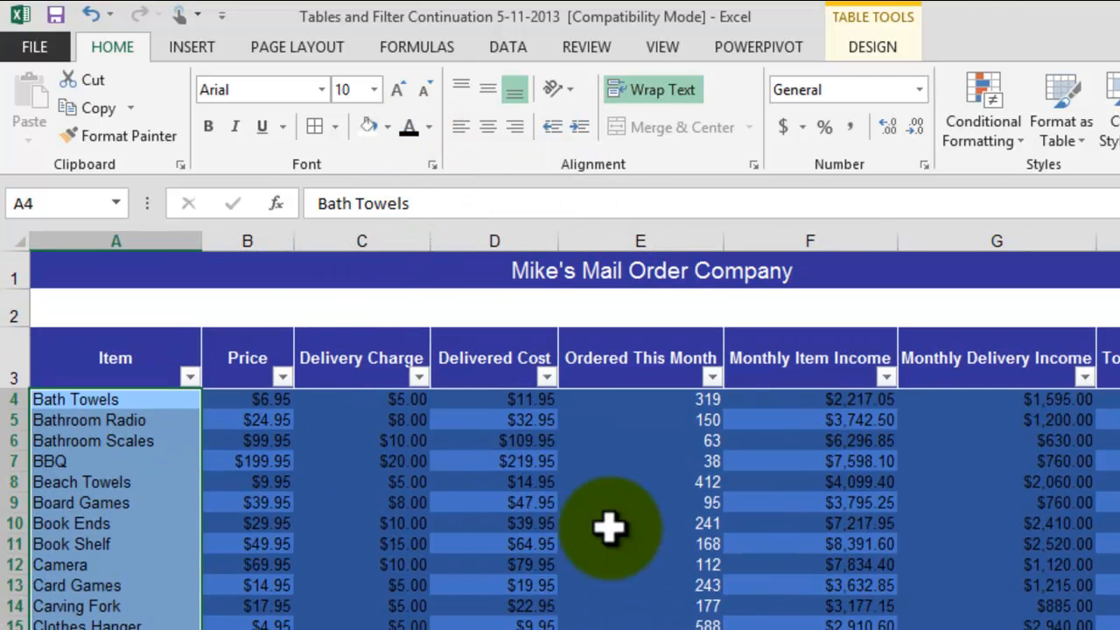
Step: Set the font color of cells B4:H83, from the Price column through Total Monthly Income, to white
click(1119, 482)
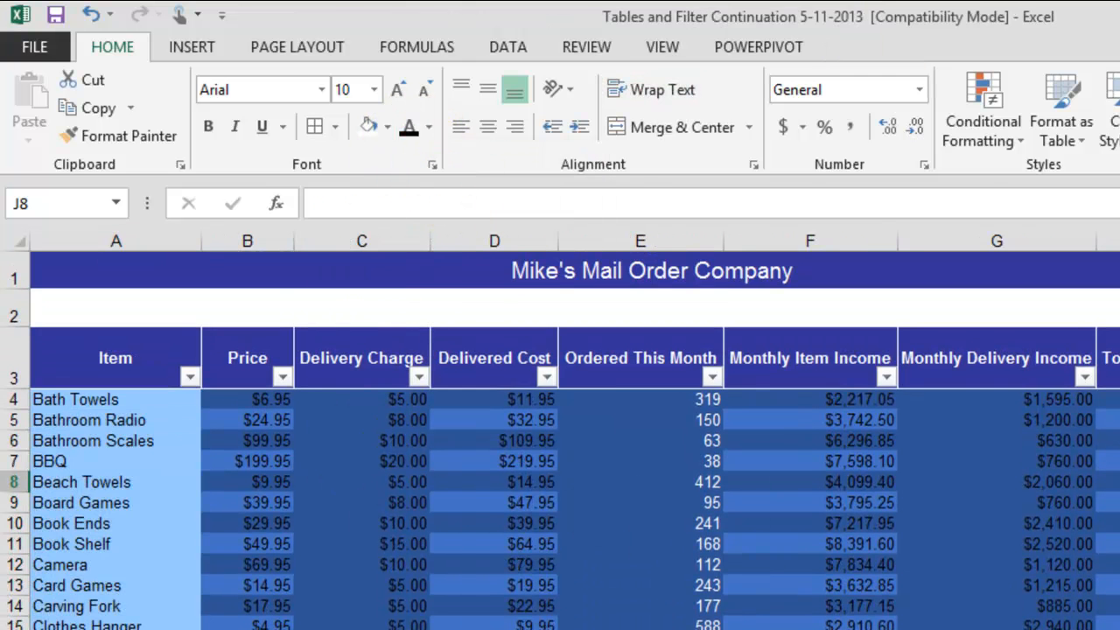
click(262, 404)
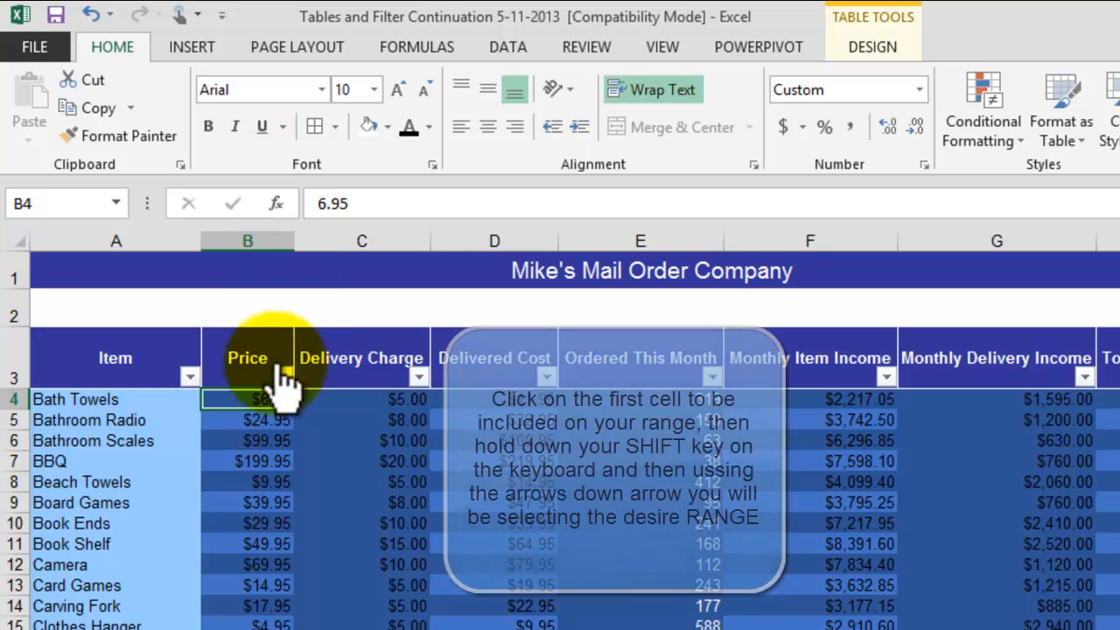
scroll(1113, 462, down, 1)
scroll(560, 439, down, 20)
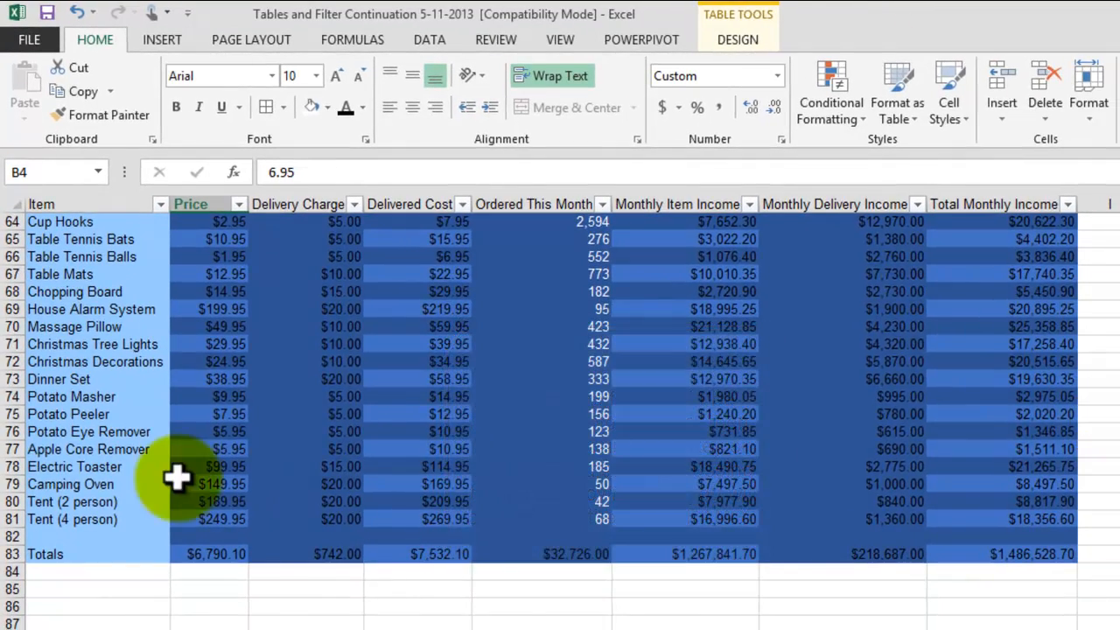
scroll(979, 463, up, 13)
scroll(1050, 452, up, 8)
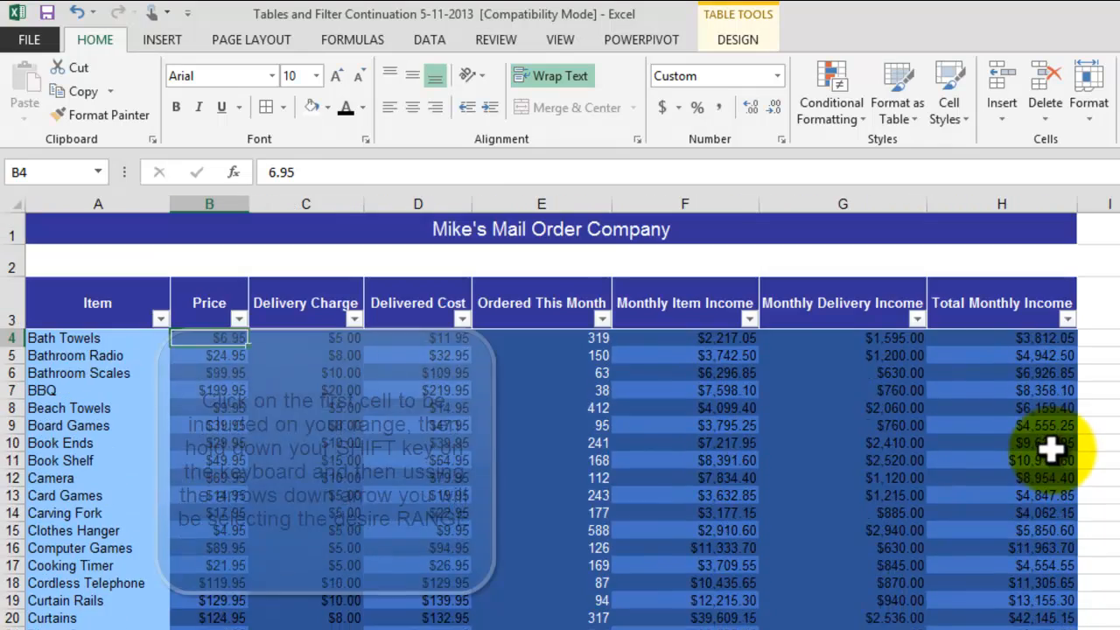
scroll(1049, 448, down, 20)
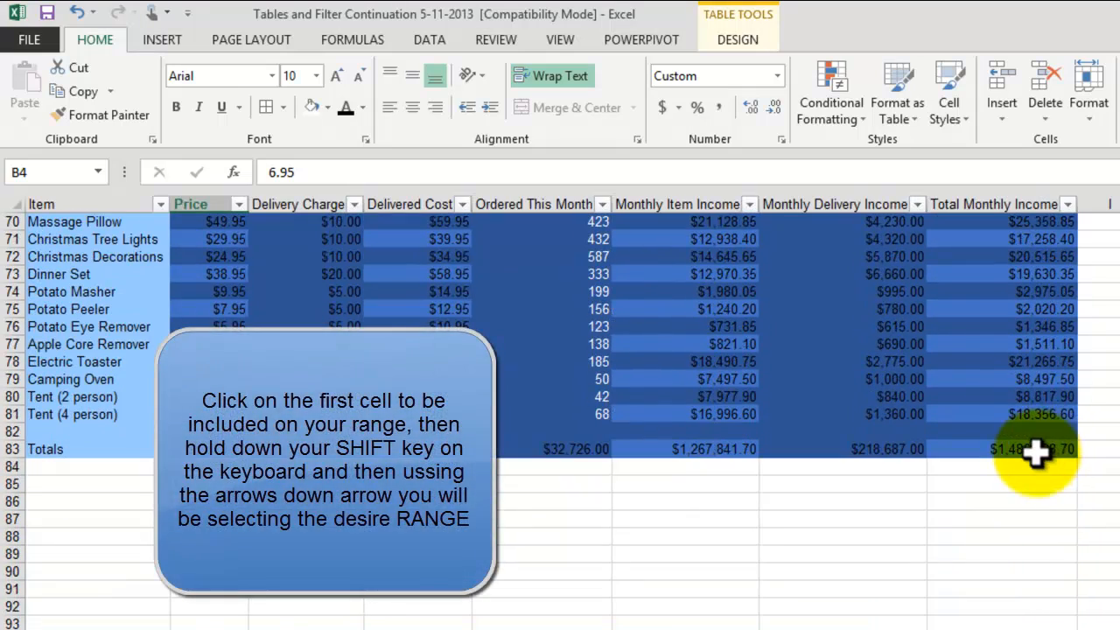
shift+click(1031, 451)
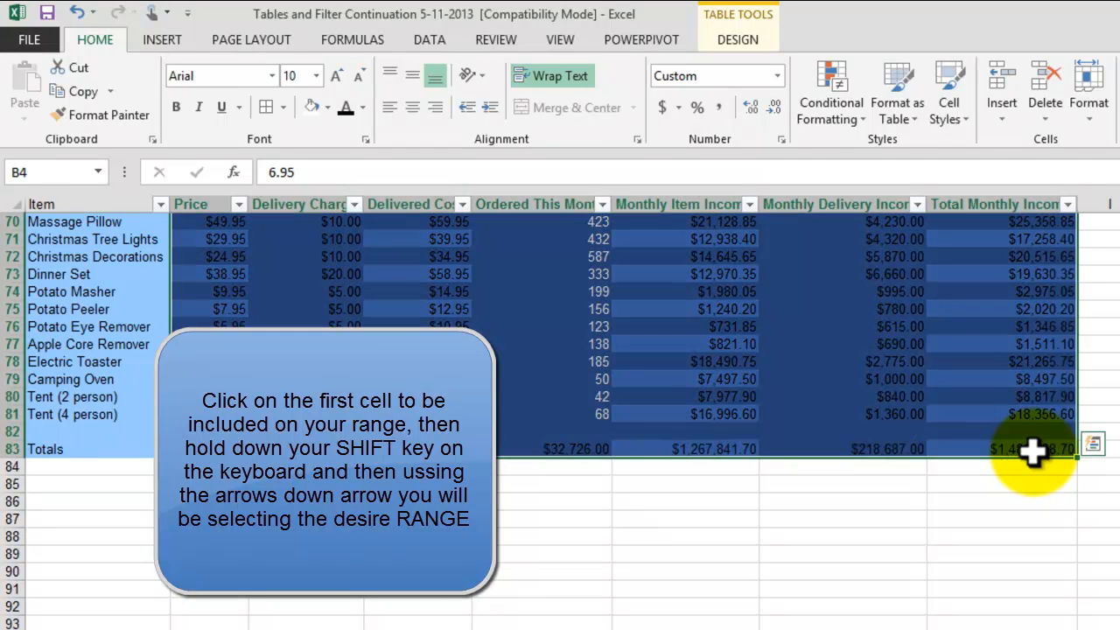
scroll(875, 405, up, 4)
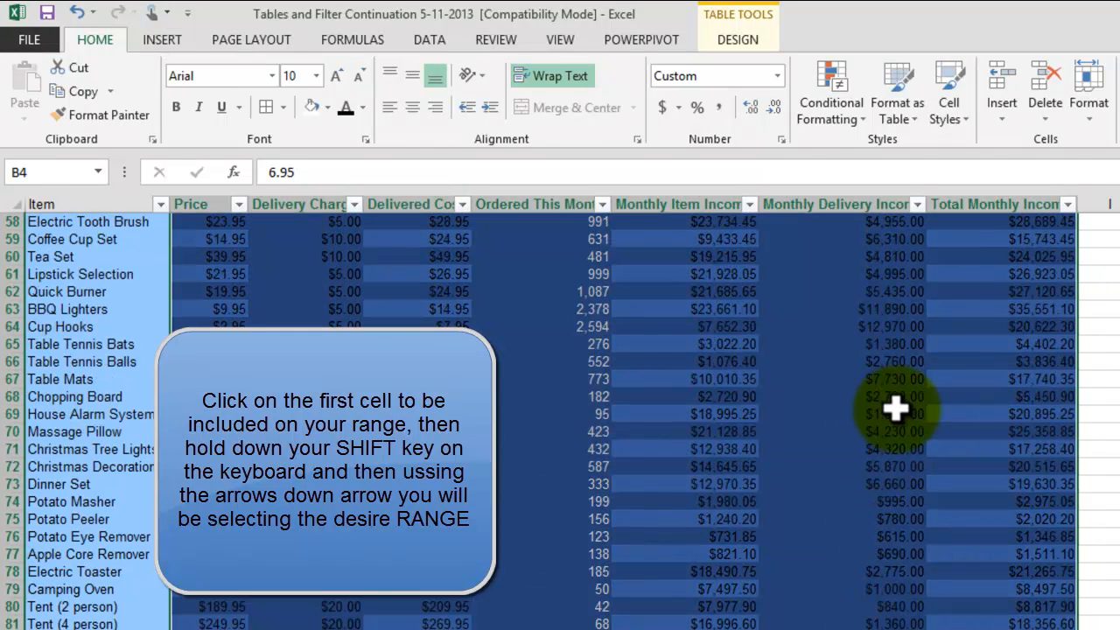
click(362, 108)
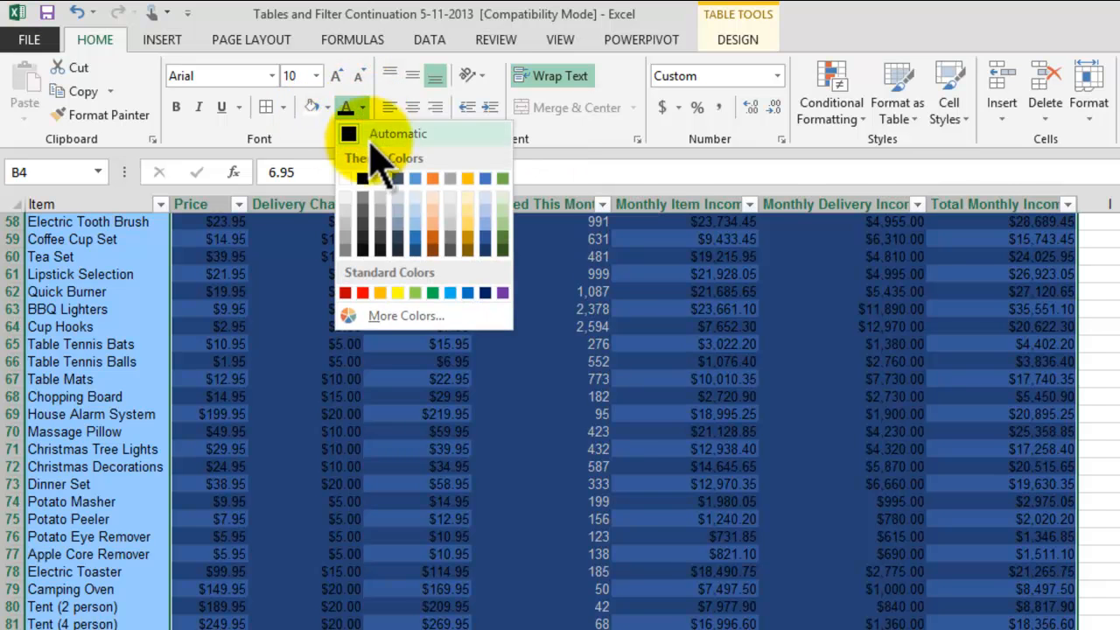
click(348, 179)
key(ctrl+BackSpace)
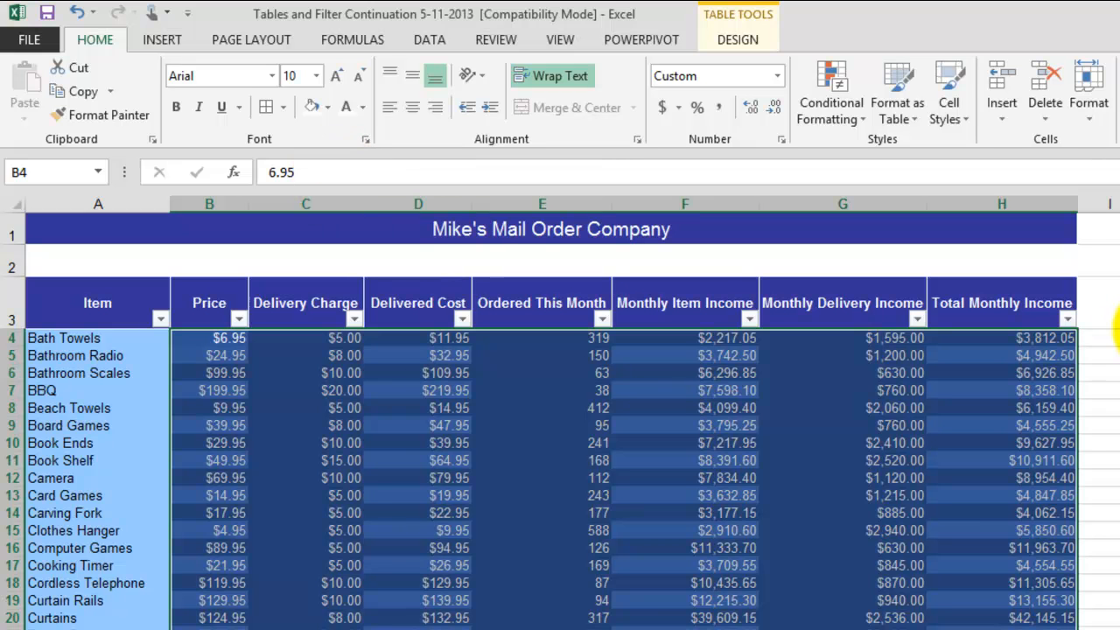
click(1118, 323)
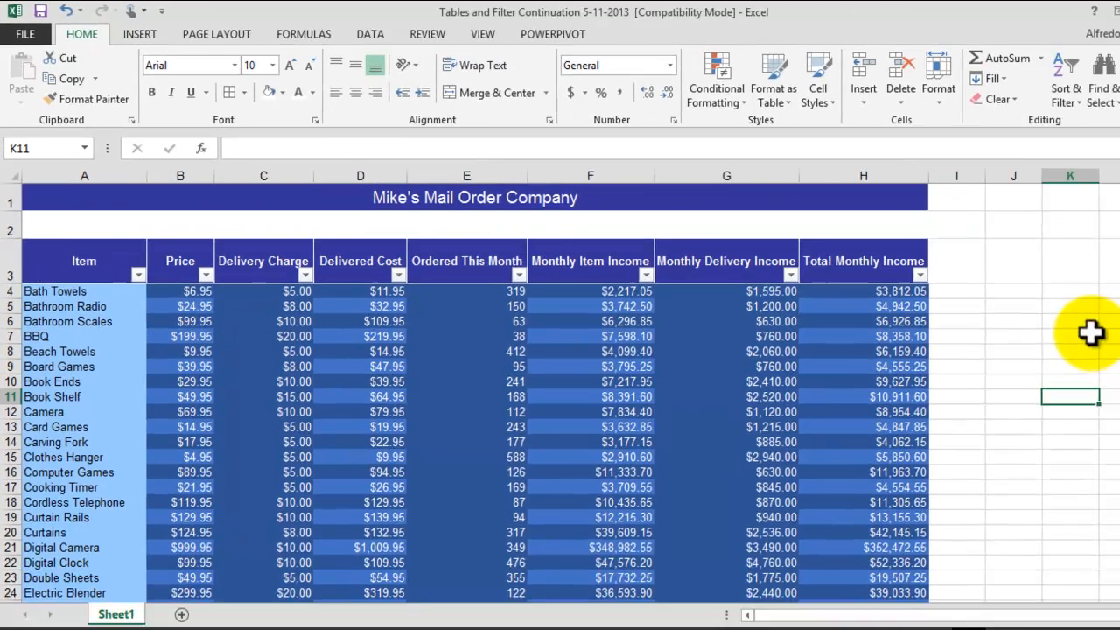
Step: Filter the Item column to only Camera, Coffee Cup Set, Electric Mixer, Kitchen Scales and Tennis Balls
click(1049, 312)
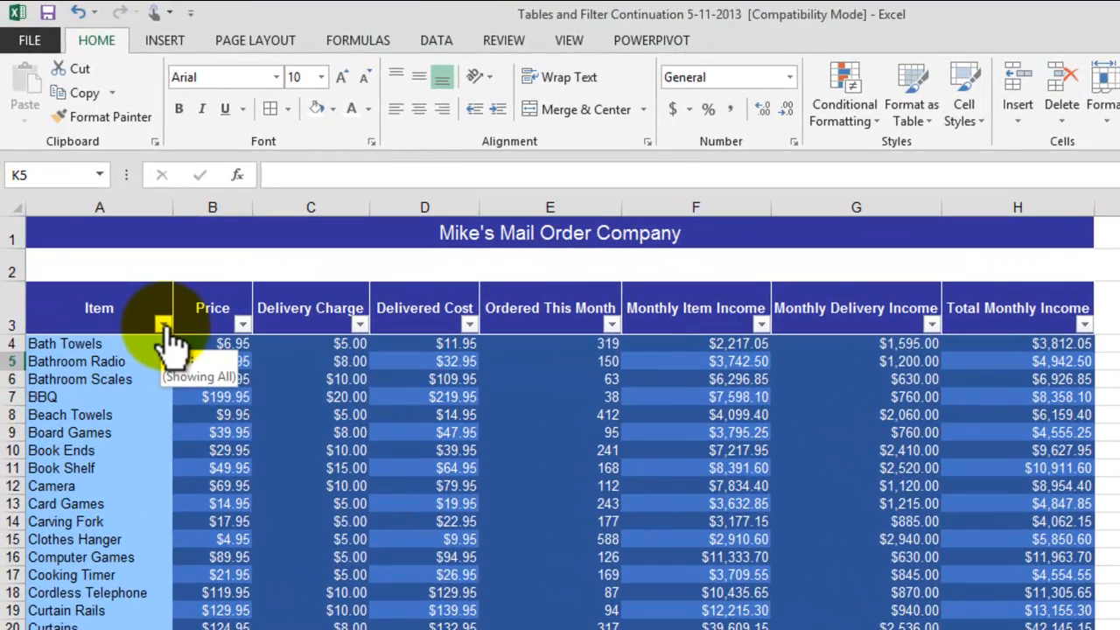
click(163, 325)
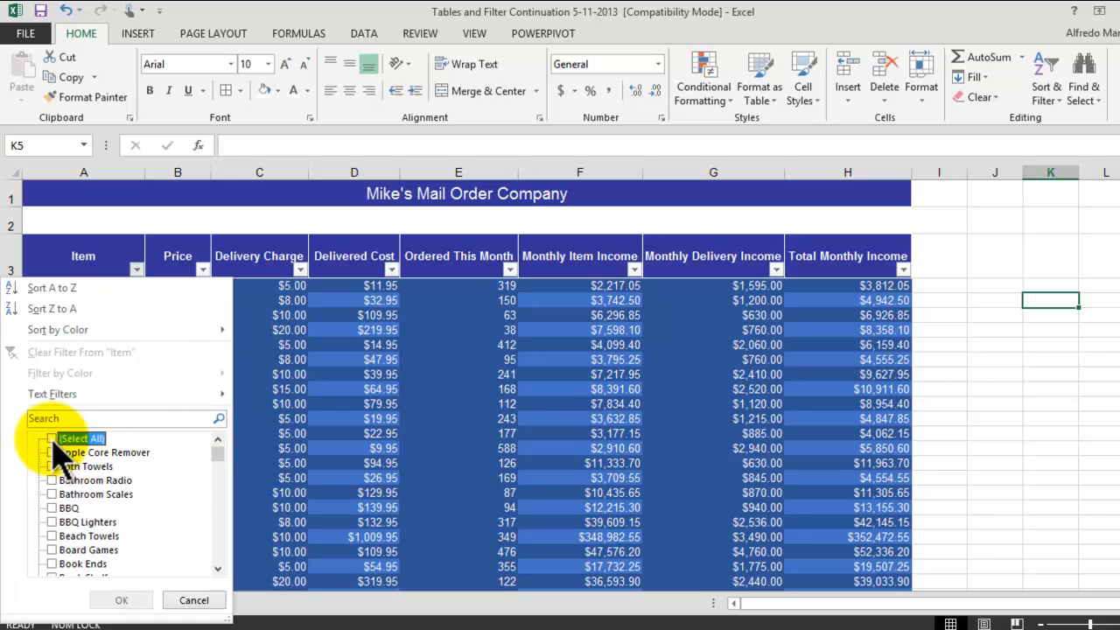
scroll(187, 484, down, 1)
scroll(183, 477, down, 1)
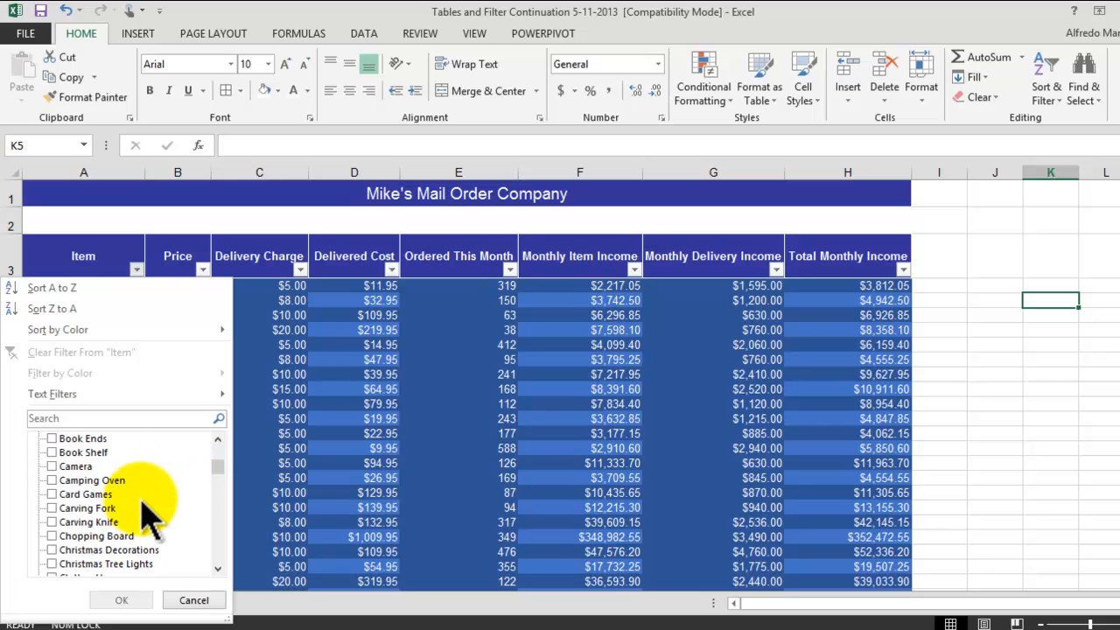
click(54, 467)
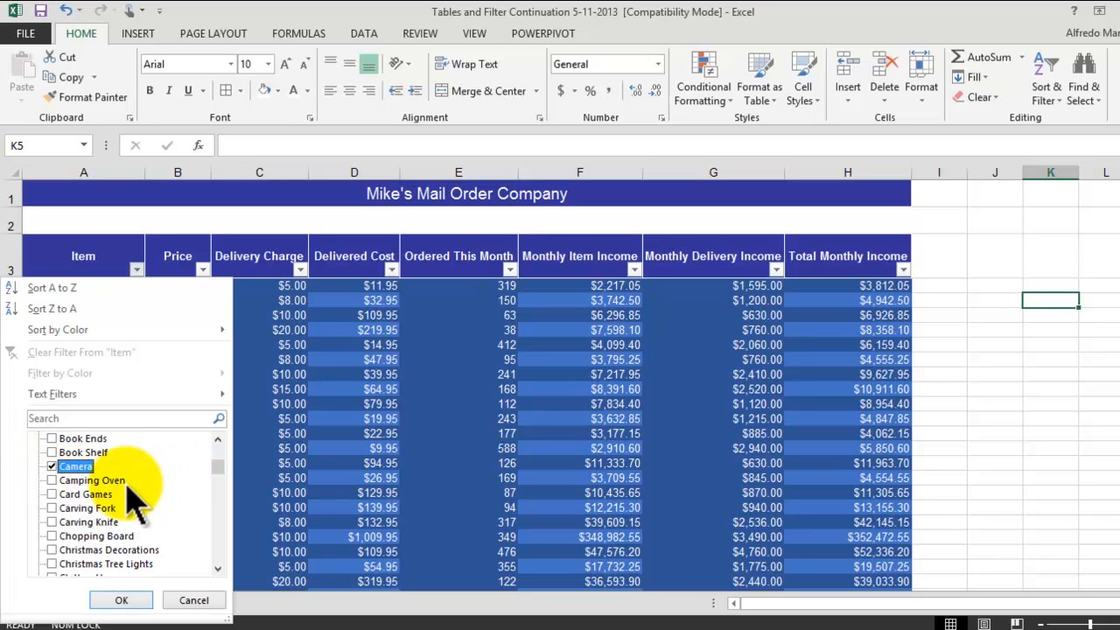
scroll(156, 500, down, 1)
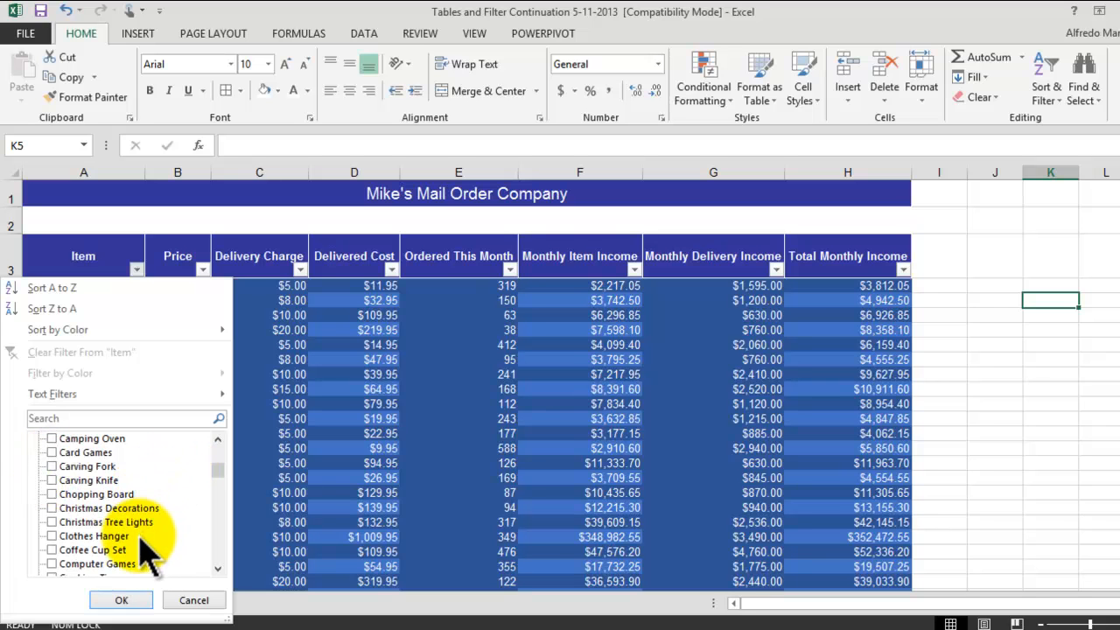
click(52, 550)
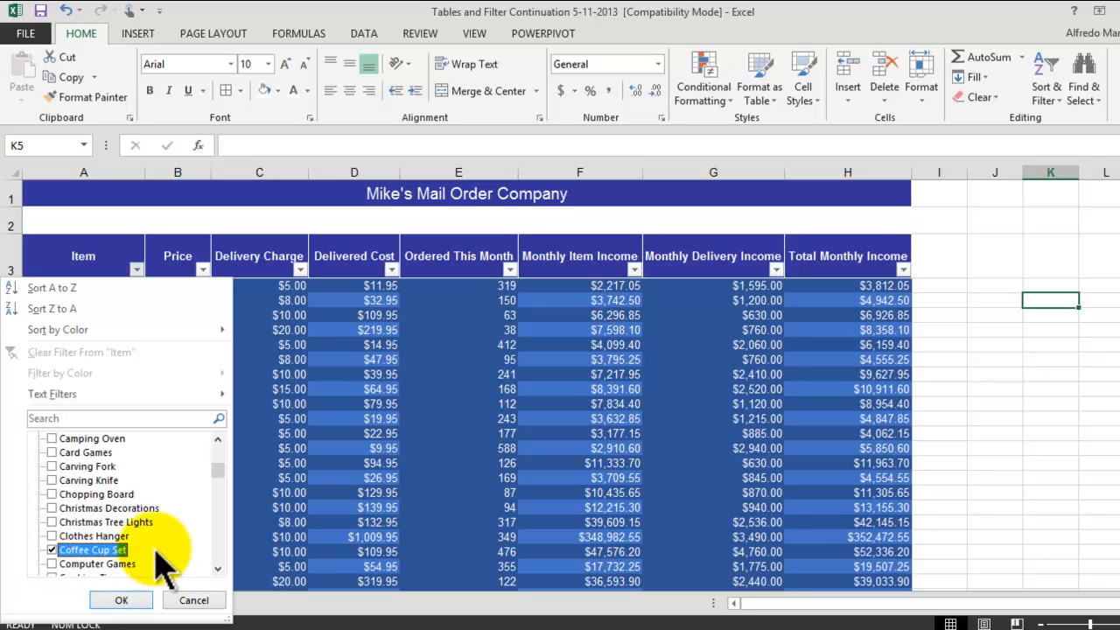
scroll(157, 552, down, 2)
scroll(175, 550, down, 3)
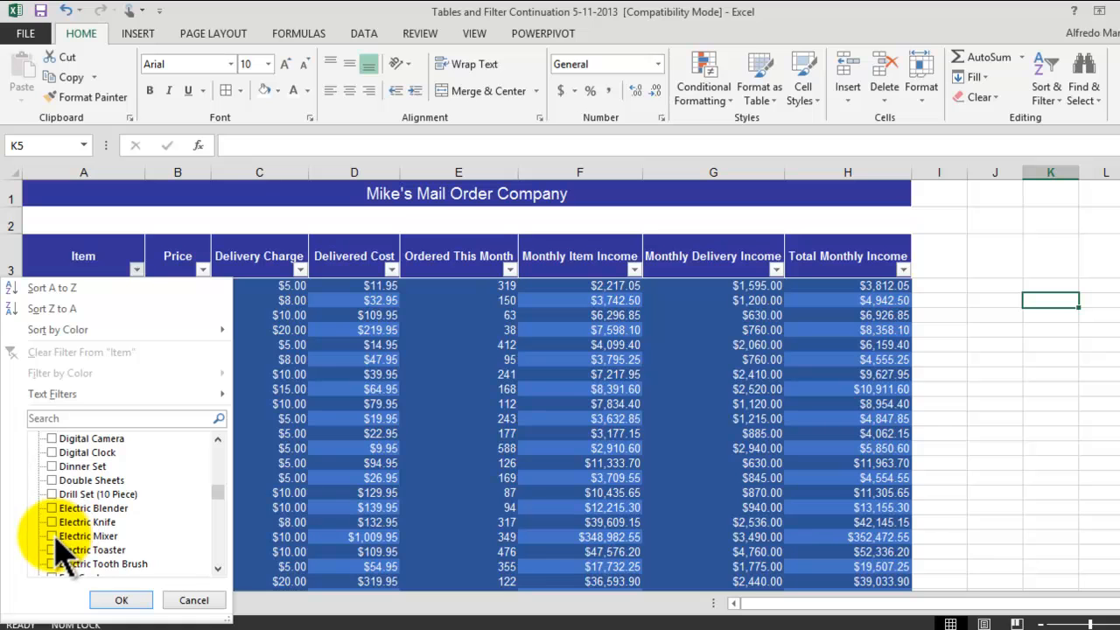
scroll(125, 507, down, 3)
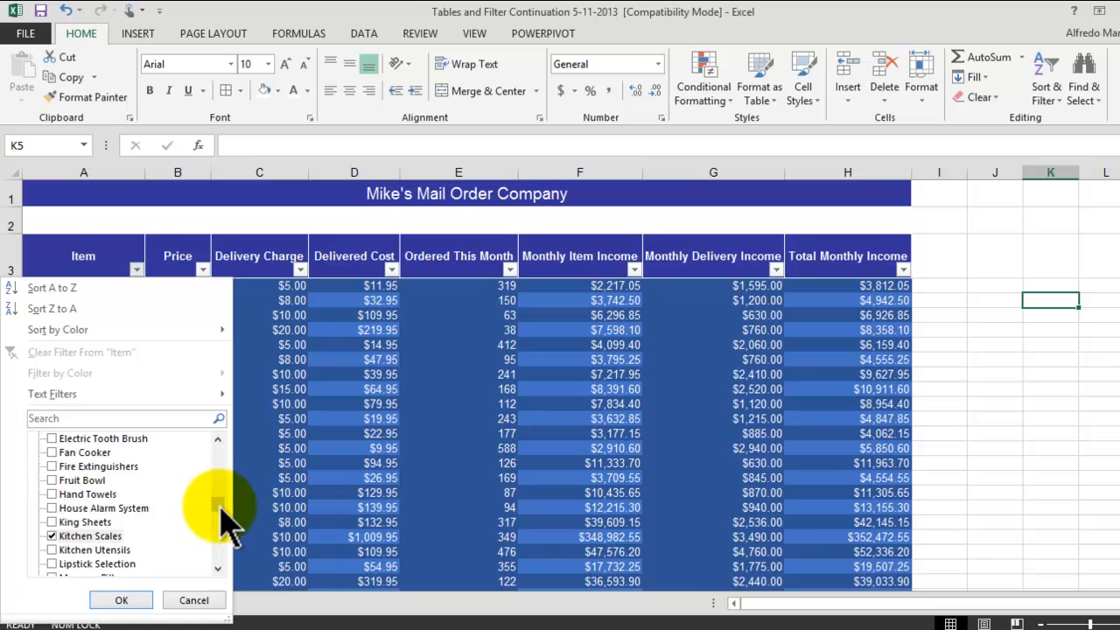
drag(219, 507, 224, 544)
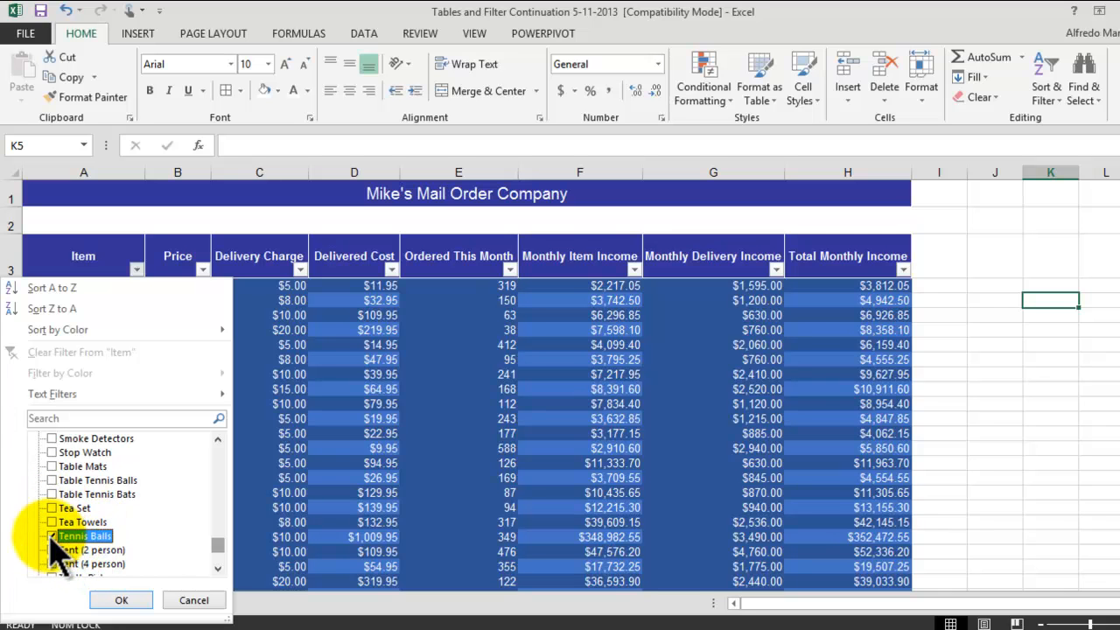
click(122, 600)
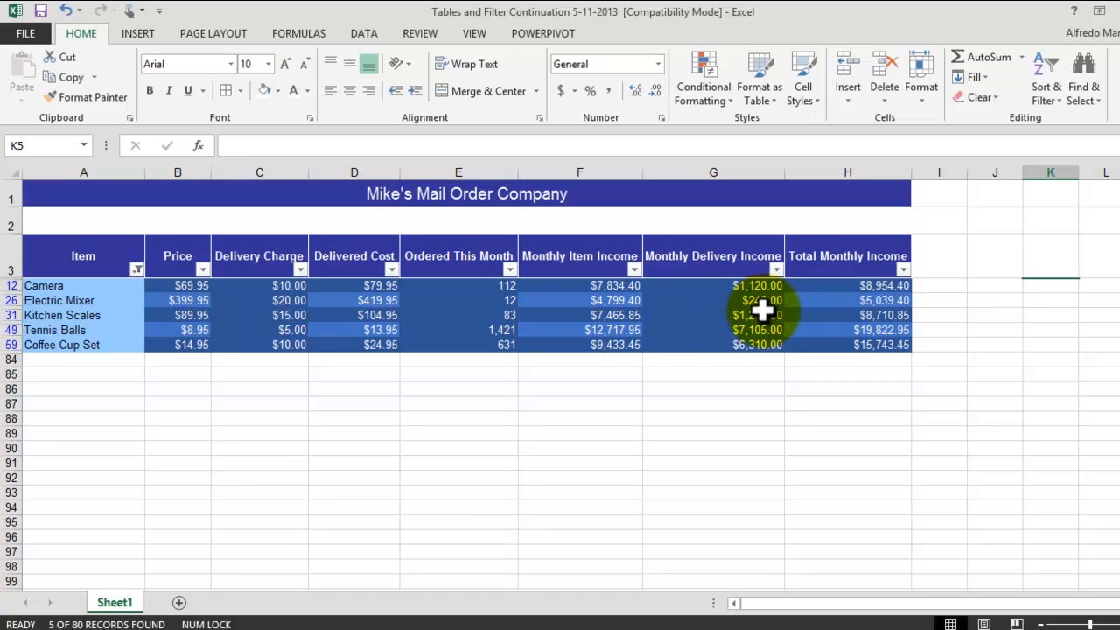
Step: Filter the Total Monthly Income column to only the values $15,743.45 and $19,822.95
click(880, 315)
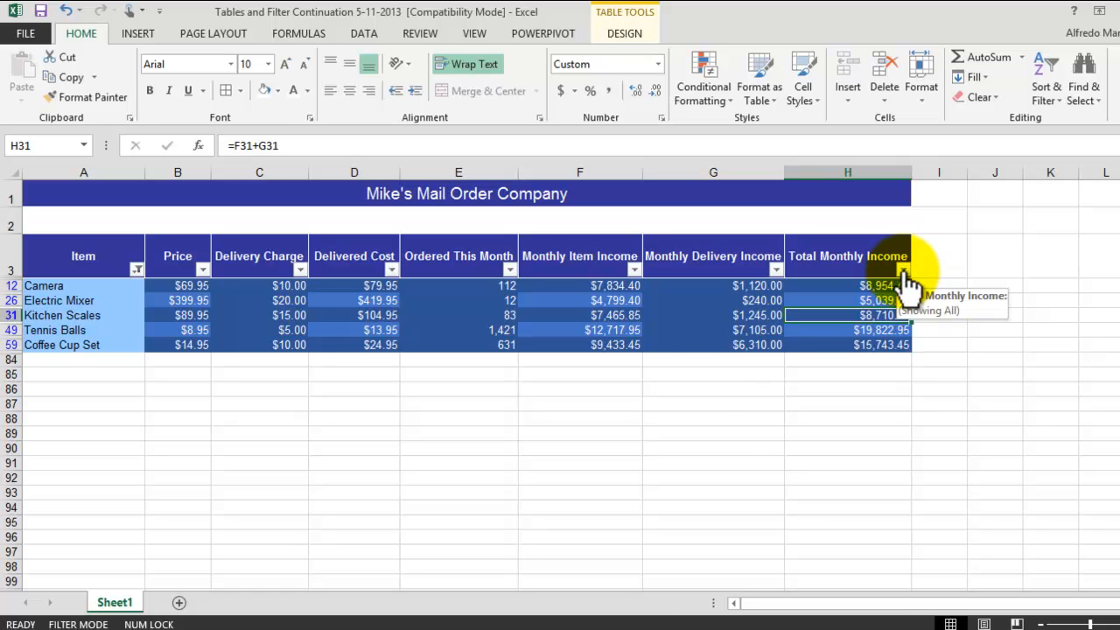
click(903, 272)
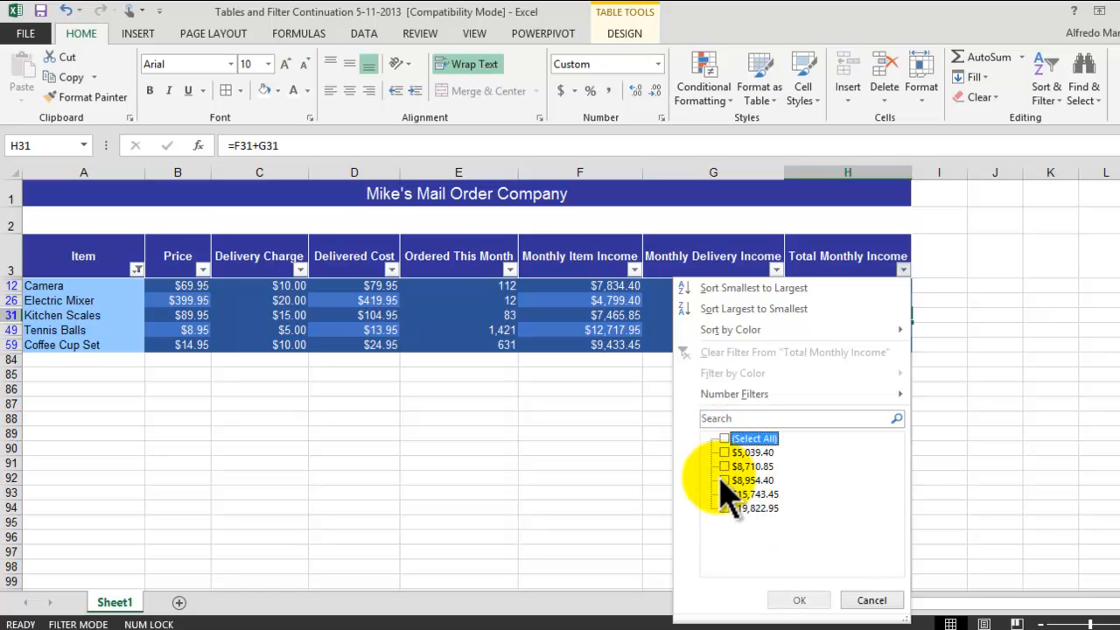
click(726, 509)
click(726, 494)
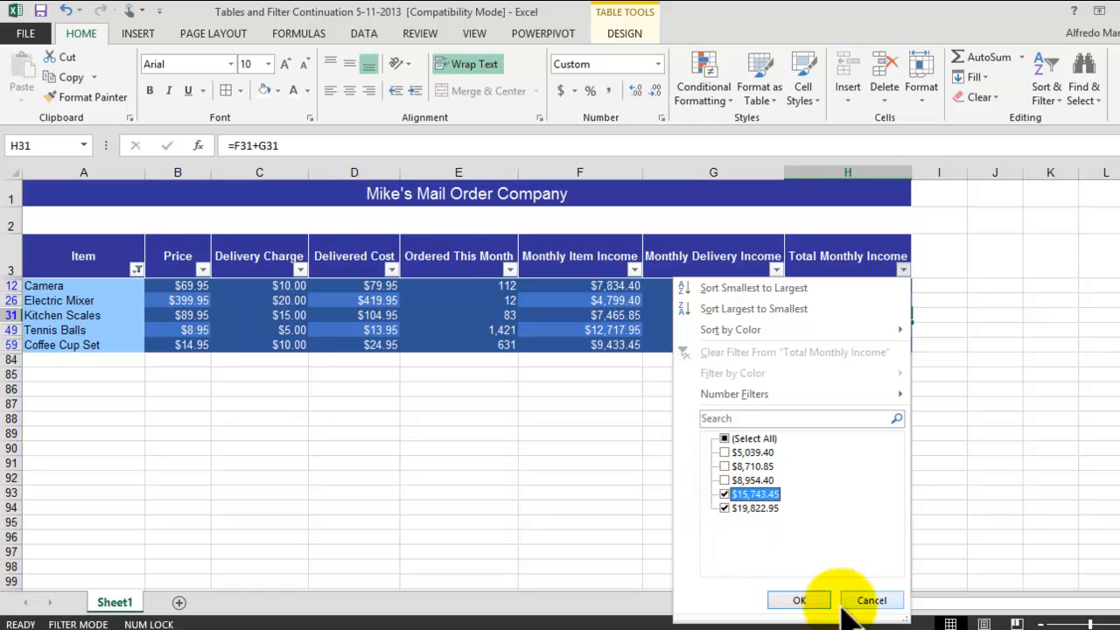
click(798, 600)
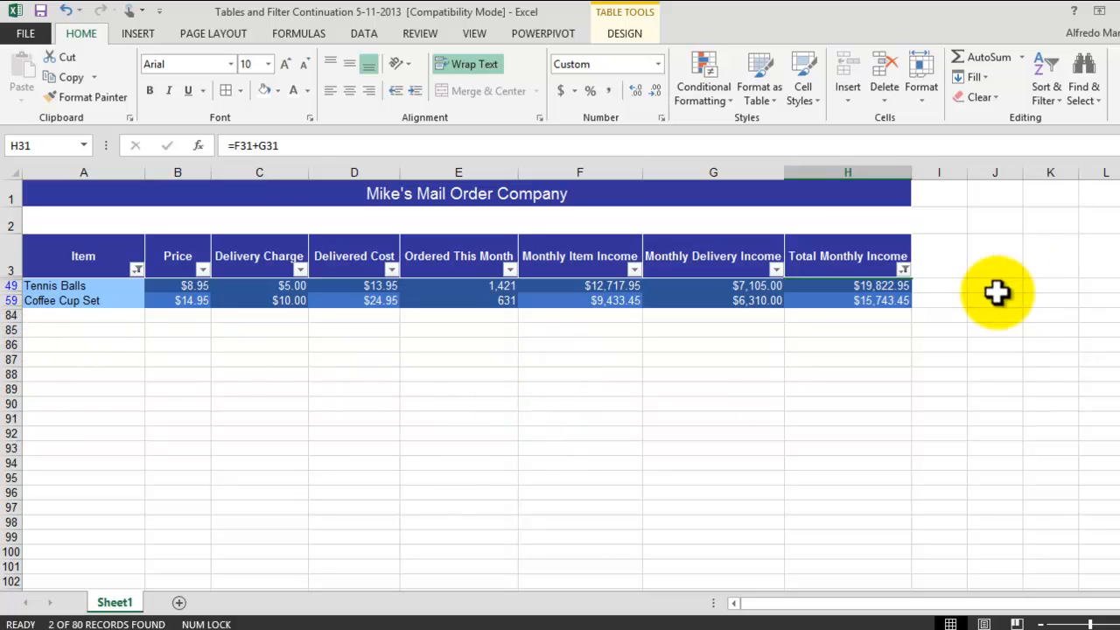
click(840, 291)
click(1007, 404)
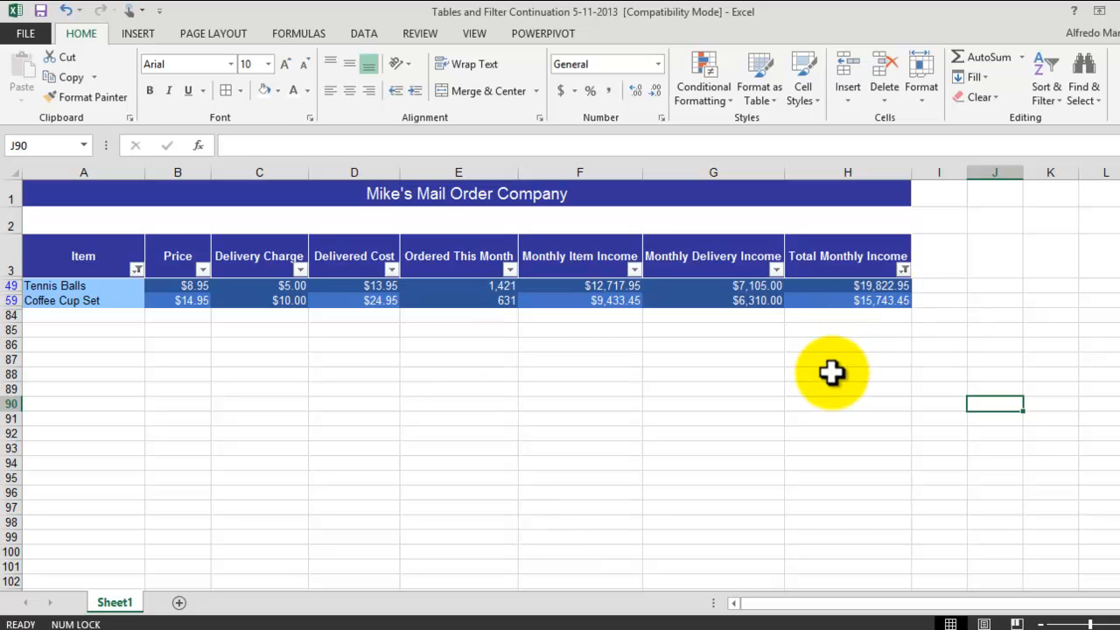
click(750, 392)
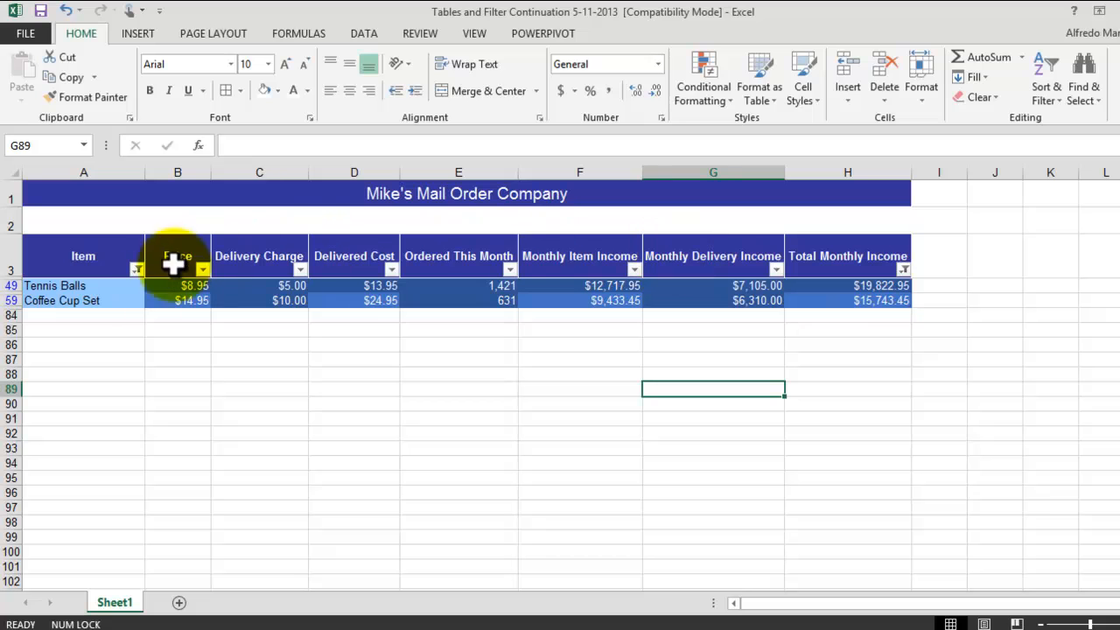
Step: Clear the filters from the Total Monthly Income and Item columns
click(905, 271)
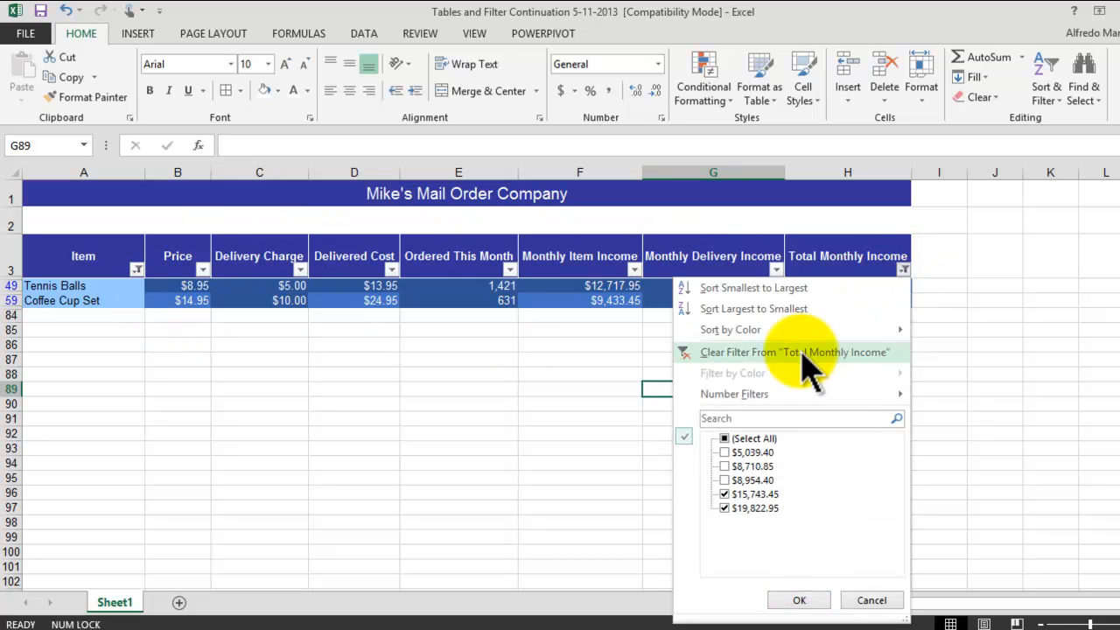
click(708, 355)
click(137, 269)
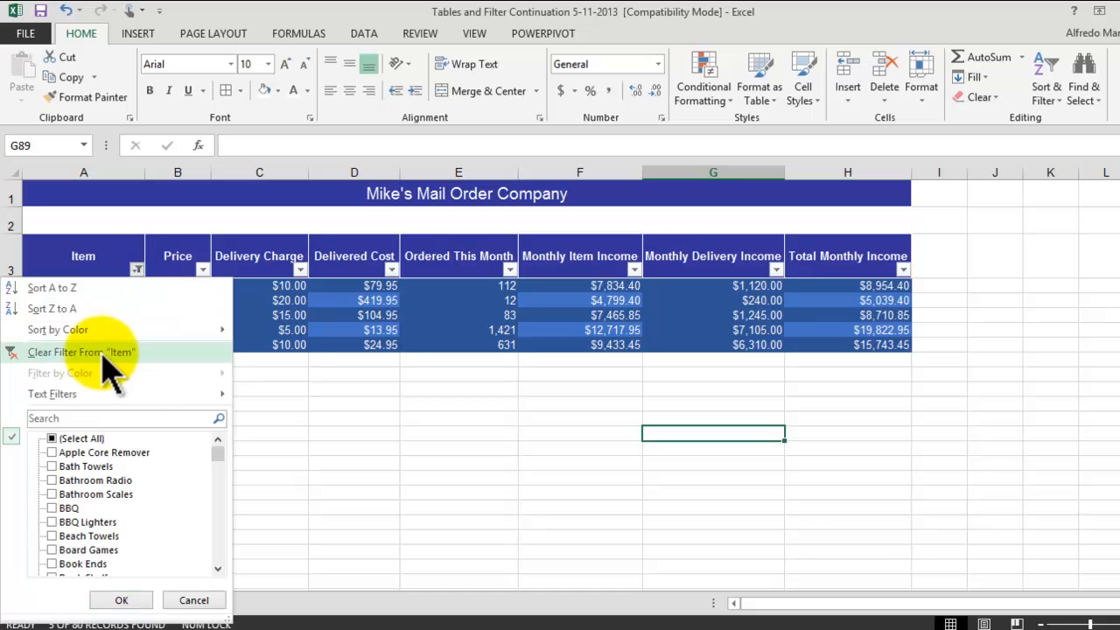
click(62, 353)
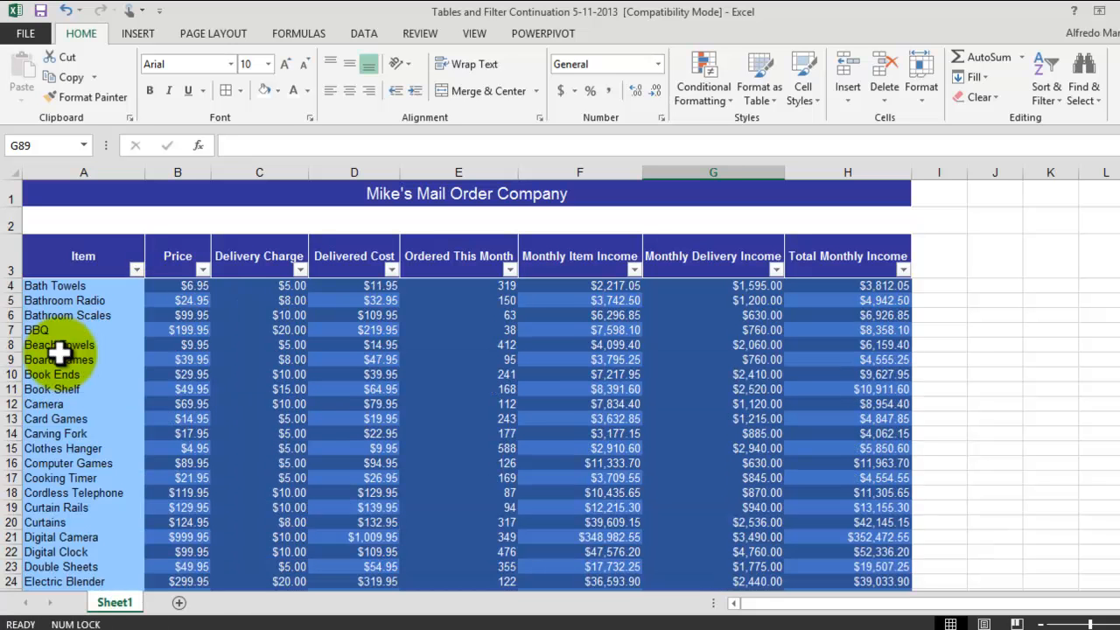
Step: Look through the unfiltered table from the title down to the Totals row and back up
scroll(998, 346, down, 13)
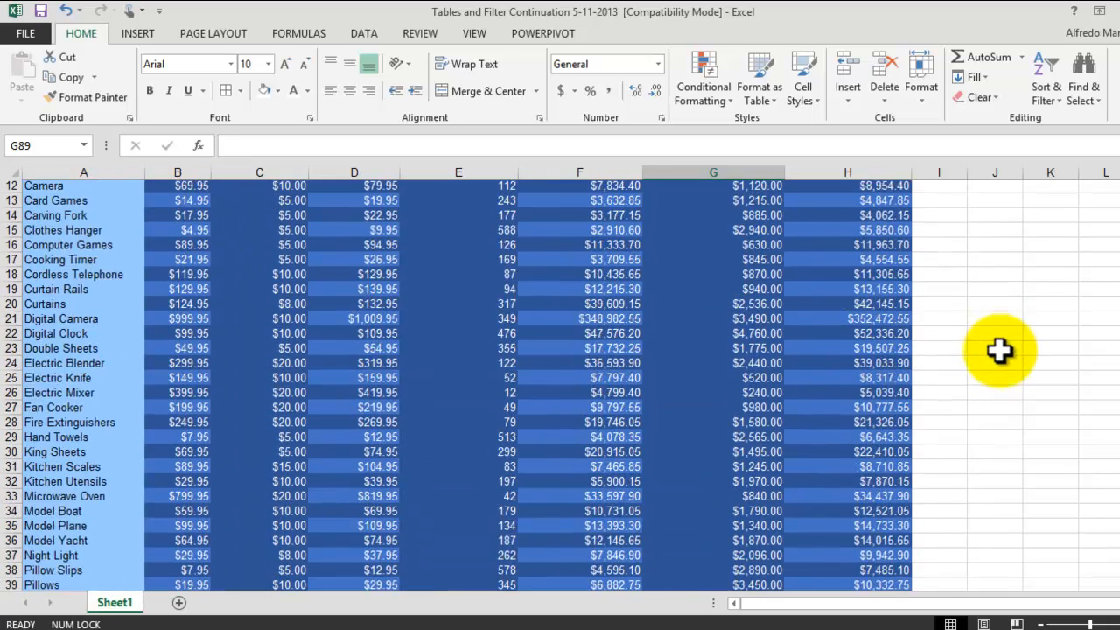
scroll(993, 342, down, 10)
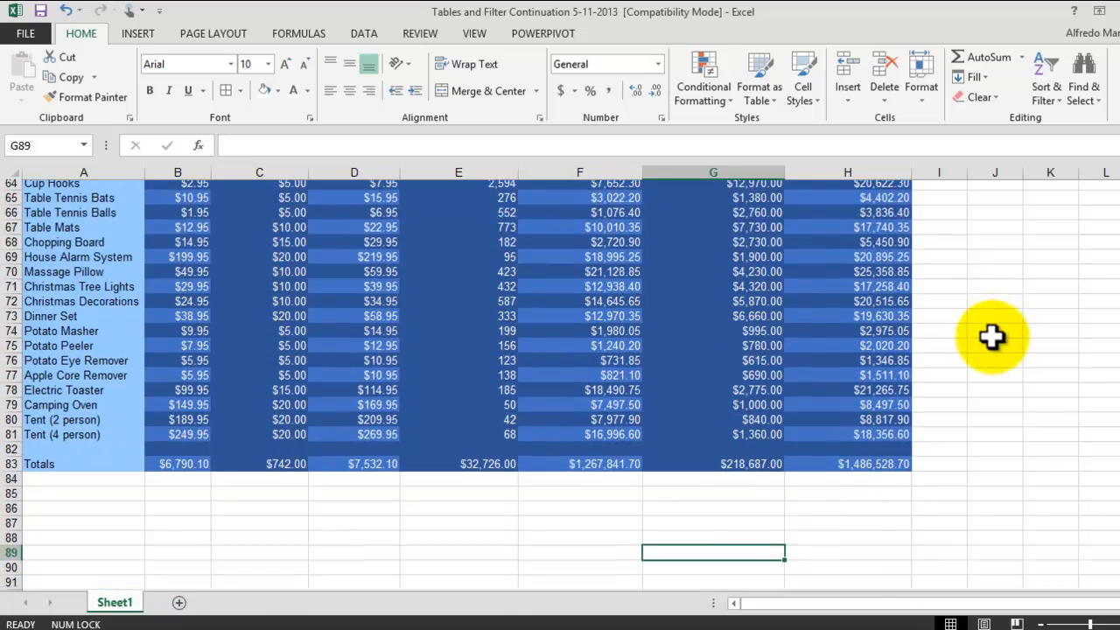
scroll(991, 337, up, 4)
scroll(992, 336, up, 2)
scroll(992, 336, down, 1)
scroll(993, 336, up, 8)
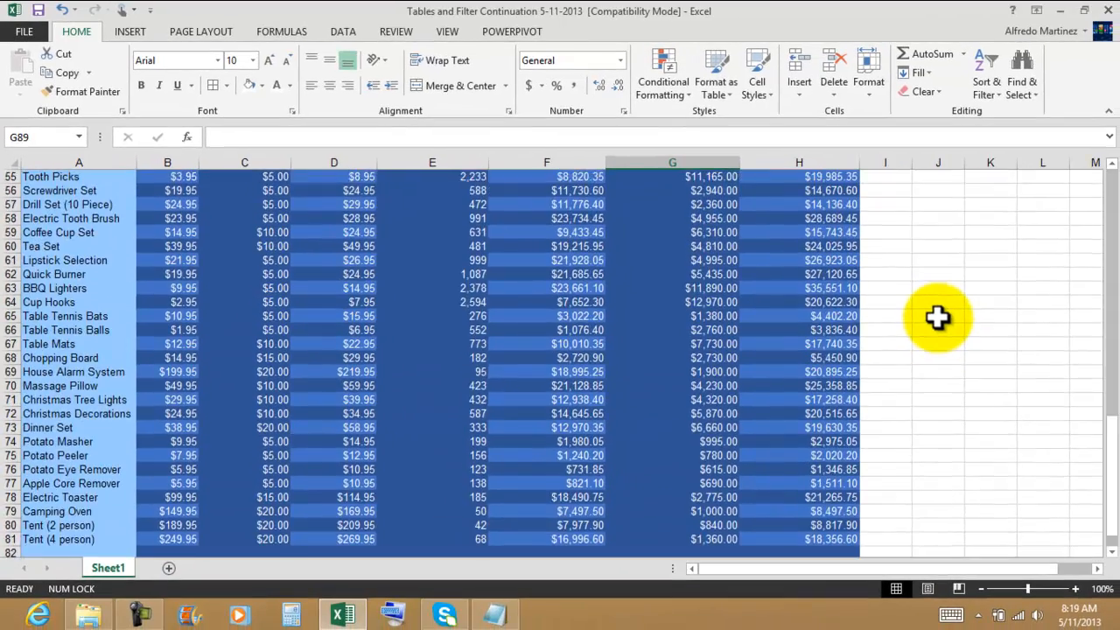
scroll(938, 317, up, 11)
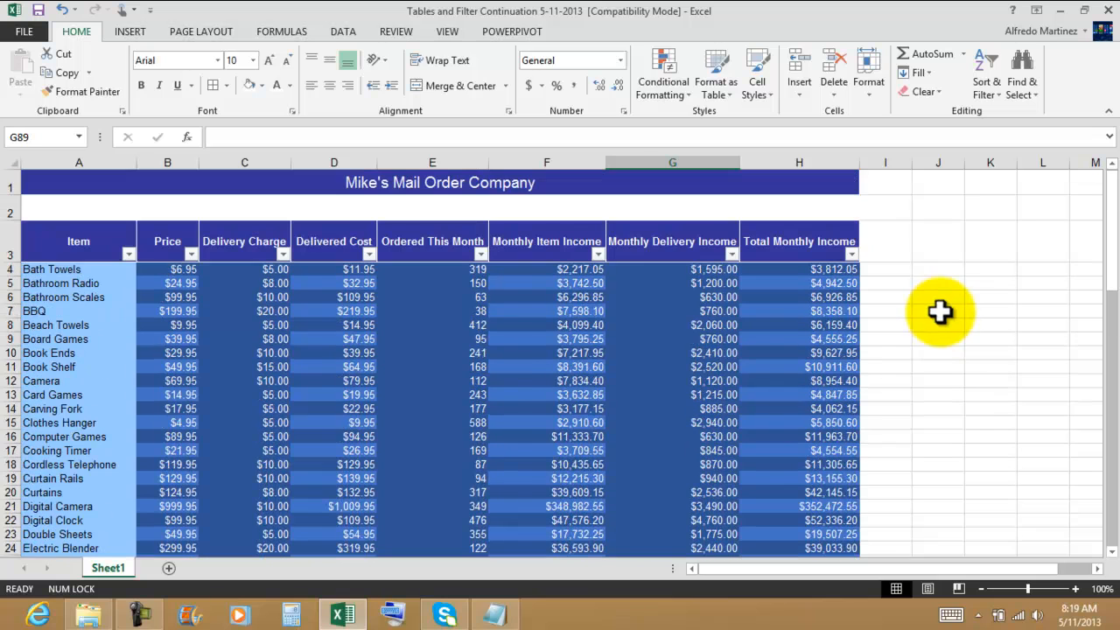
click(950, 293)
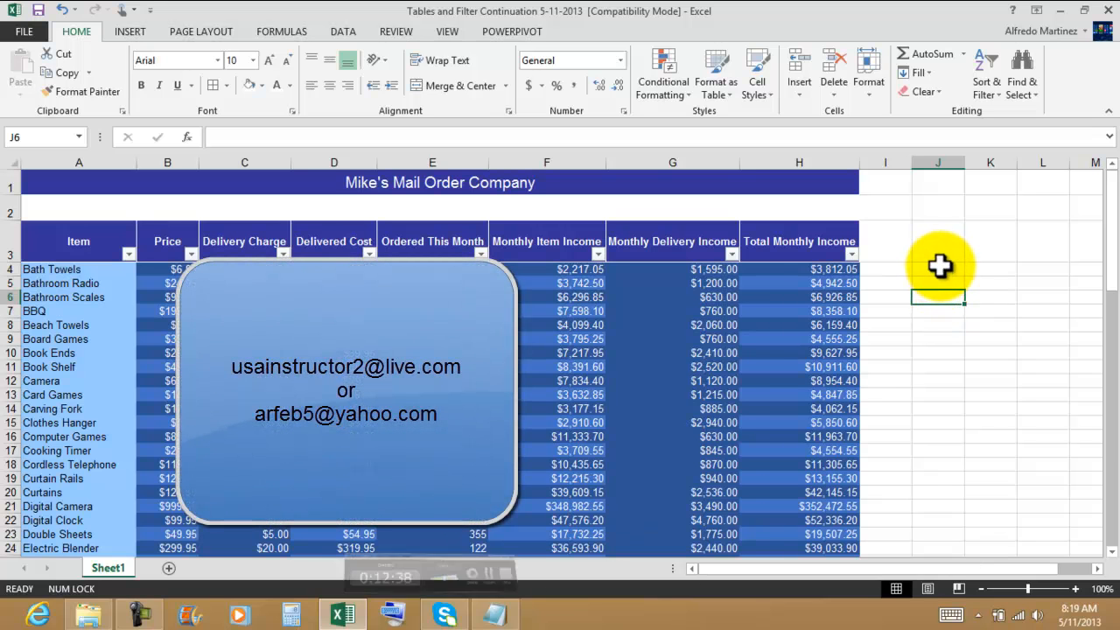
click(939, 266)
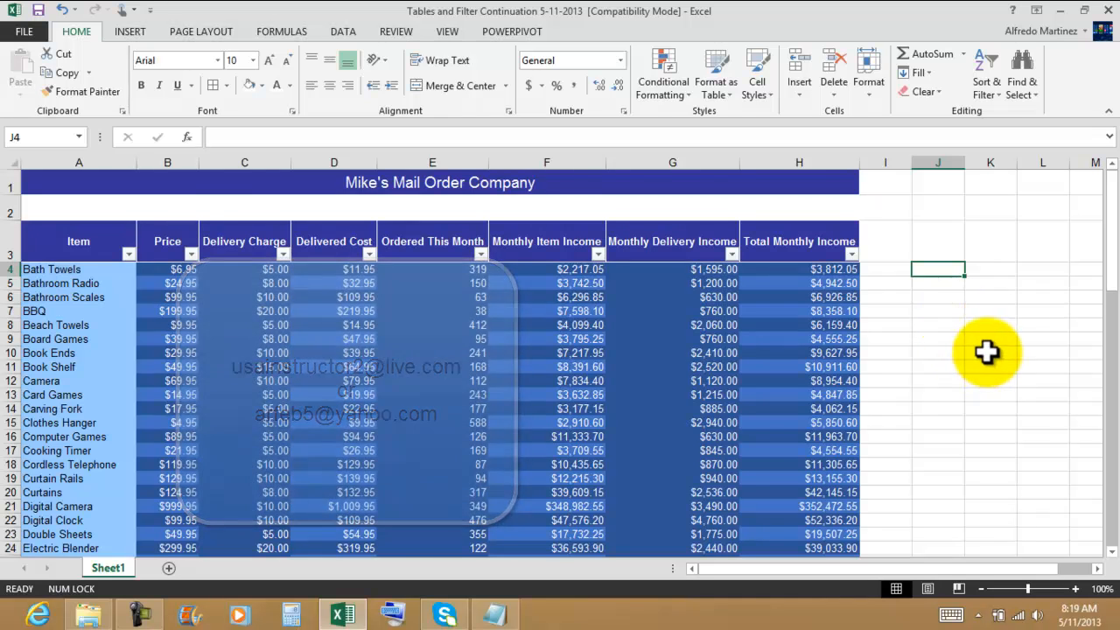
click(980, 296)
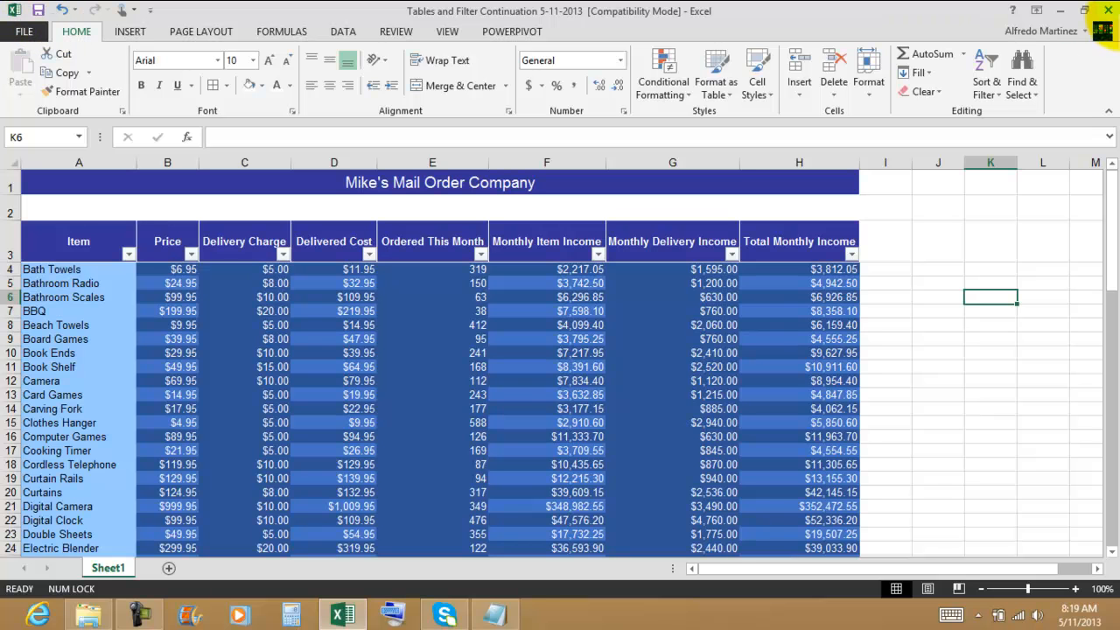
Step: Close the workbook, the Exercise 5 Mikes Mail Order folder window and the Day 14-2 Tables and Filters notes
click(1104, 10)
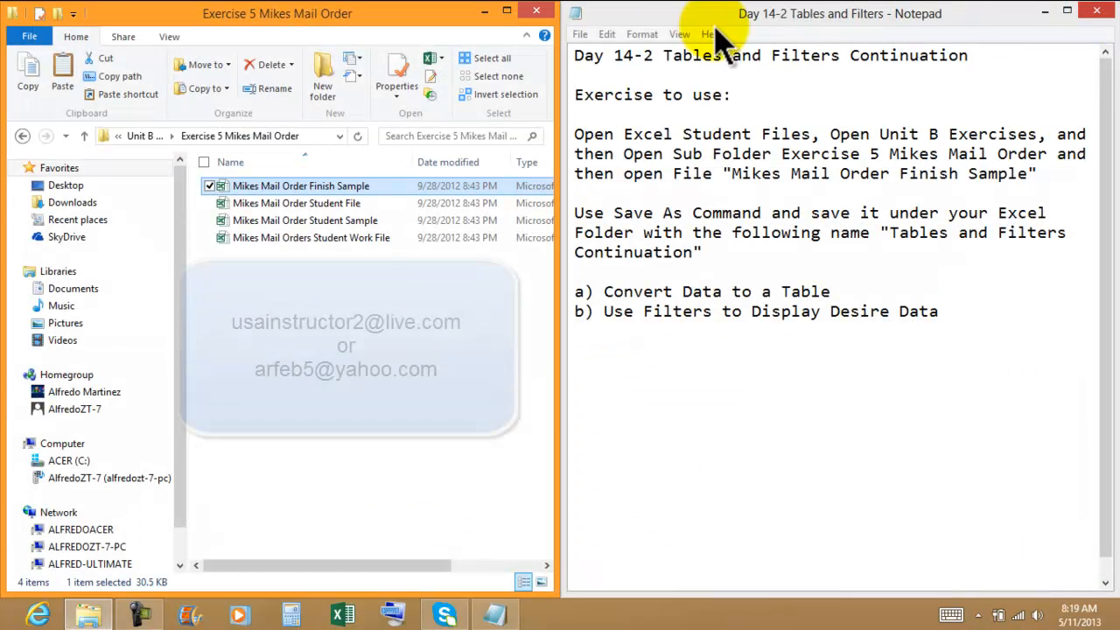
click(534, 12)
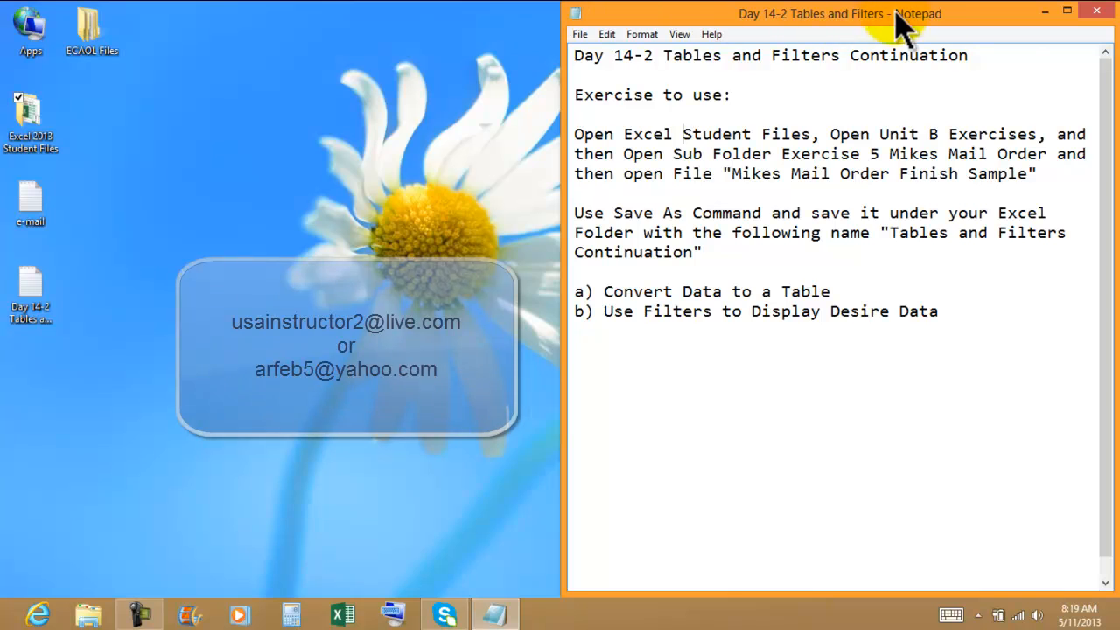
click(1095, 10)
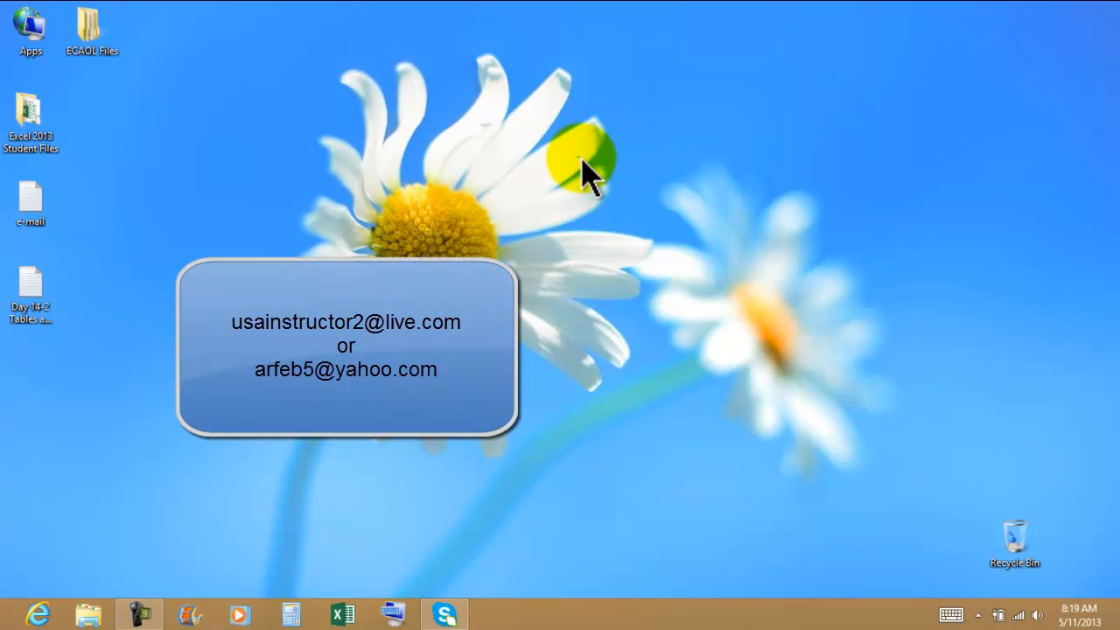